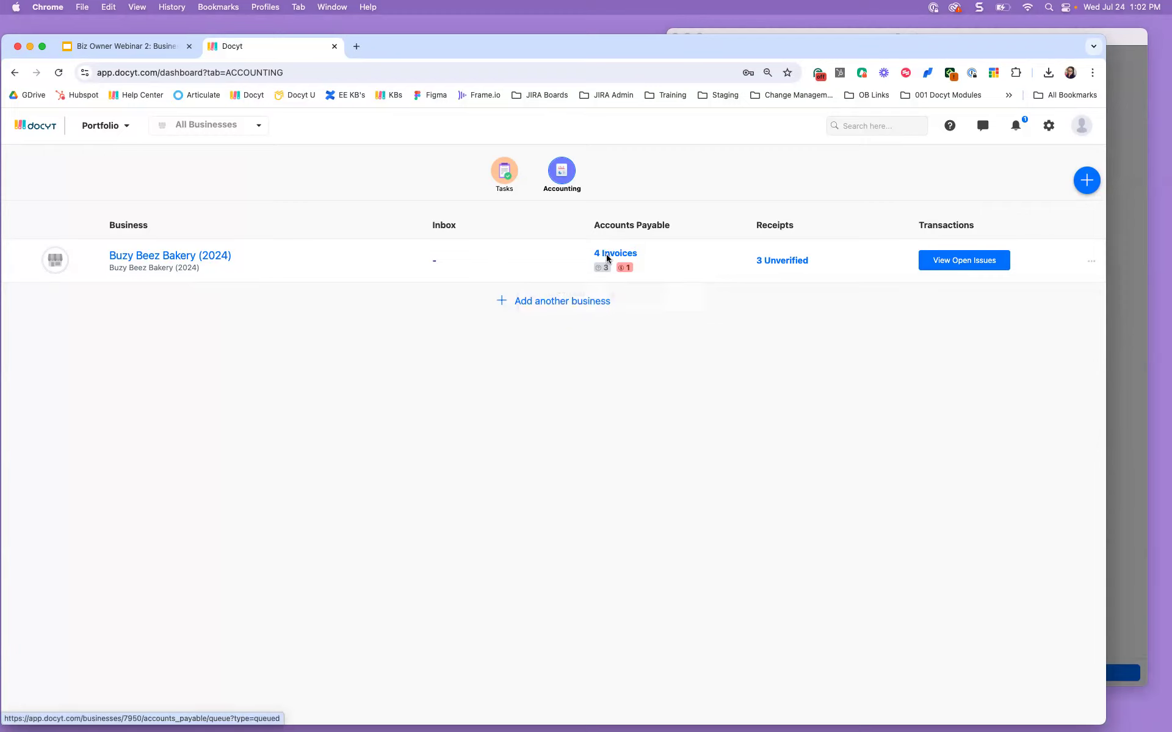
Step: Check the Buzy Beez Bakery (2024) Accounts Payable badges: 3 unverified and 1 unpaid invoice
mouse_move(603, 268)
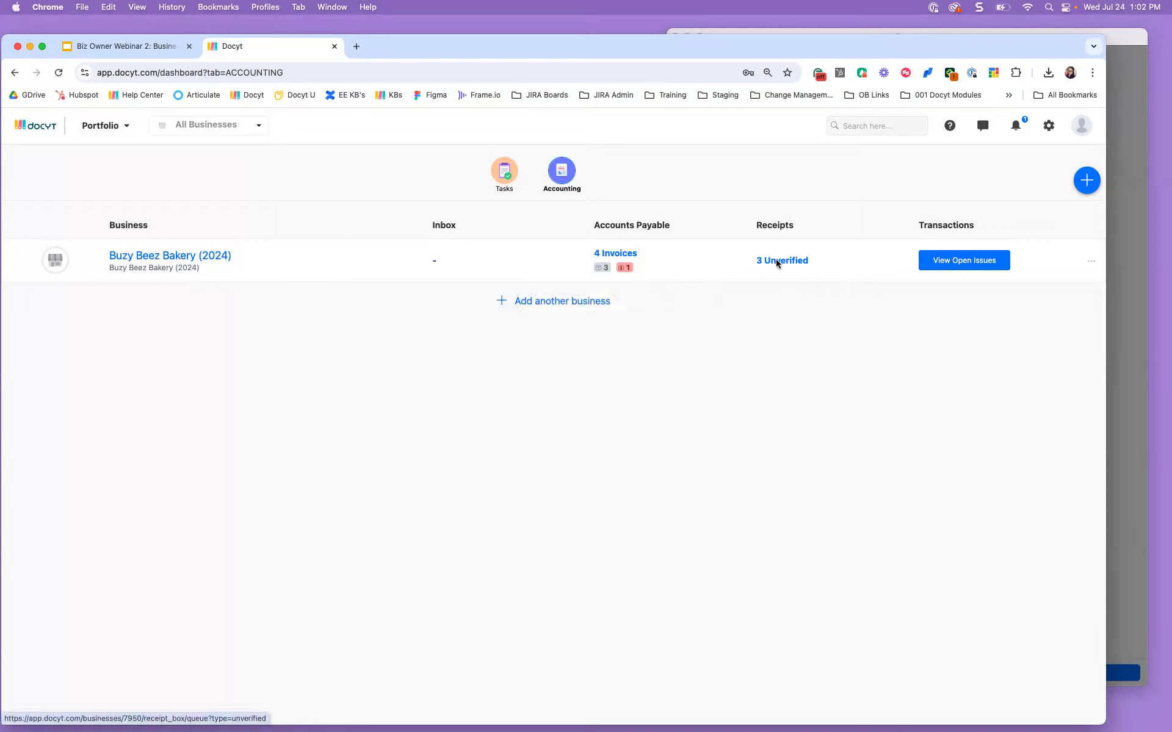
Step: Unlock the Docyt desktop app with the account password
left_click(1120, 188)
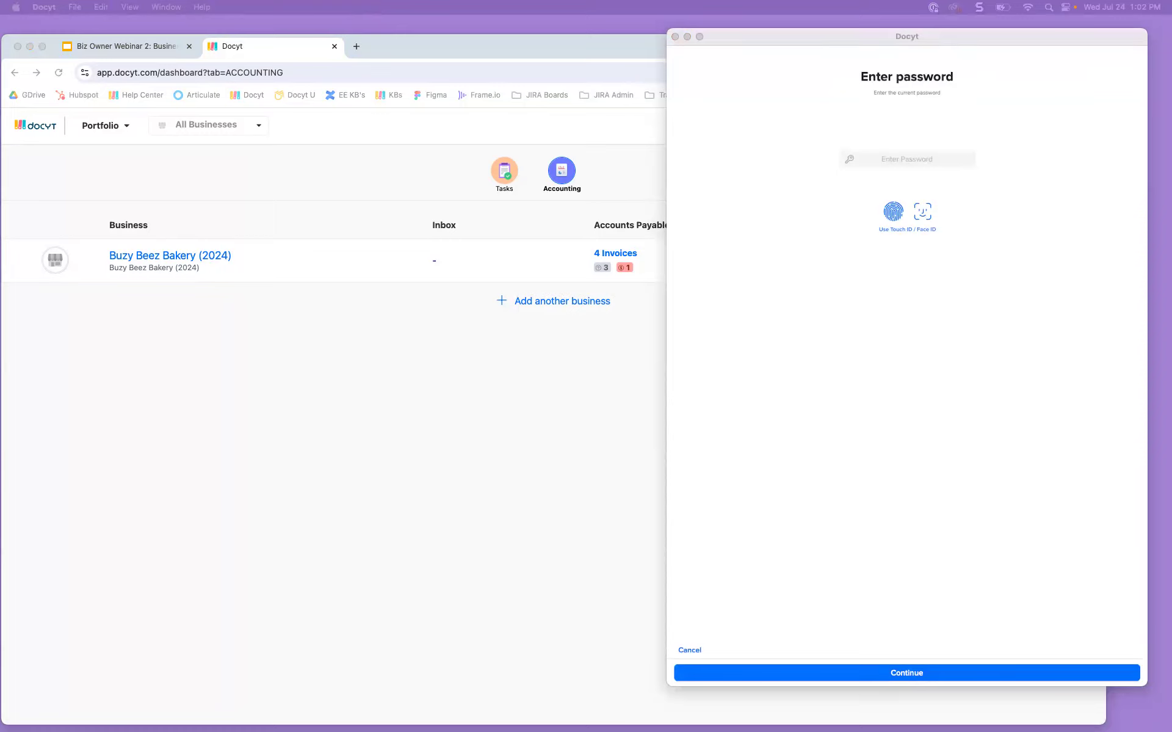
left_click(888, 143)
key("super+v")
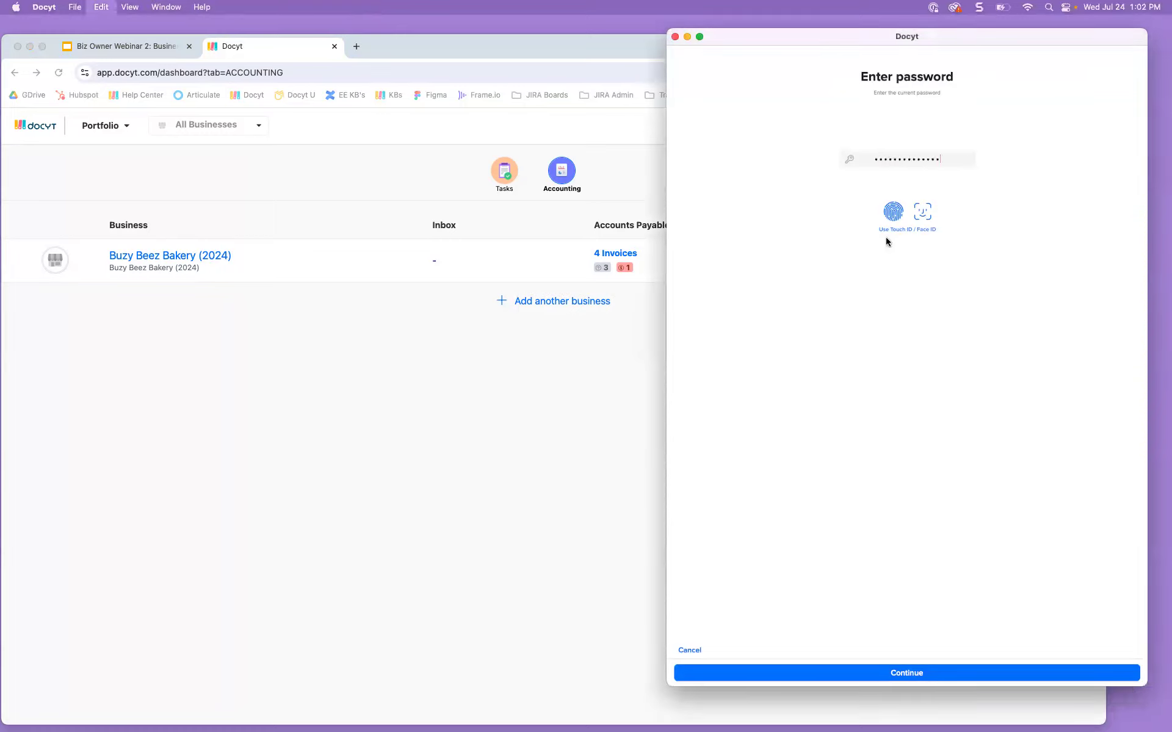
left_click(886, 672)
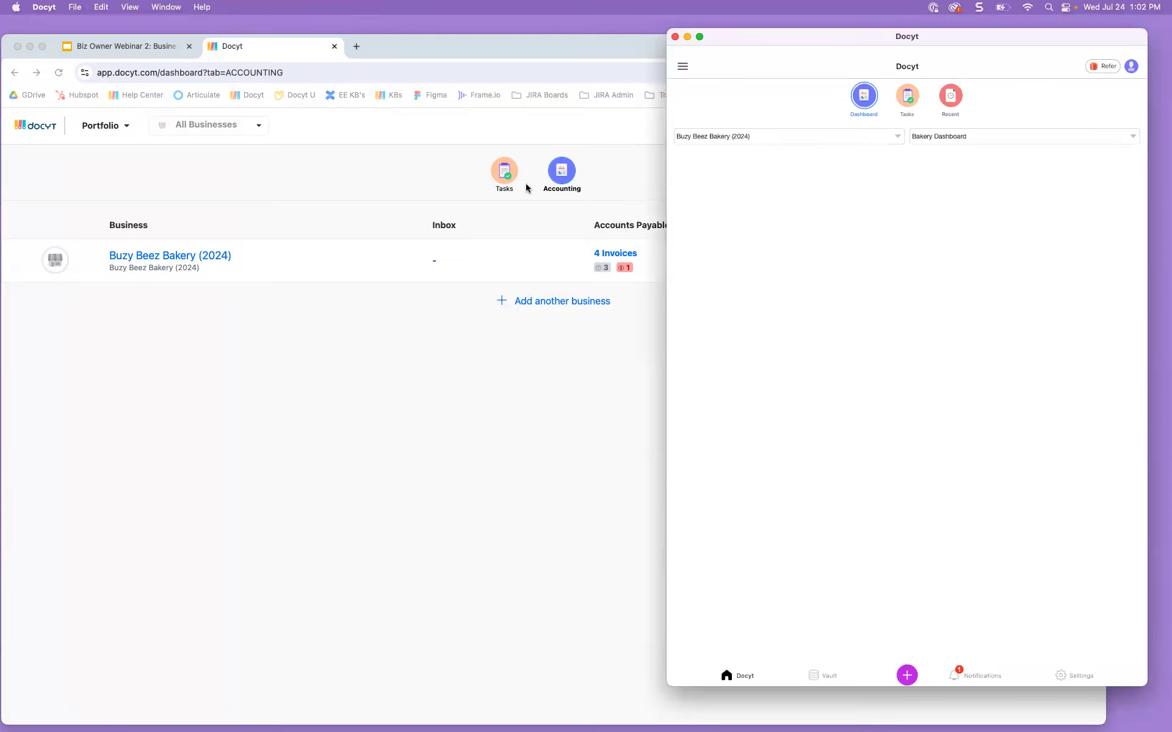
Step: Look at Tasks, return to the Bakery Dashboard, then go back to the browser
left_click(904, 100)
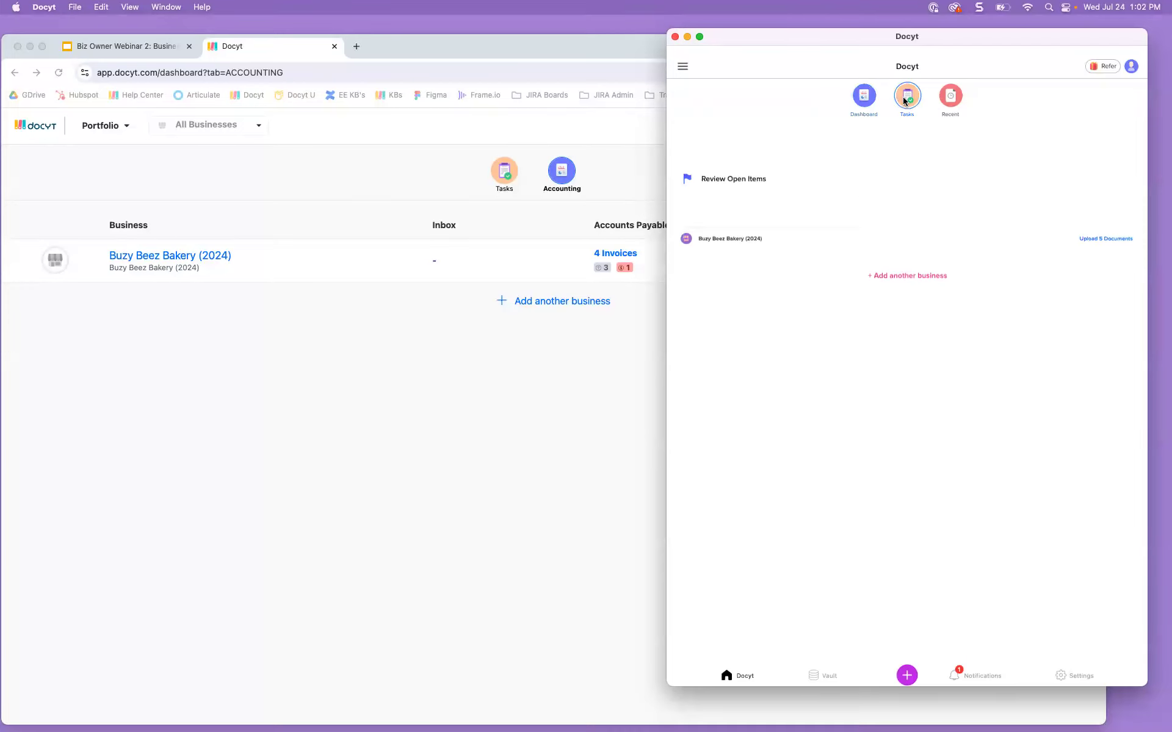
left_click(865, 99)
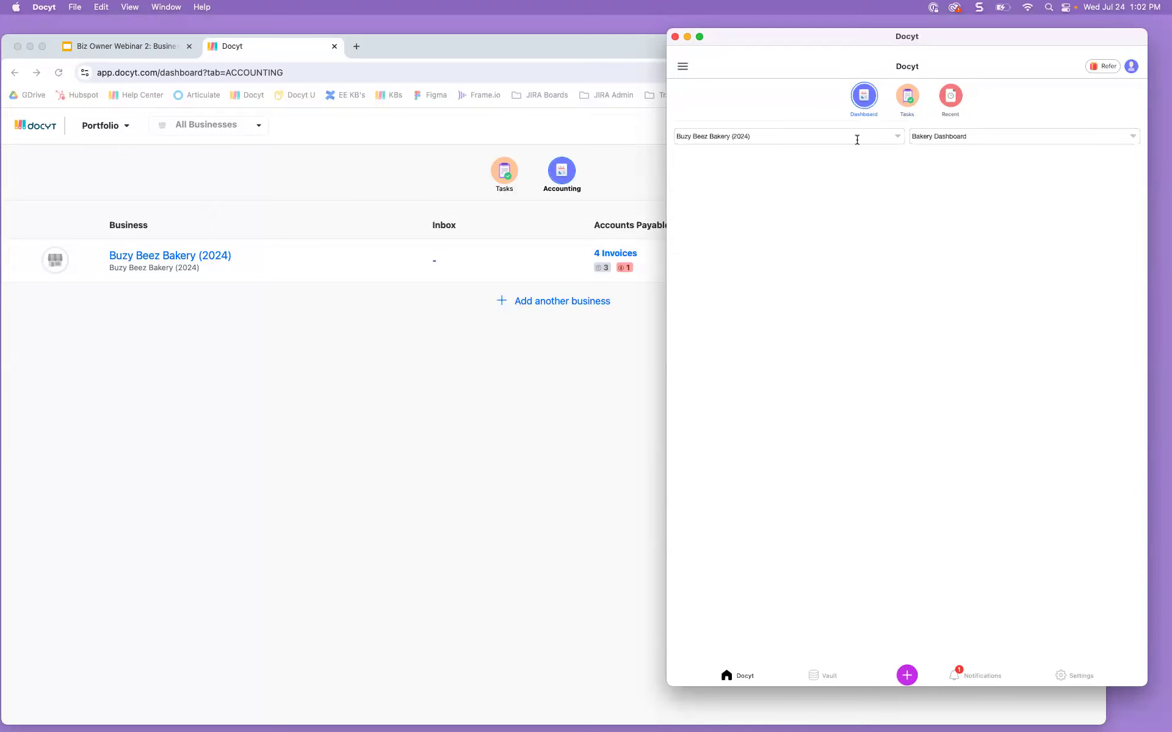
left_click(485, 149)
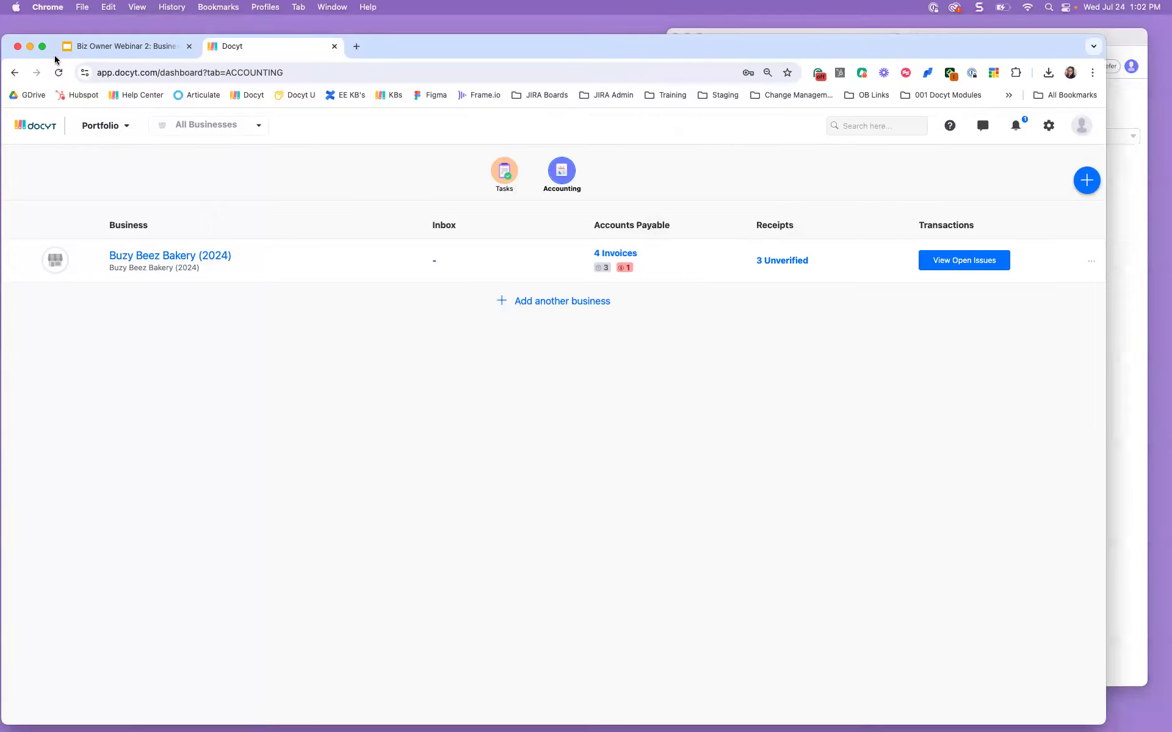
left_click(99, 54)
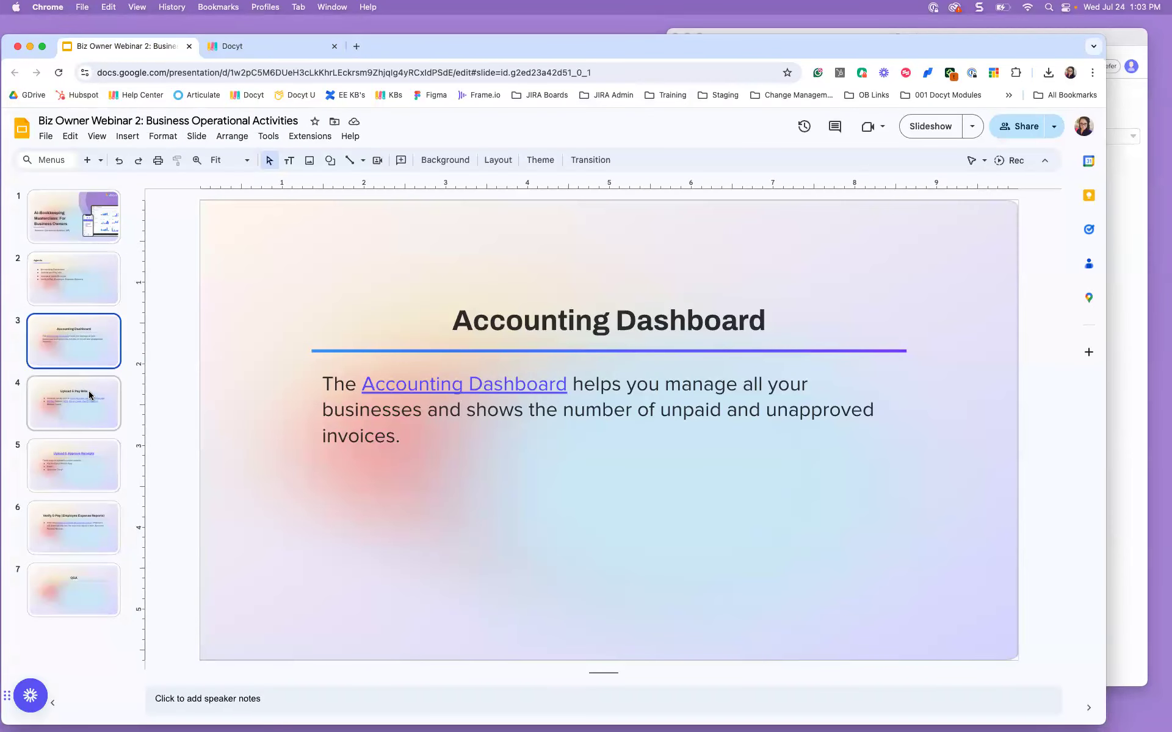
left_click(90, 393)
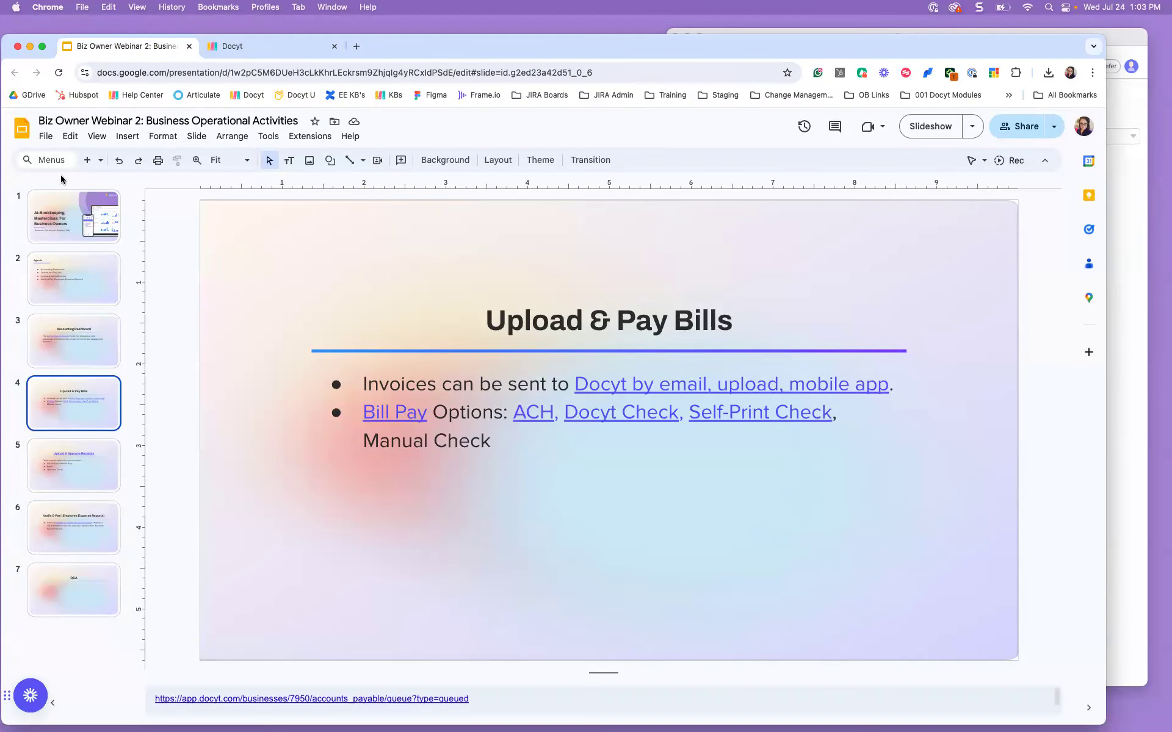
left_click(942, 123)
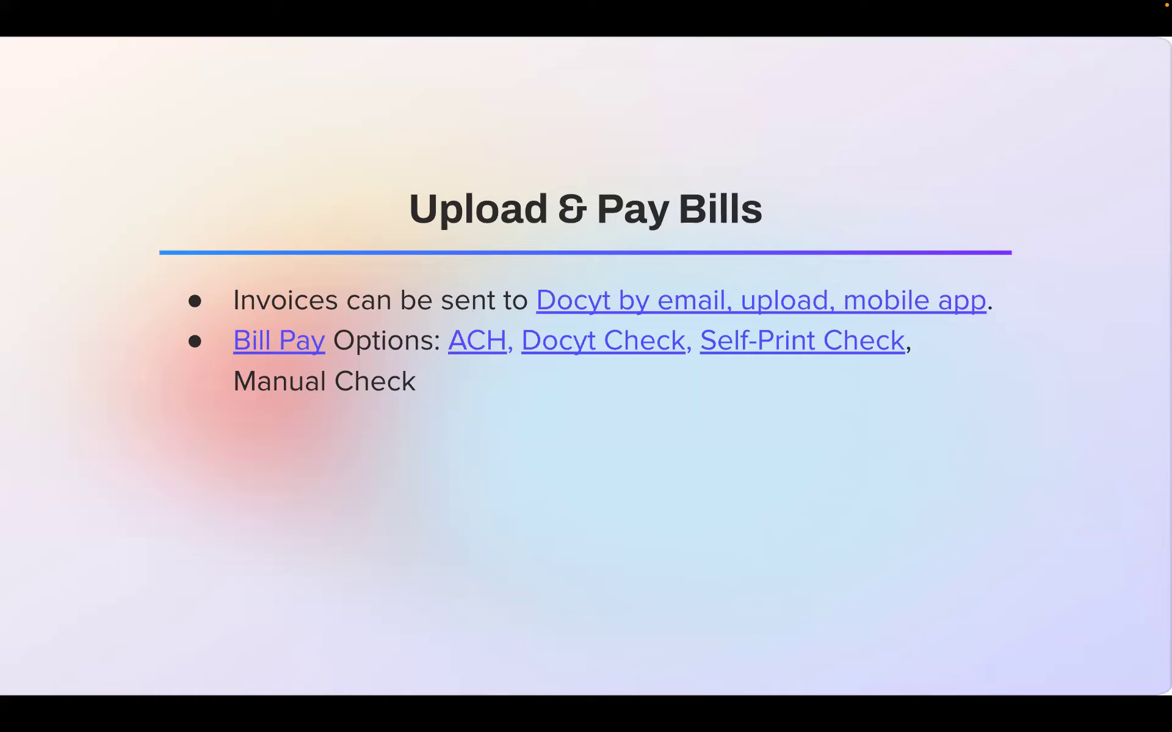
mouse_move(254, 3)
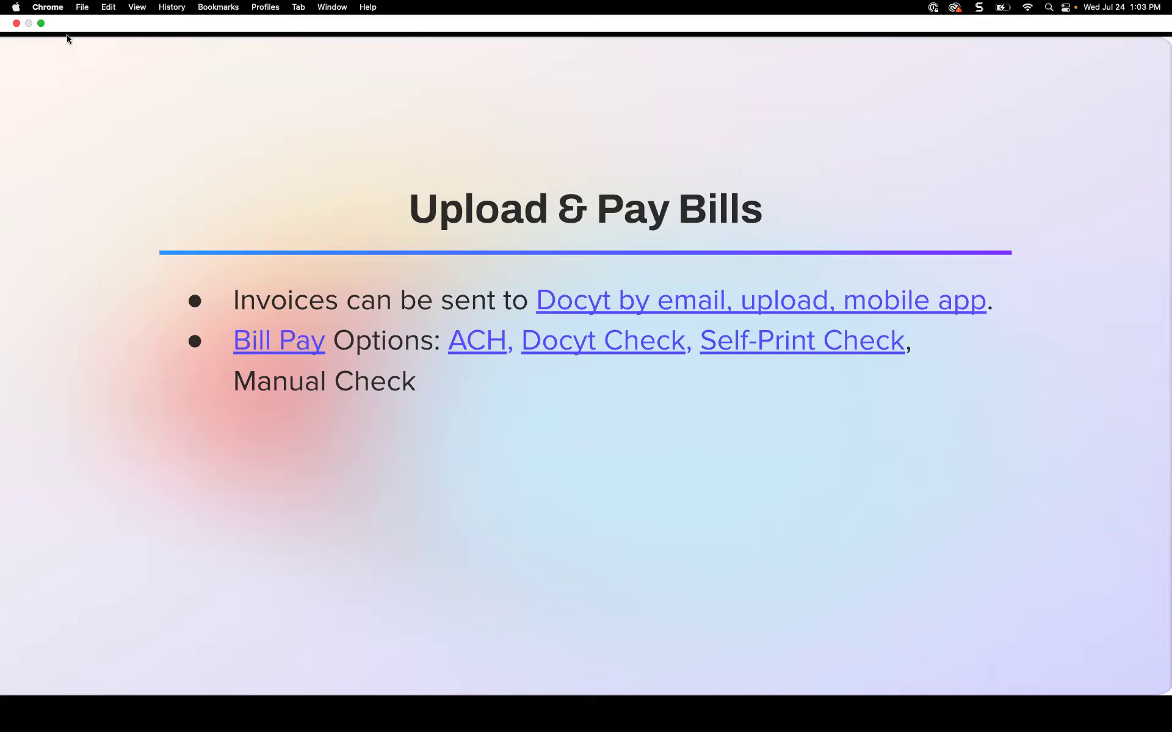
left_click(41, 23)
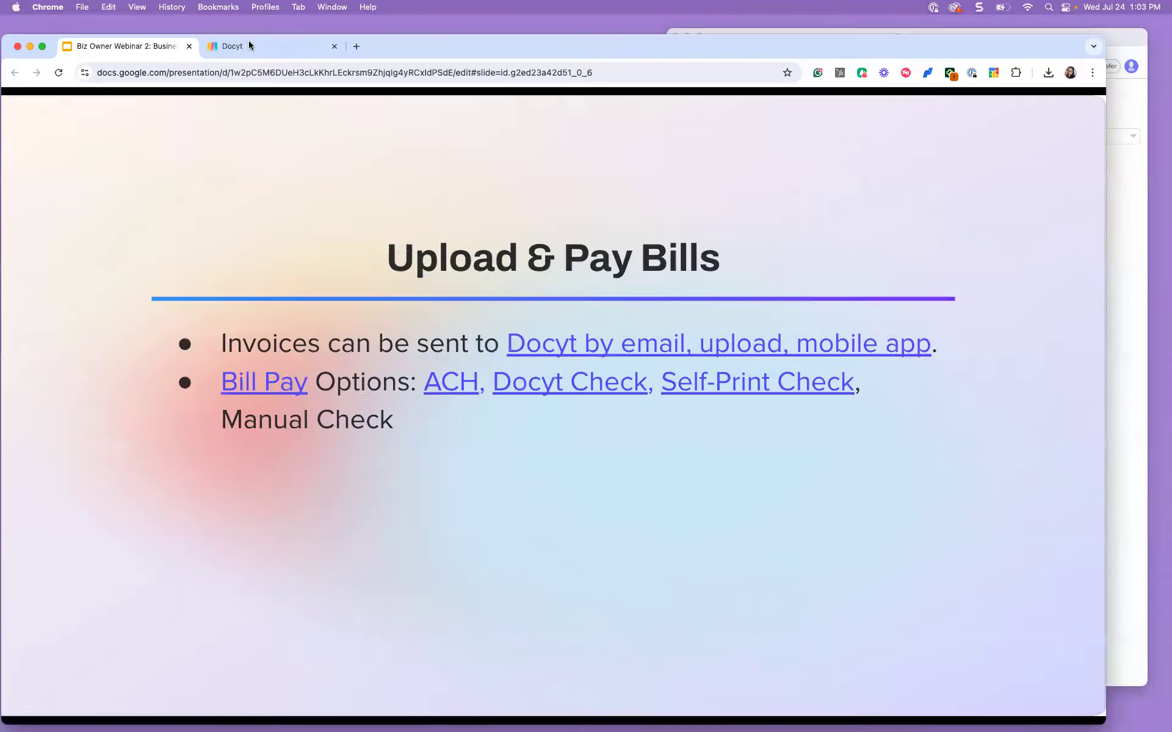
left_click(247, 46)
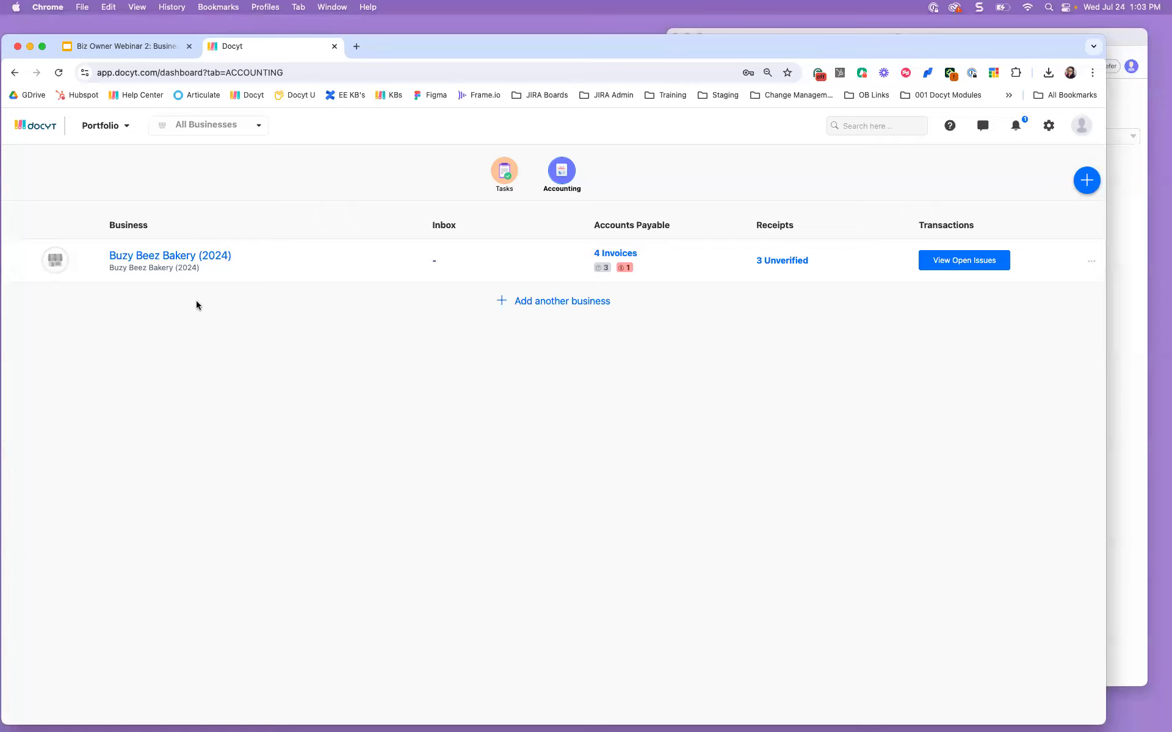
Step: Open the Buzy Beez Bakery (2024) dashboard and expand the Expense Management menu
left_click(195, 261)
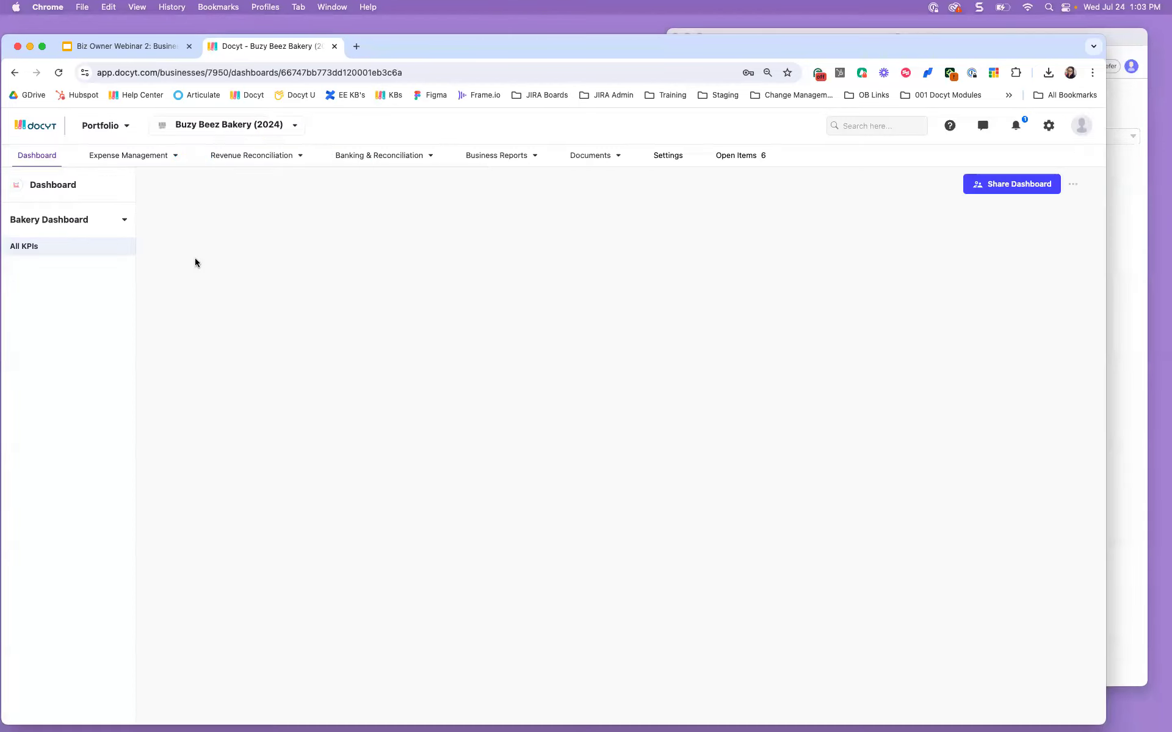
left_click(158, 164)
mouse_move(162, 183)
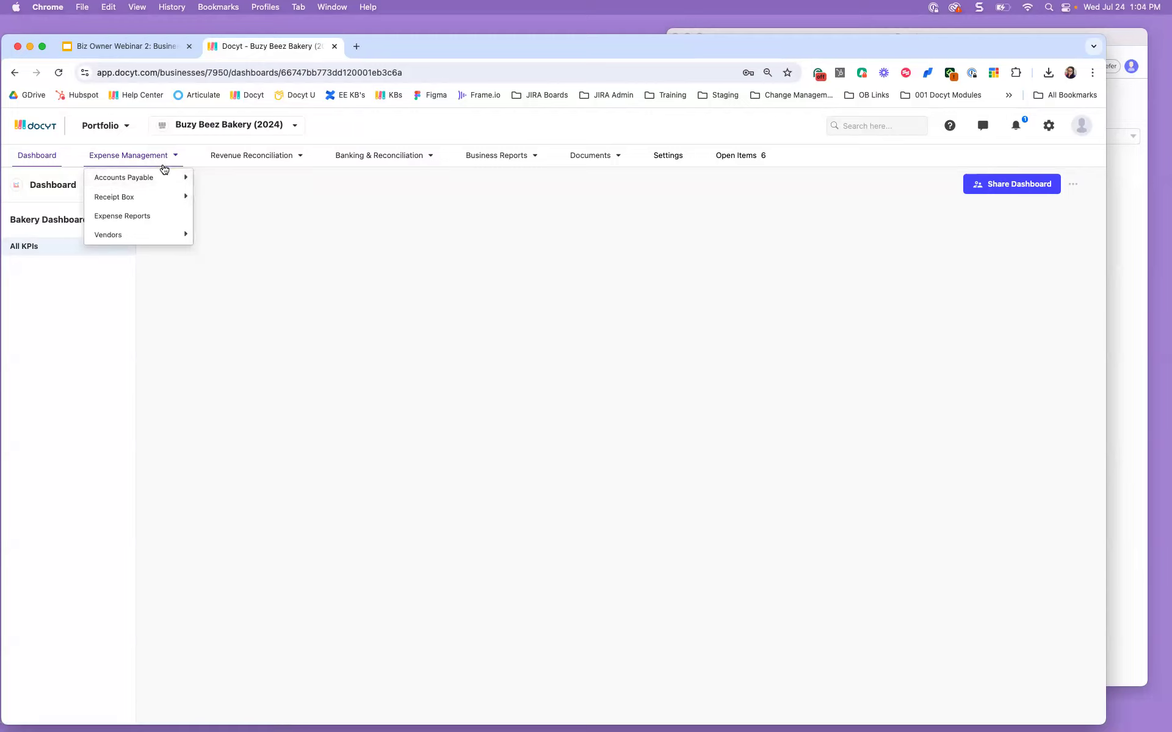
Step: Open the Invoice Queue of 4 invoices ($2,300.00) and copy the invoice inbox address
left_click(244, 200)
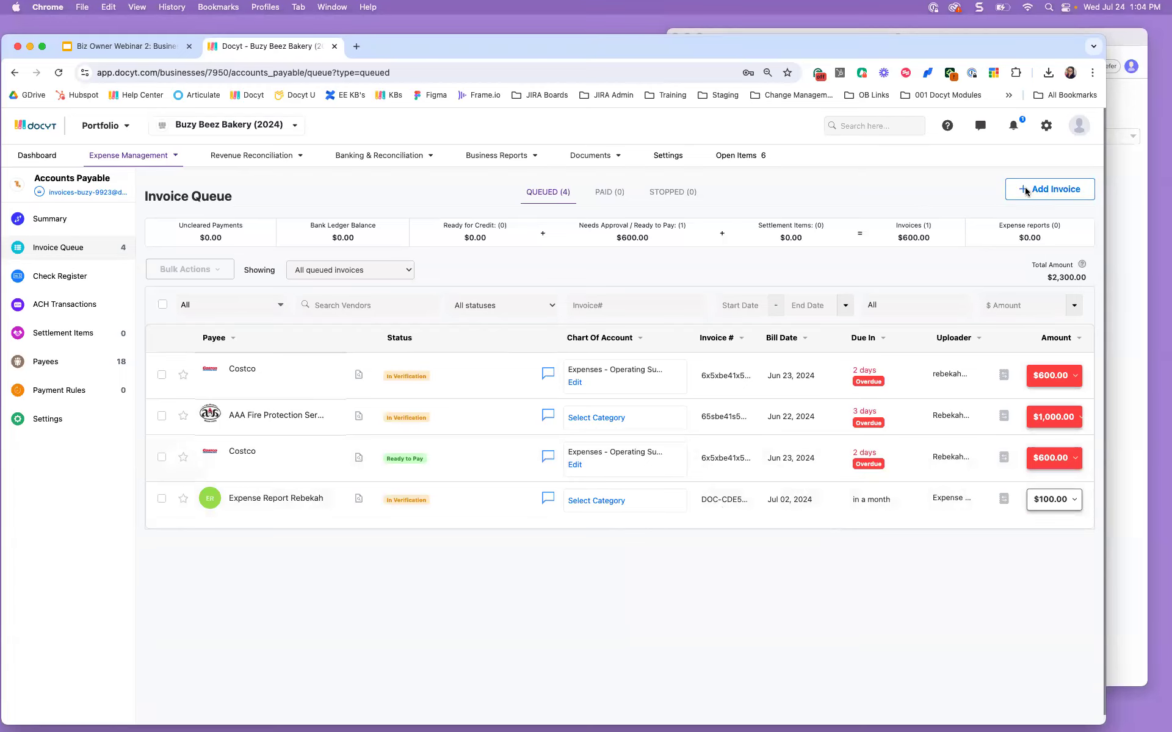
left_click(39, 193)
left_click(1047, 196)
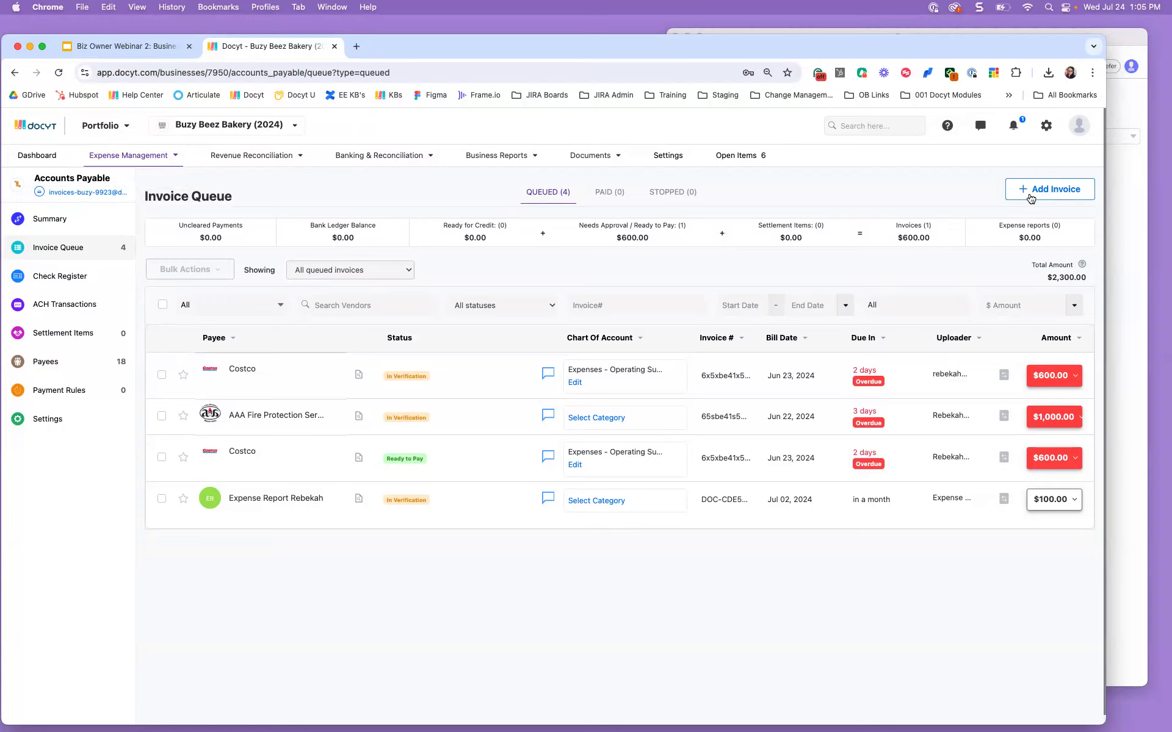
Step: Add Adobe Invoice.pdf as a new invoice by dropping it into the upload area, then save
left_click(1030, 196)
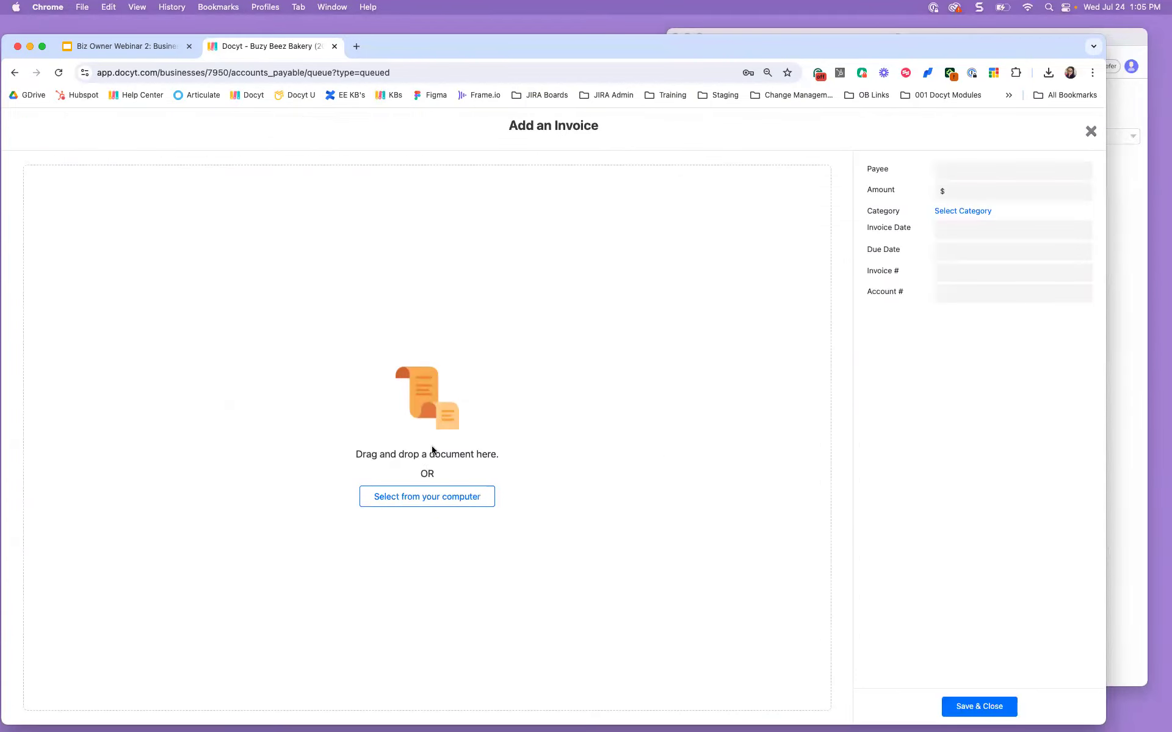
left_click(437, 497)
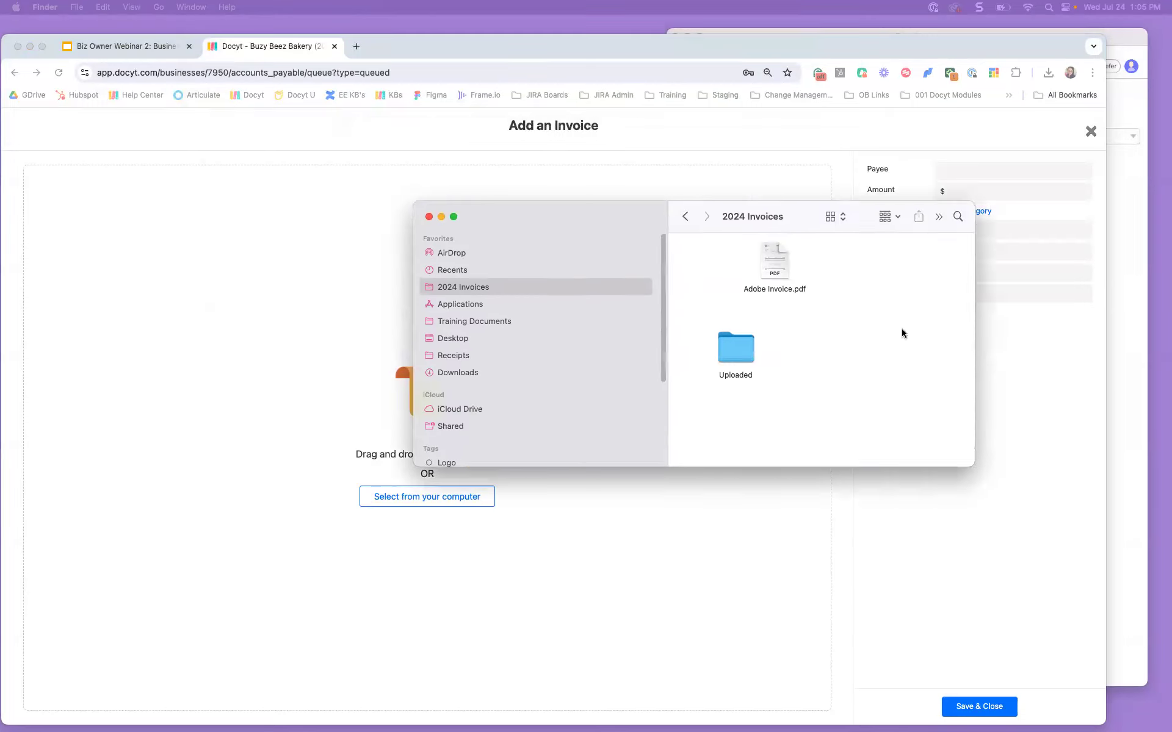
left_click(867, 379)
left_click_drag(868, 380, 190, 305)
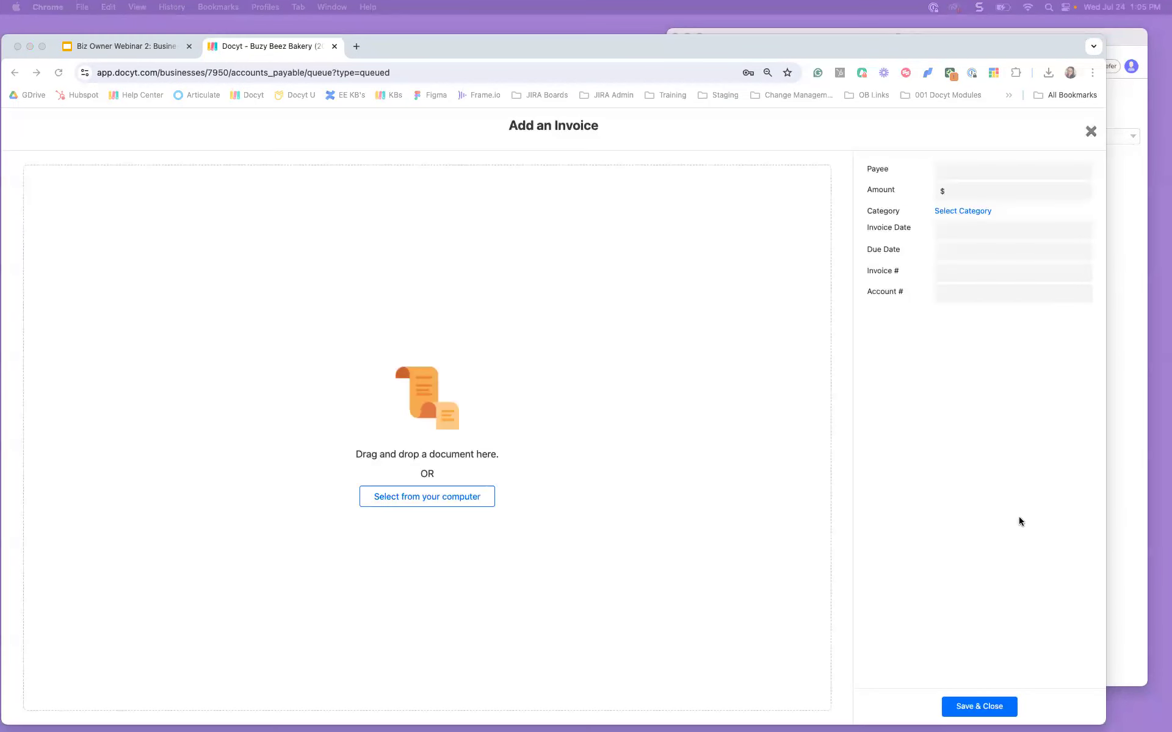
left_click(976, 708)
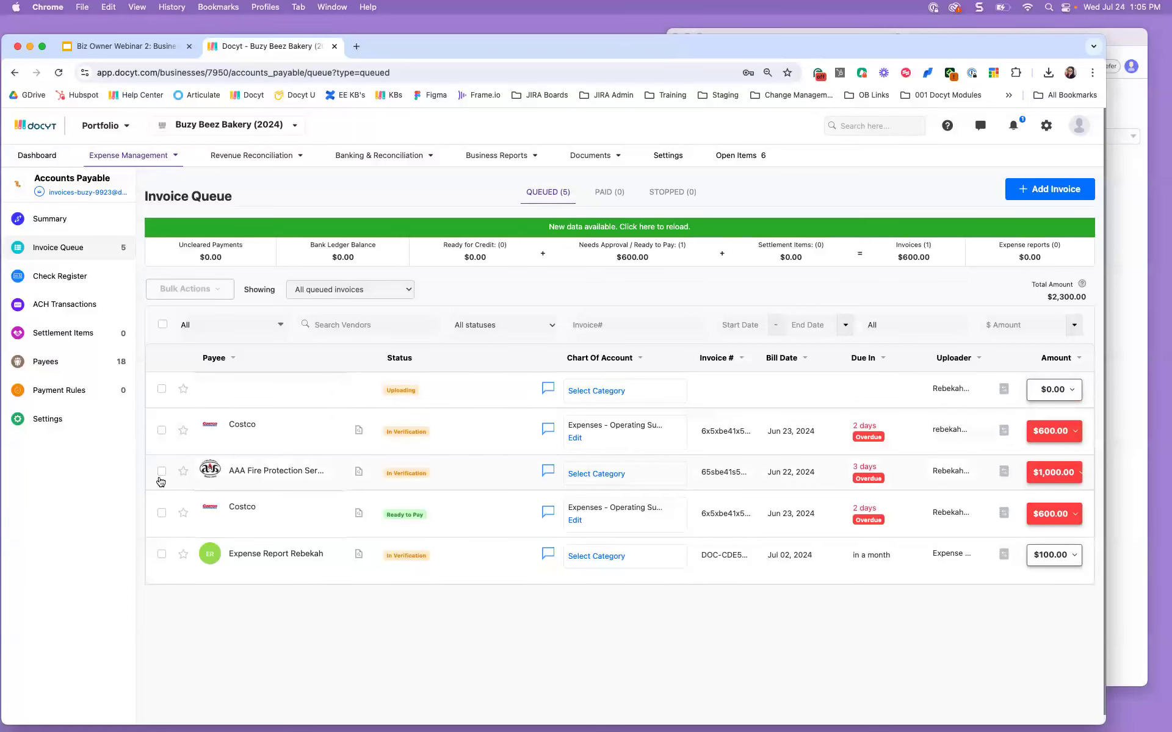
Step: Review and verify the first $600.00 Costco invoice, leaving both Costco invoices Ready to Pay
left_click(238, 436)
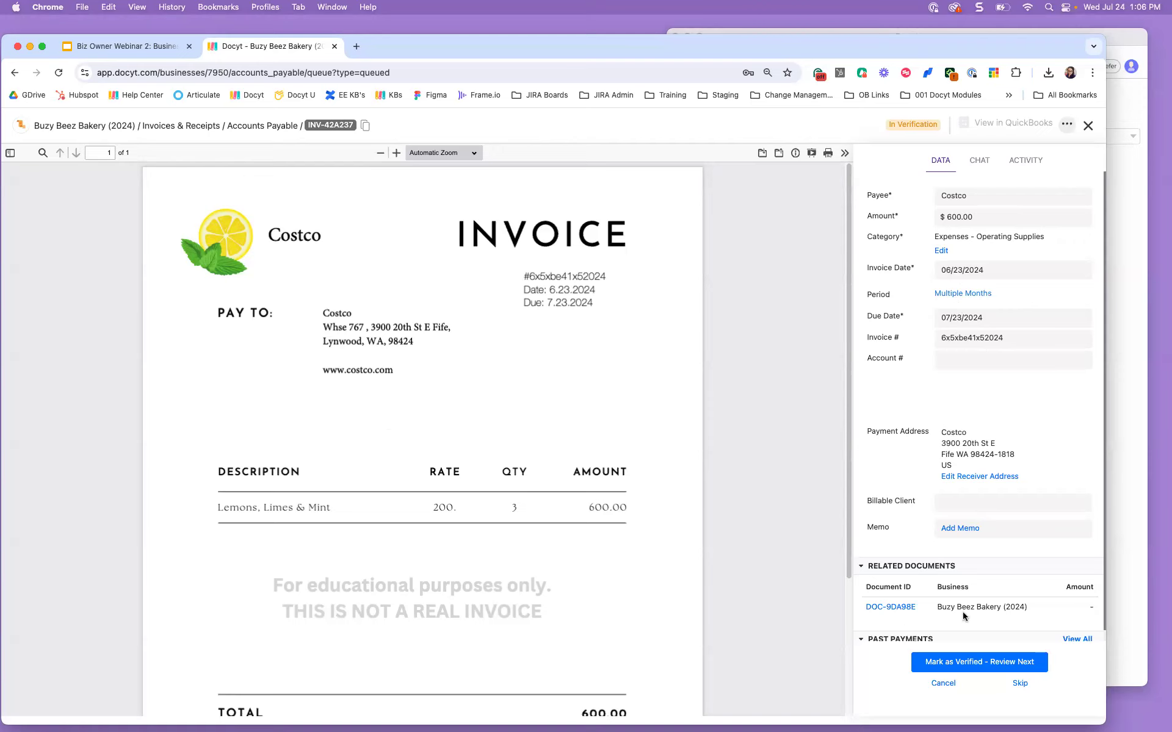
left_click(968, 662)
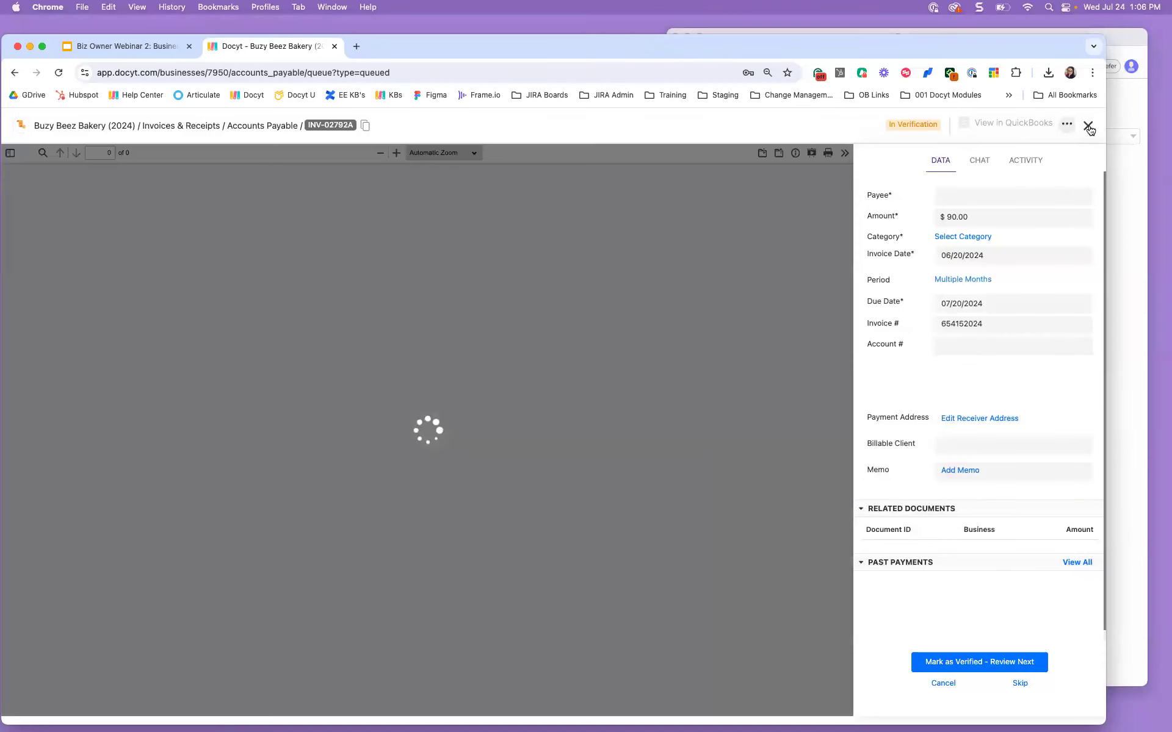
left_click(1088, 126)
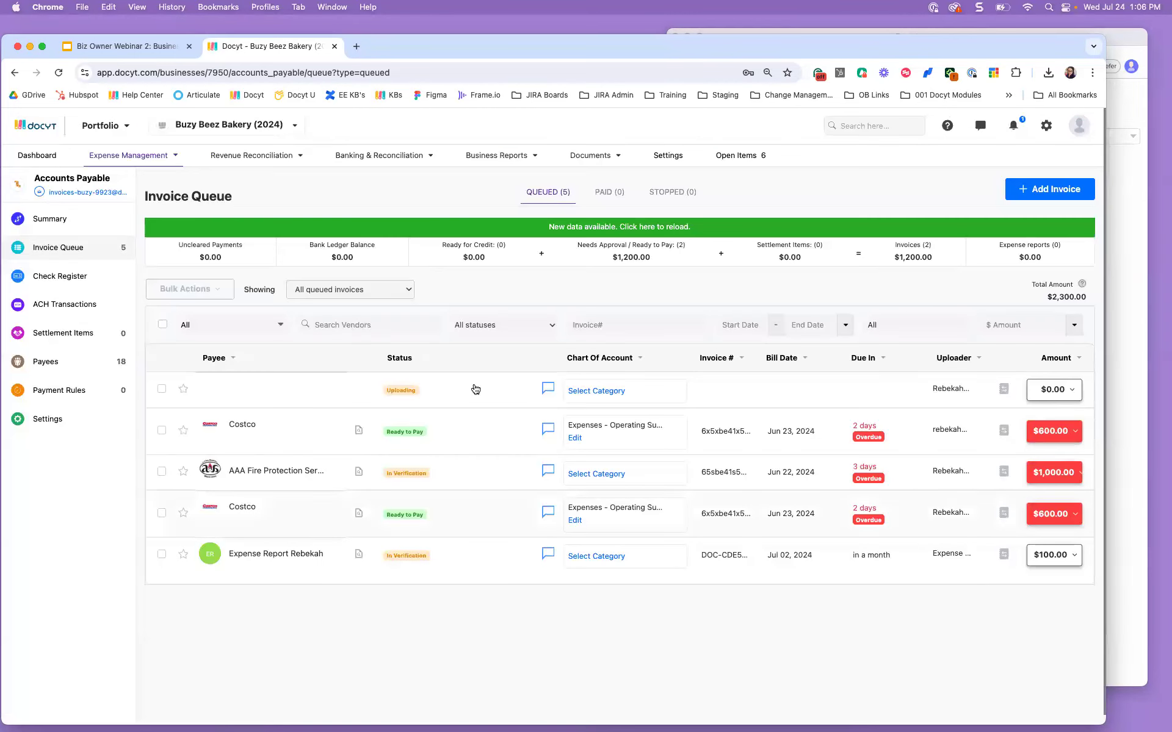
Step: Reload the queue to show the new $90.00 invoice, then list the Costco invoice's payment actions
left_click(680, 229)
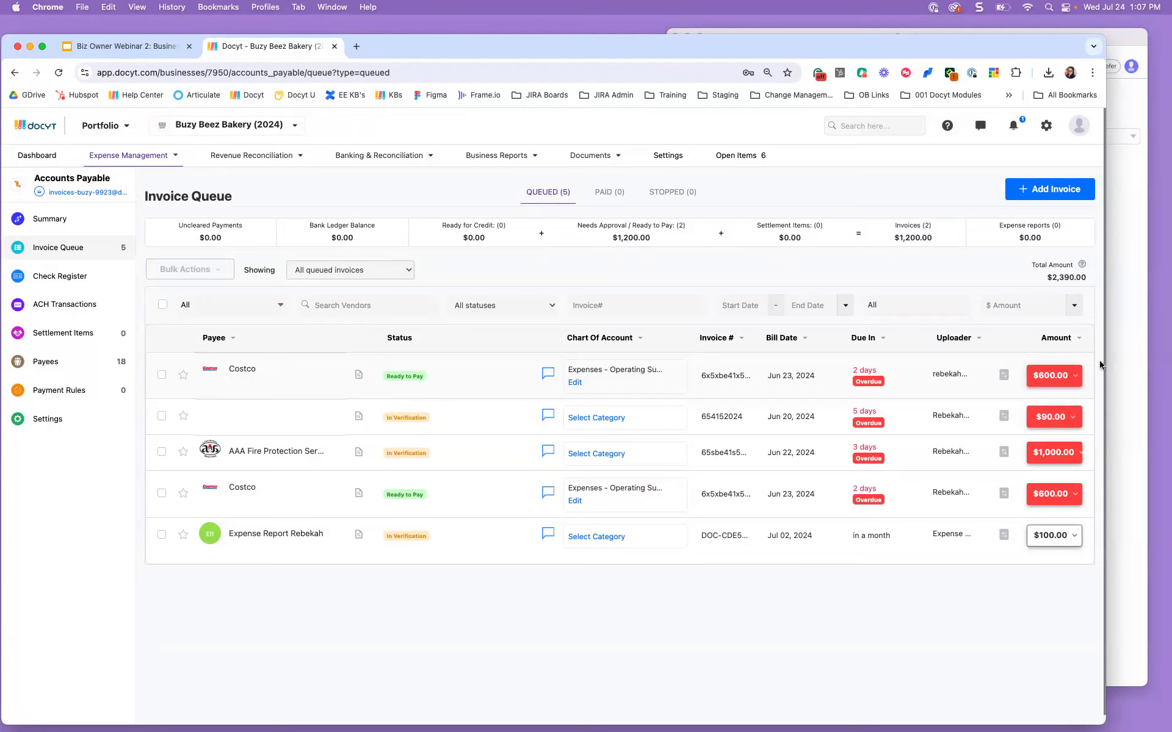
left_click(1067, 377)
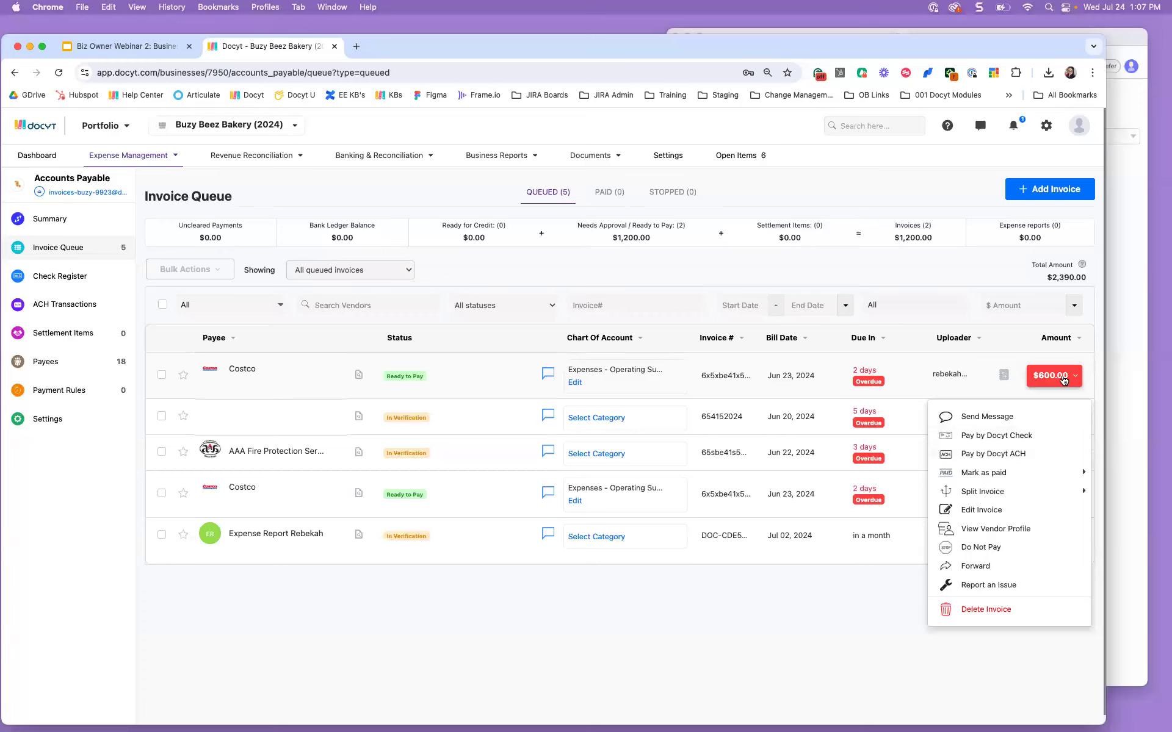
Step: Start paying the $600.00 Costco invoice by Docyt Check, then cancel the sample check
left_click(1073, 376)
left_click(1073, 377)
mouse_move(1045, 471)
left_click(1056, 434)
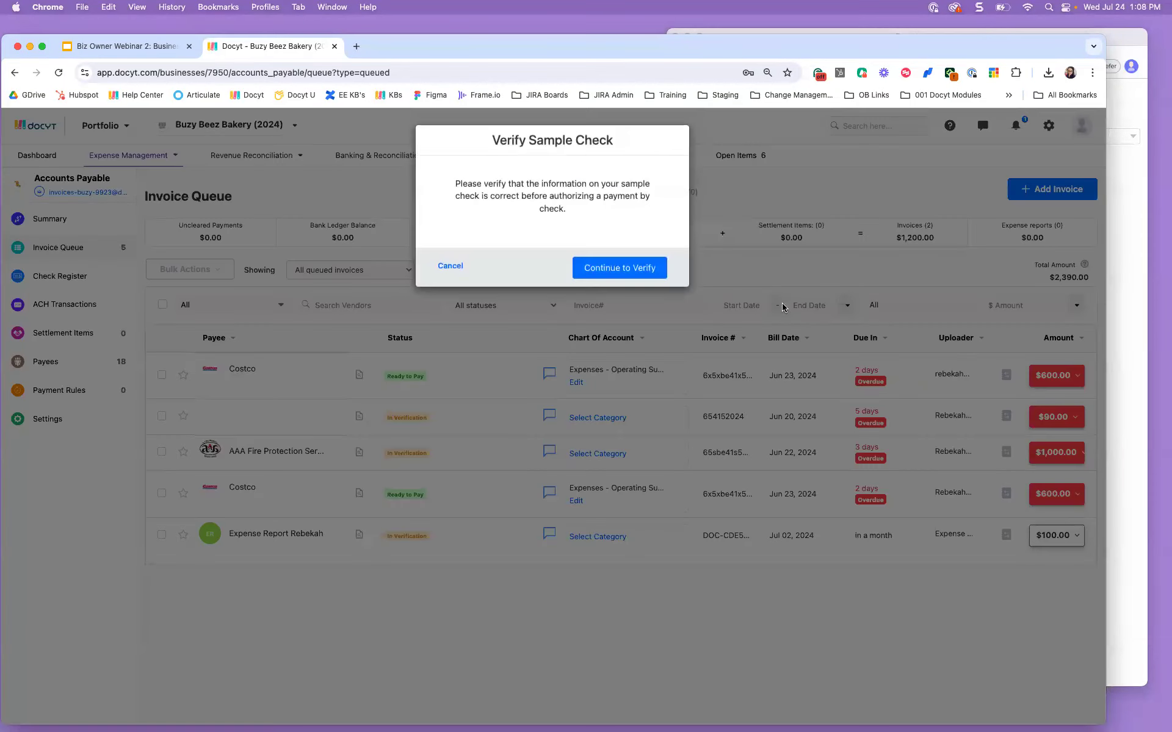
left_click(464, 266)
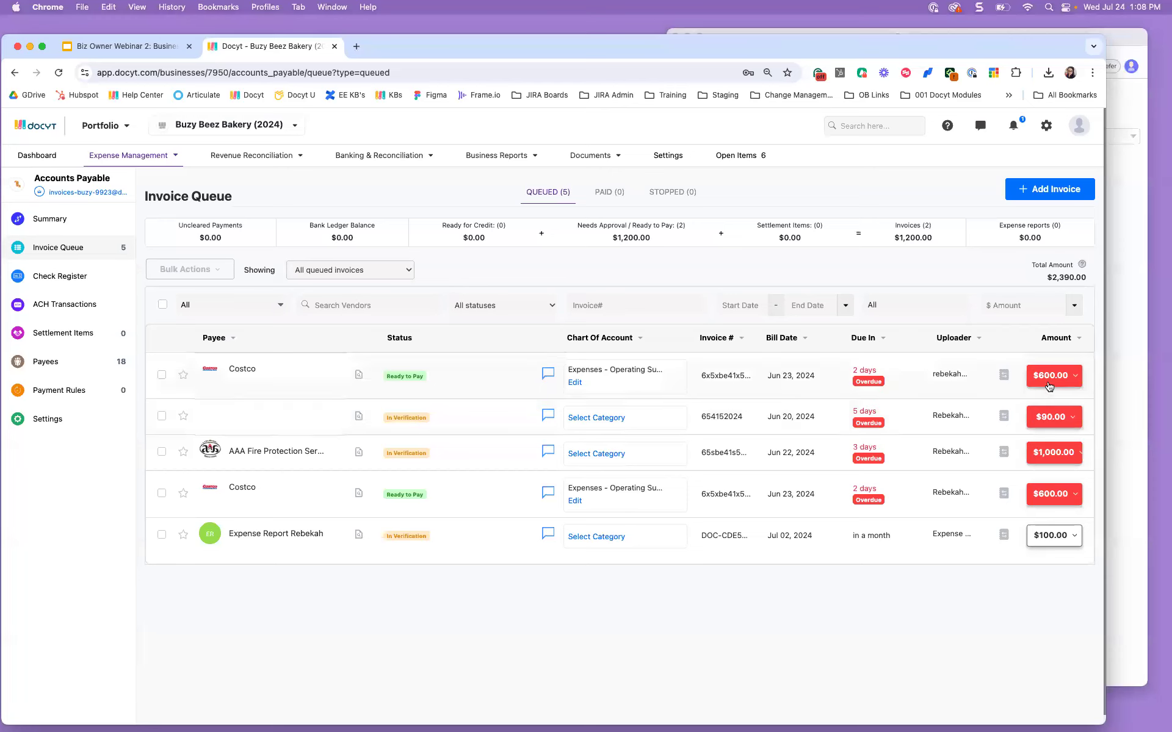
Step: Preview the Costco Split Invoice option, then present the Upload & Approve Receipts slide full screen
left_click(1050, 385)
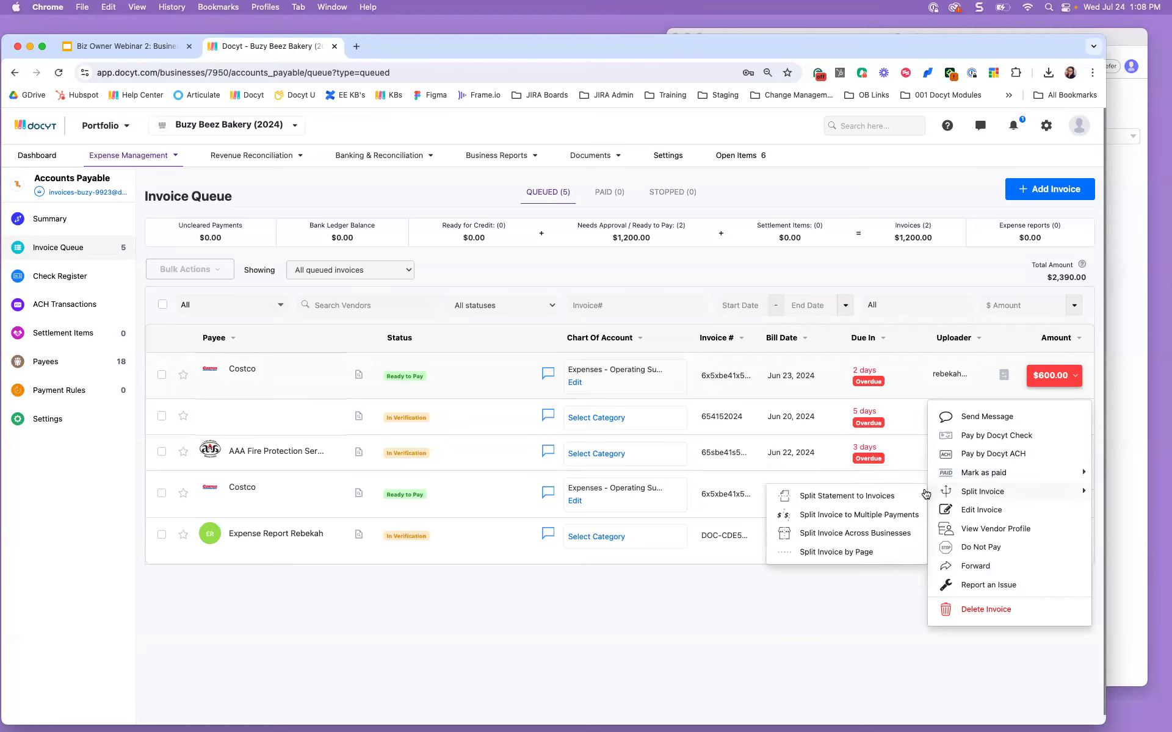
mouse_move(939, 471)
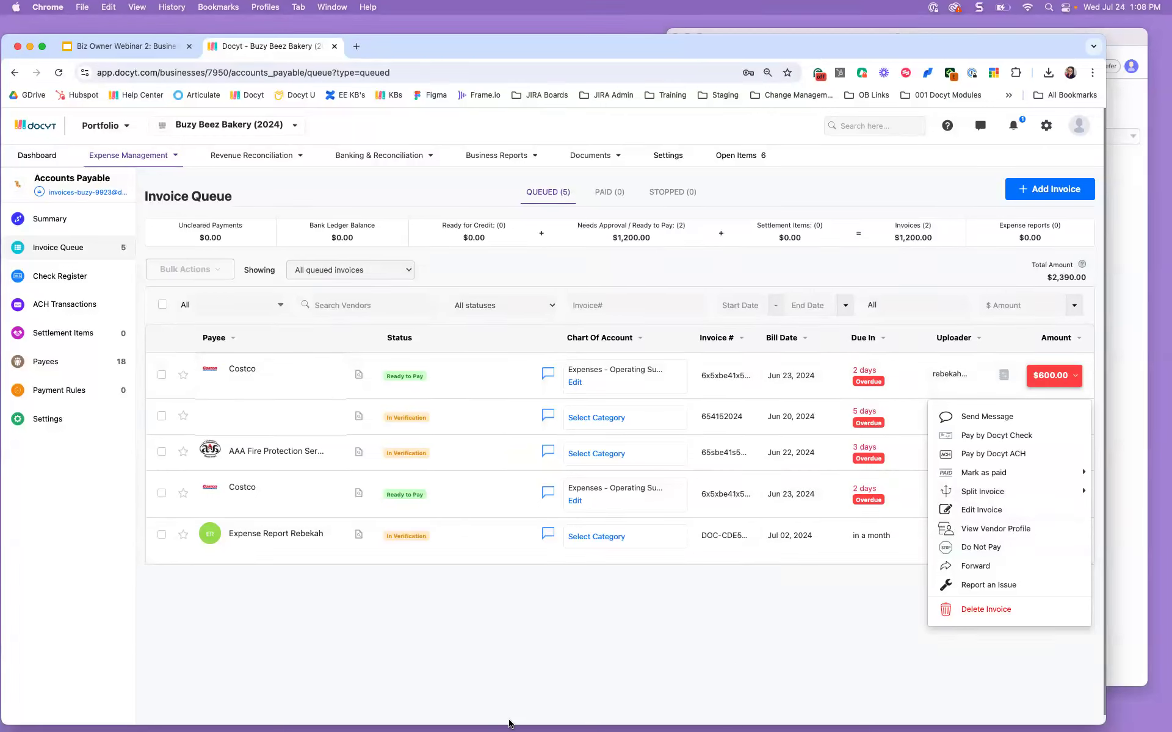
left_click(134, 48)
left_click(84, 487)
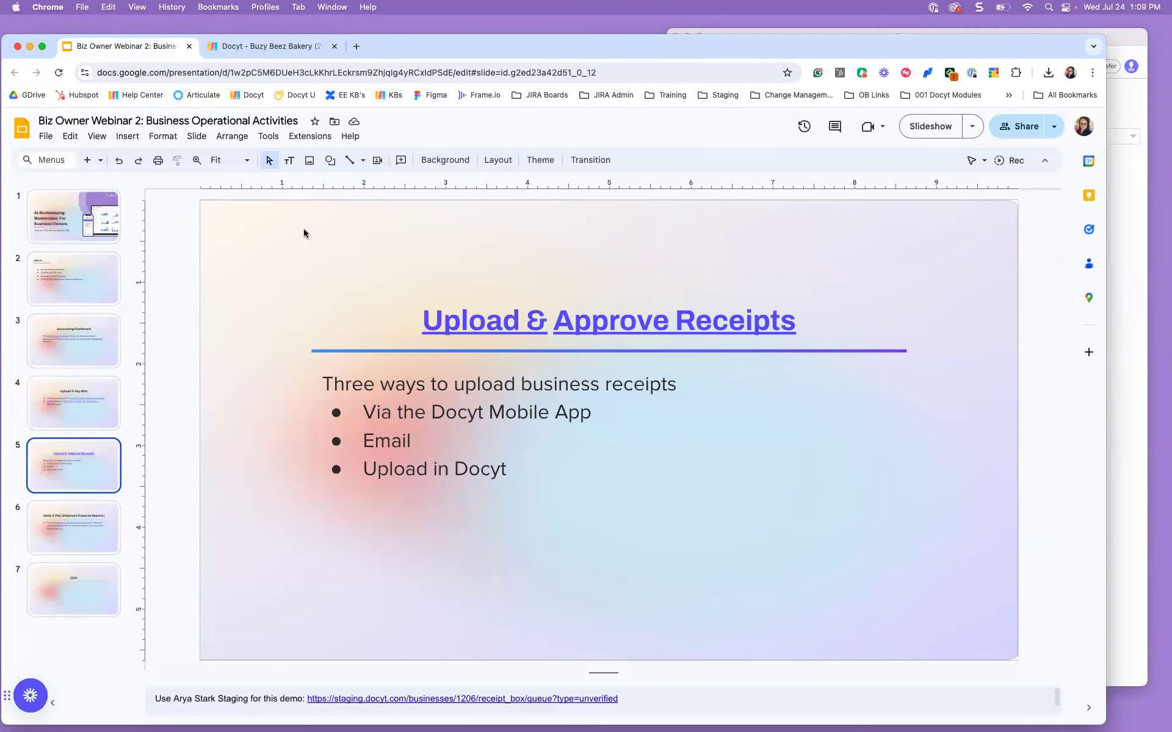
left_click(953, 125)
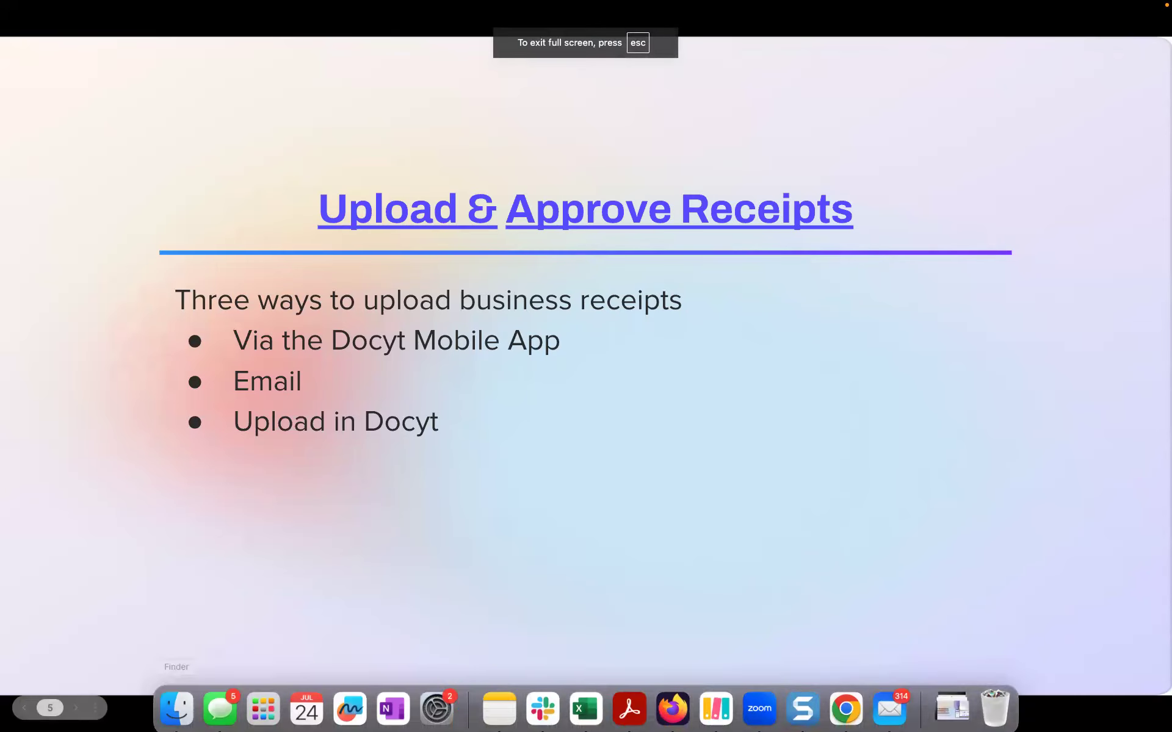
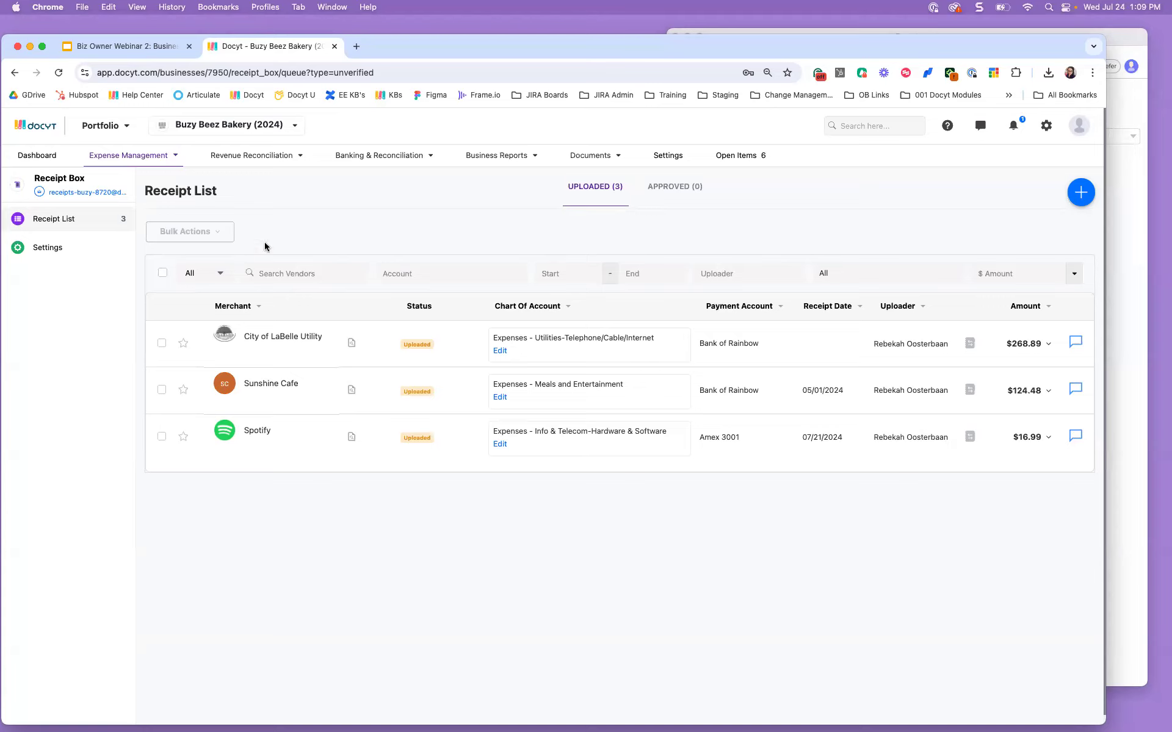
left_click(47, 158)
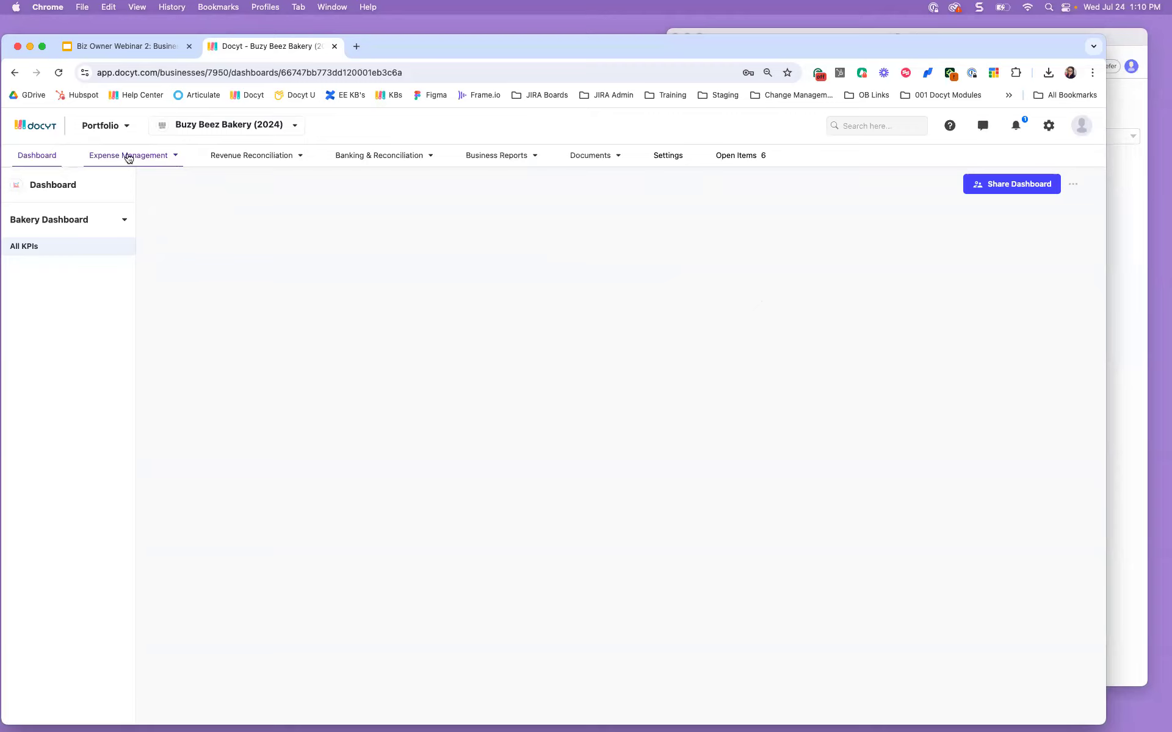
left_click(176, 156)
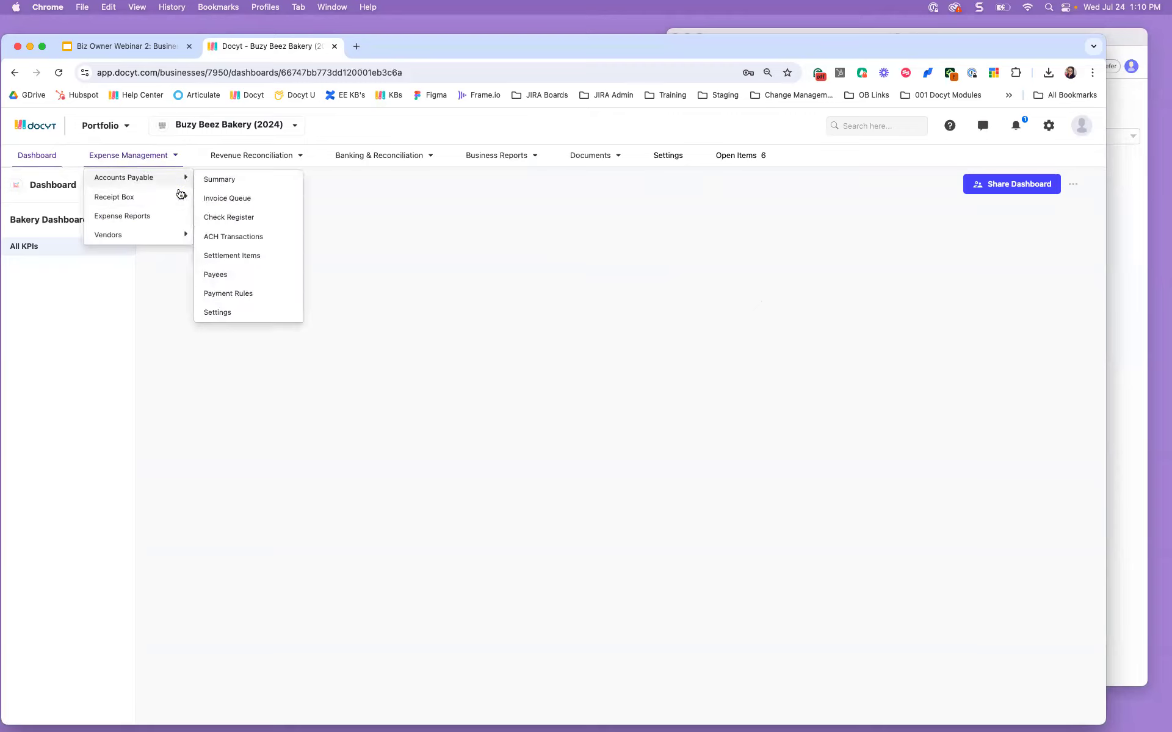
mouse_move(181, 195)
left_click(225, 194)
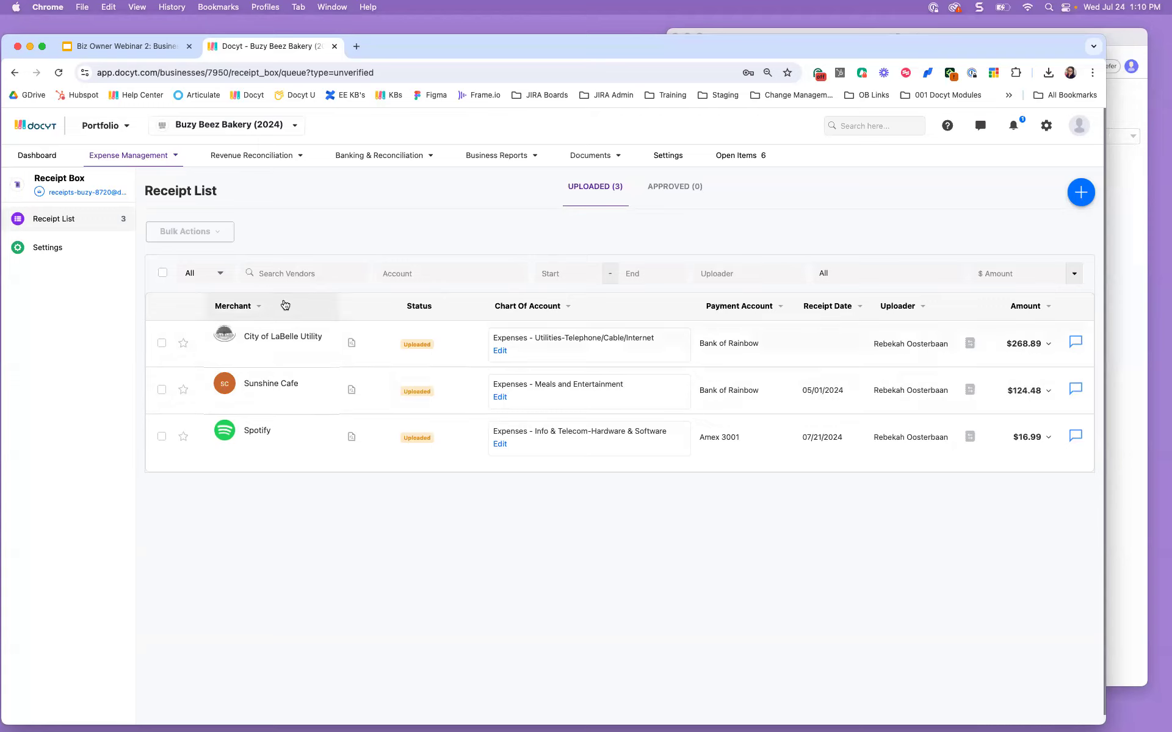
left_click(39, 194)
left_click(1122, 110)
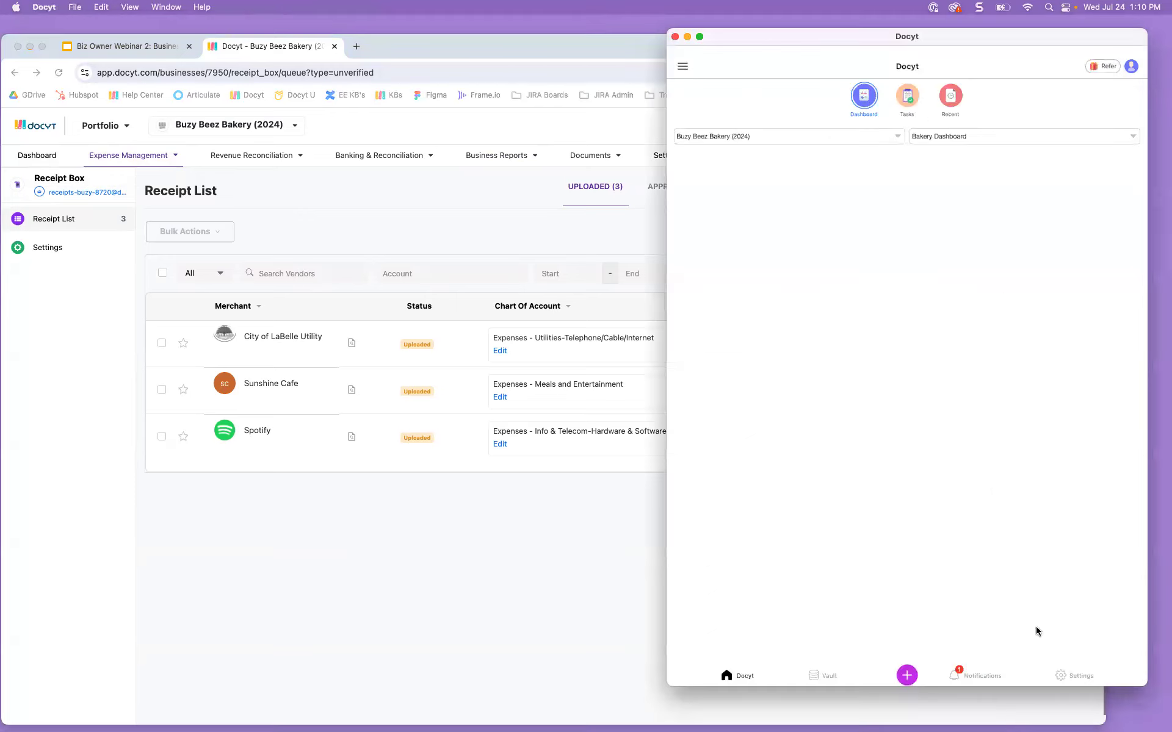
left_click(907, 675)
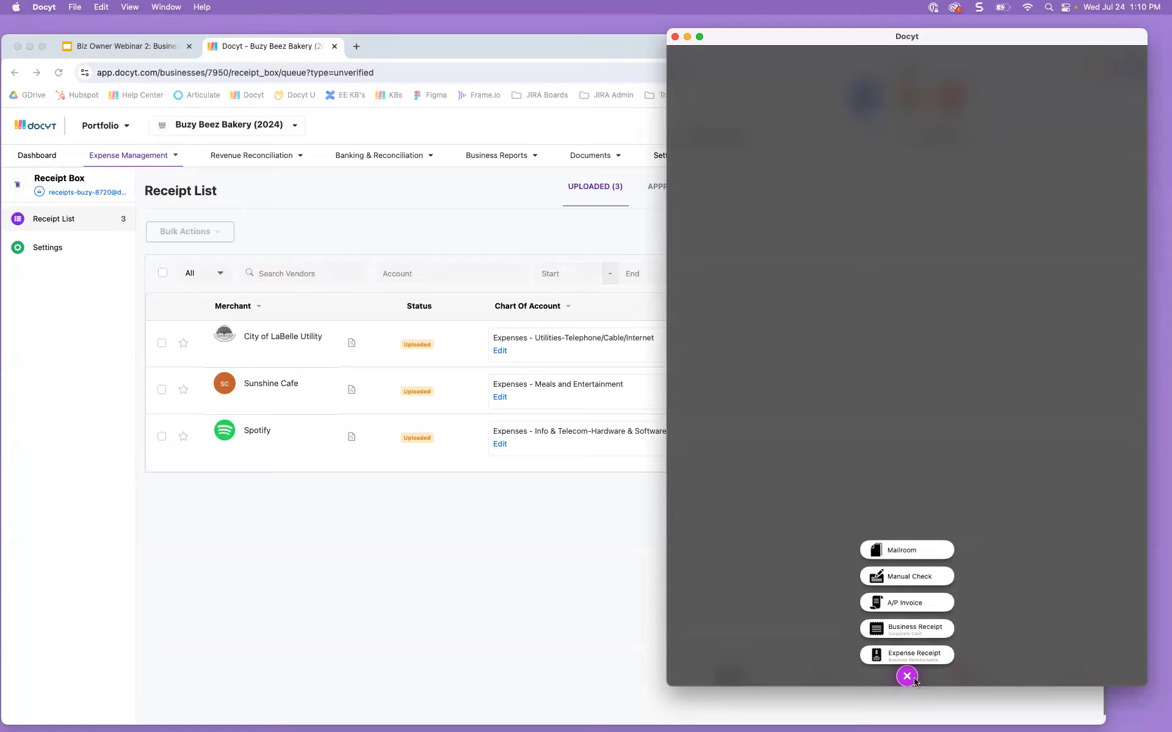
left_click(907, 676)
left_click(907, 677)
left_click(632, 115)
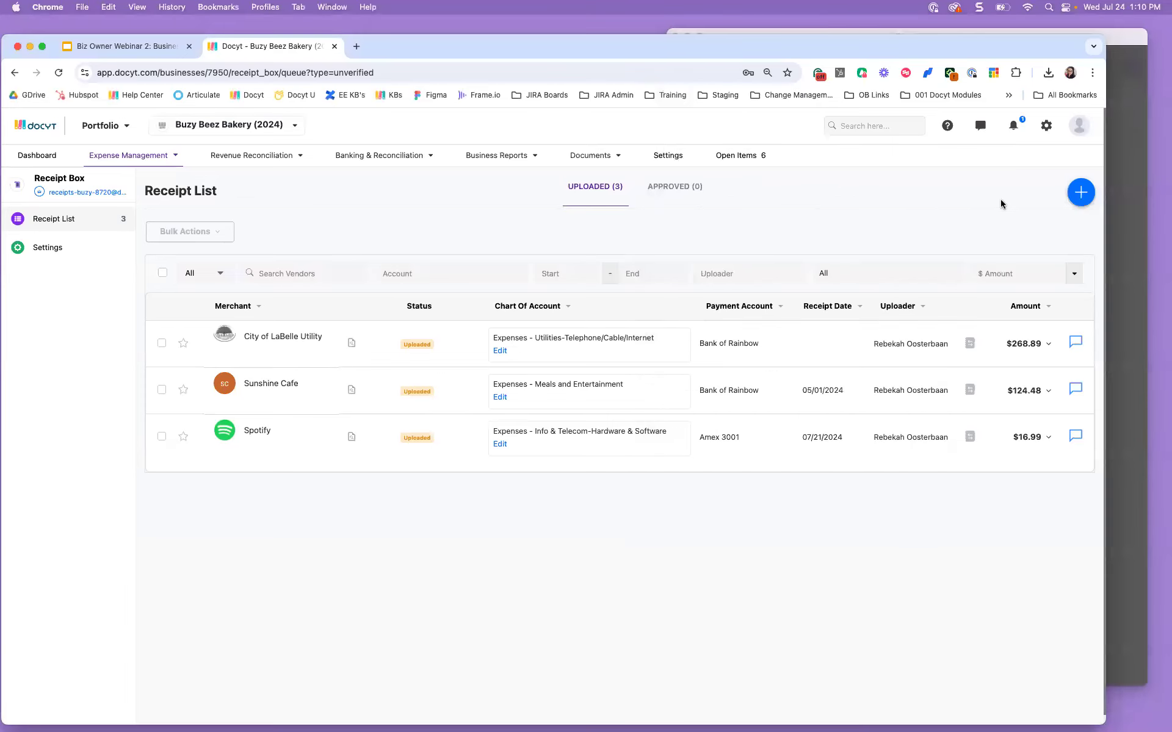
left_click(1079, 196)
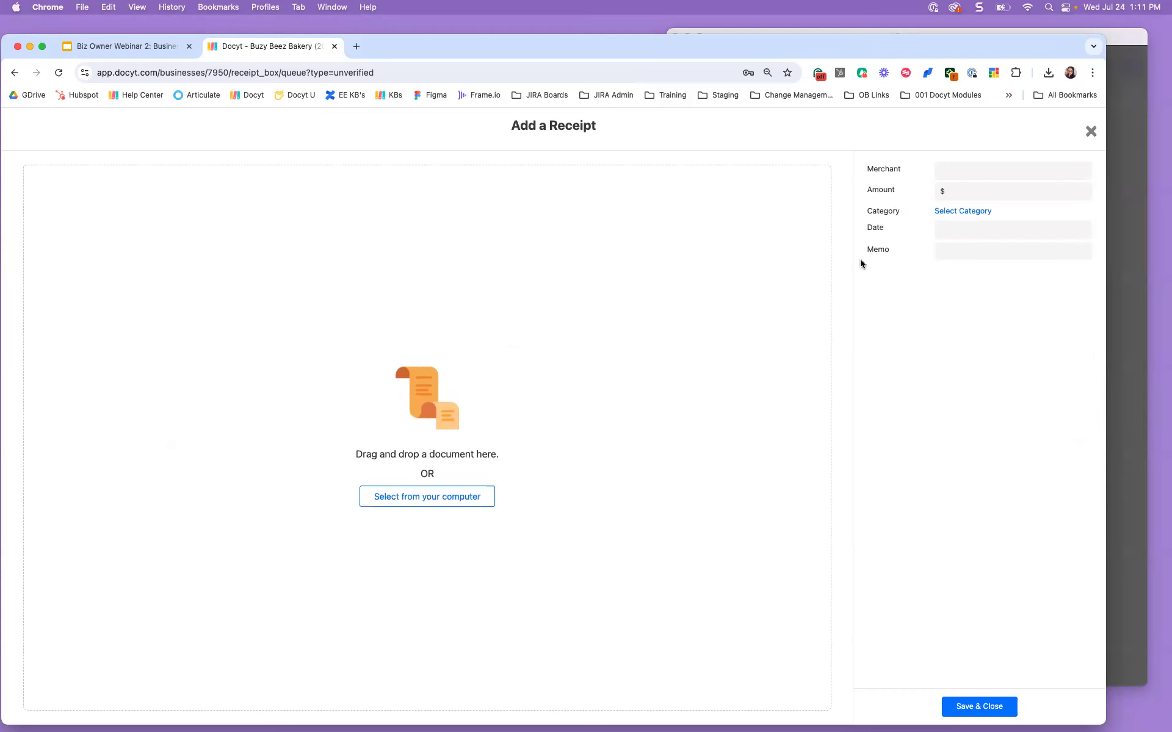
left_click(1090, 130)
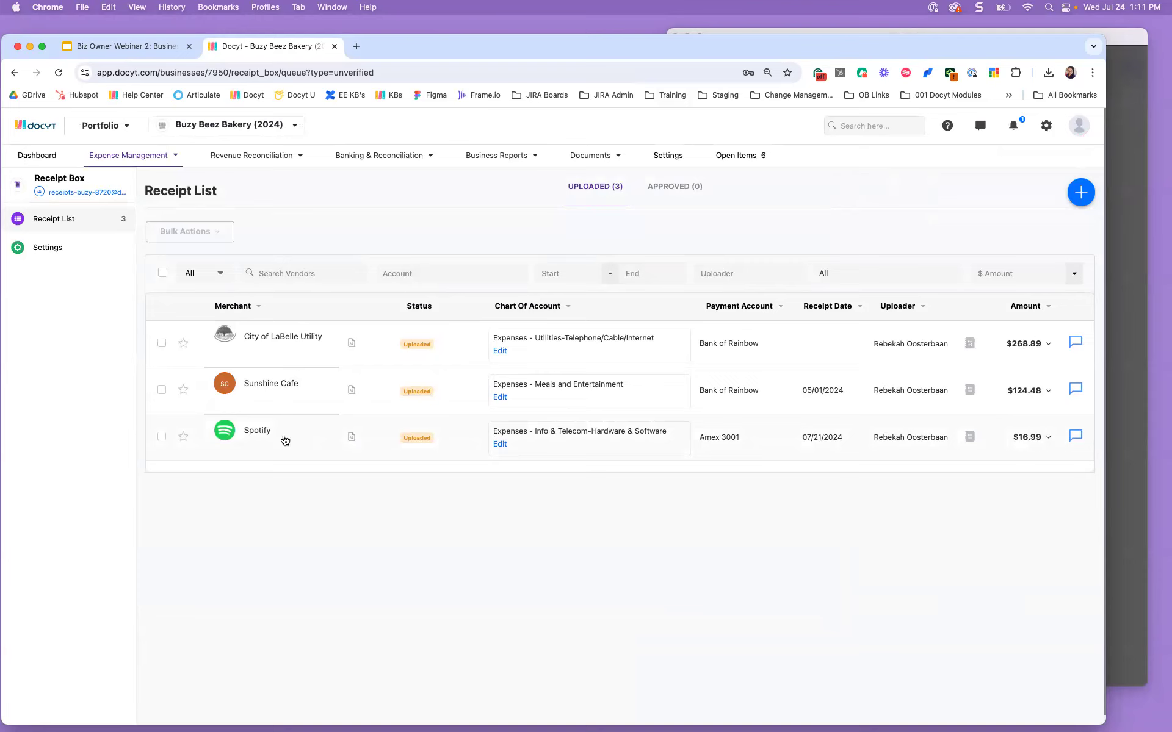
Step: Approve the Spotify receipt and the City of LaBelle Utility receipt dated 05/03/2024, then view Approved
left_click(284, 435)
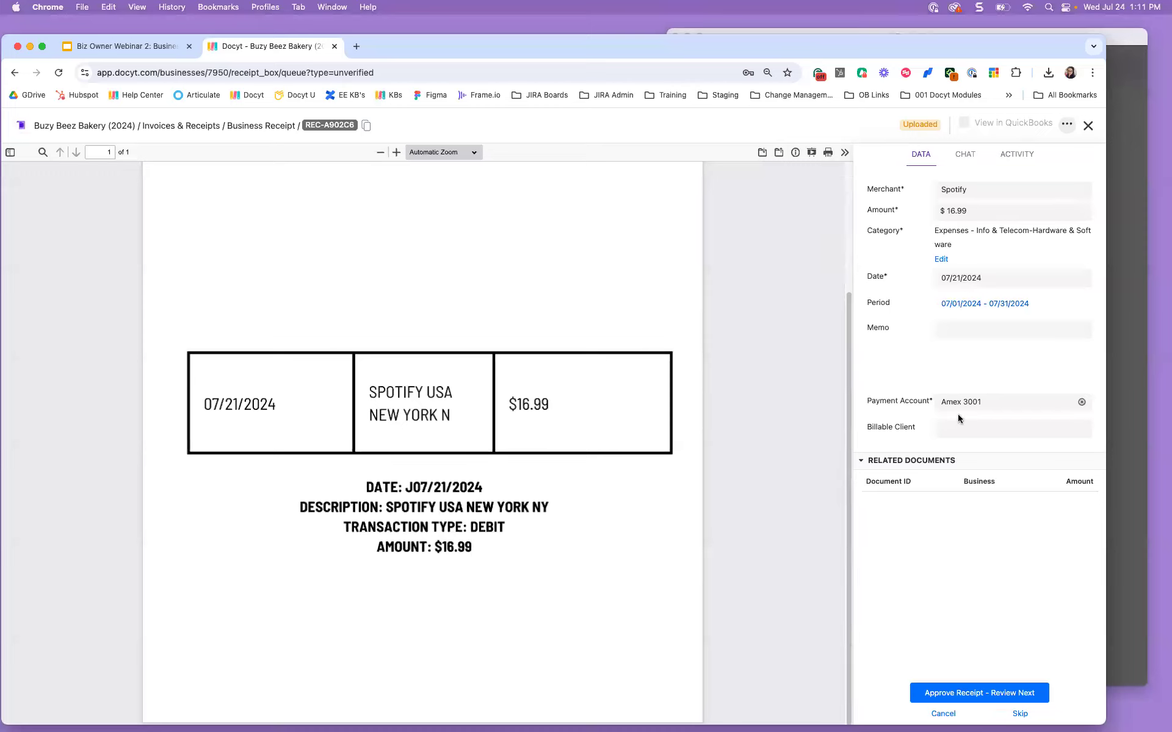
left_click(946, 693)
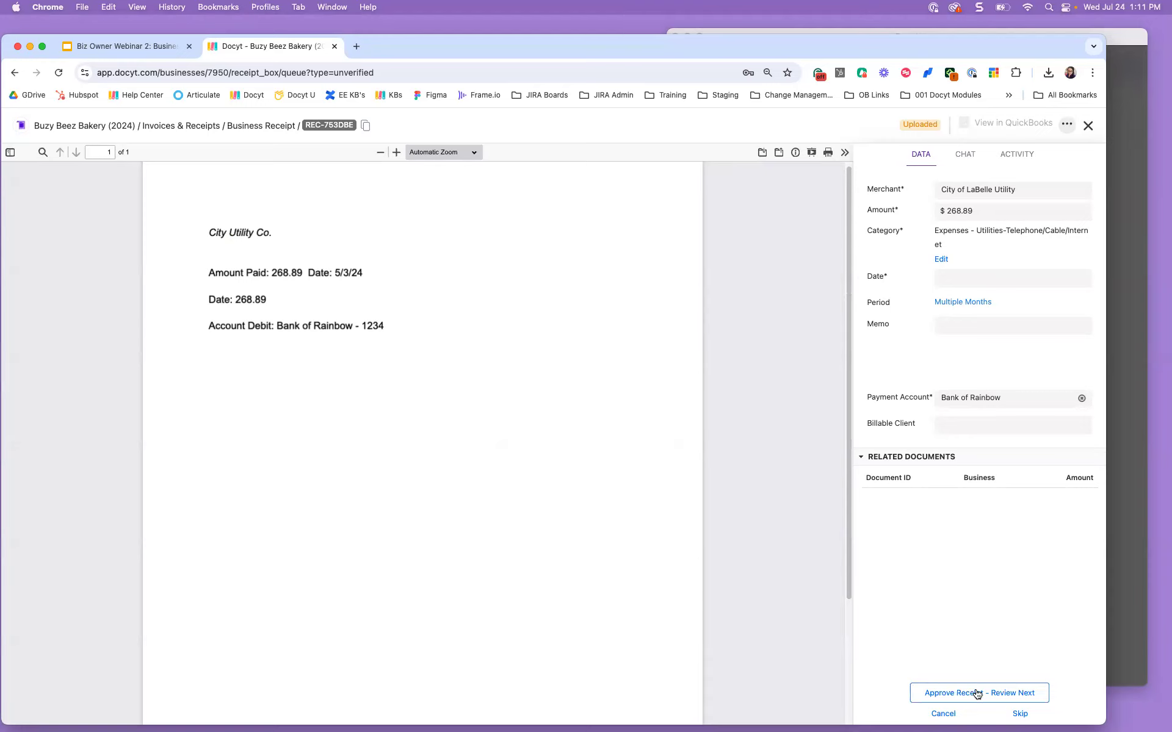
left_click(967, 276)
left_click(949, 147)
left_click(949, 146)
left_click(948, 147)
left_click(1042, 146)
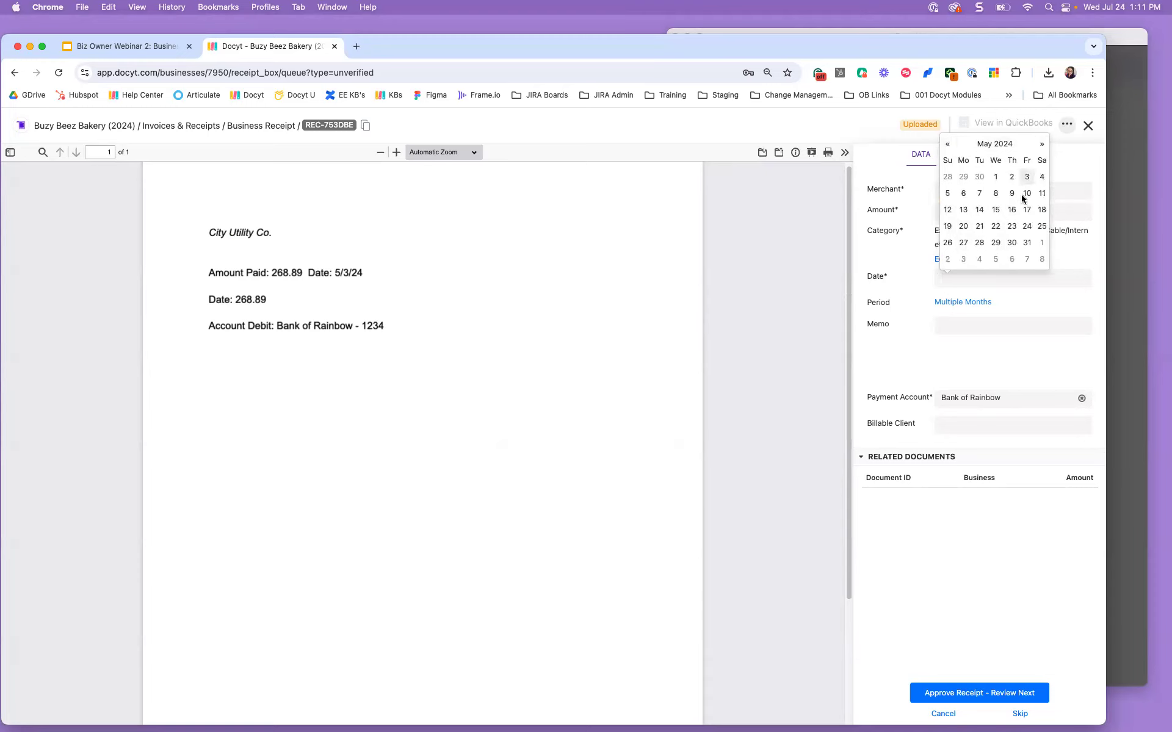
left_click(1027, 177)
left_click(971, 690)
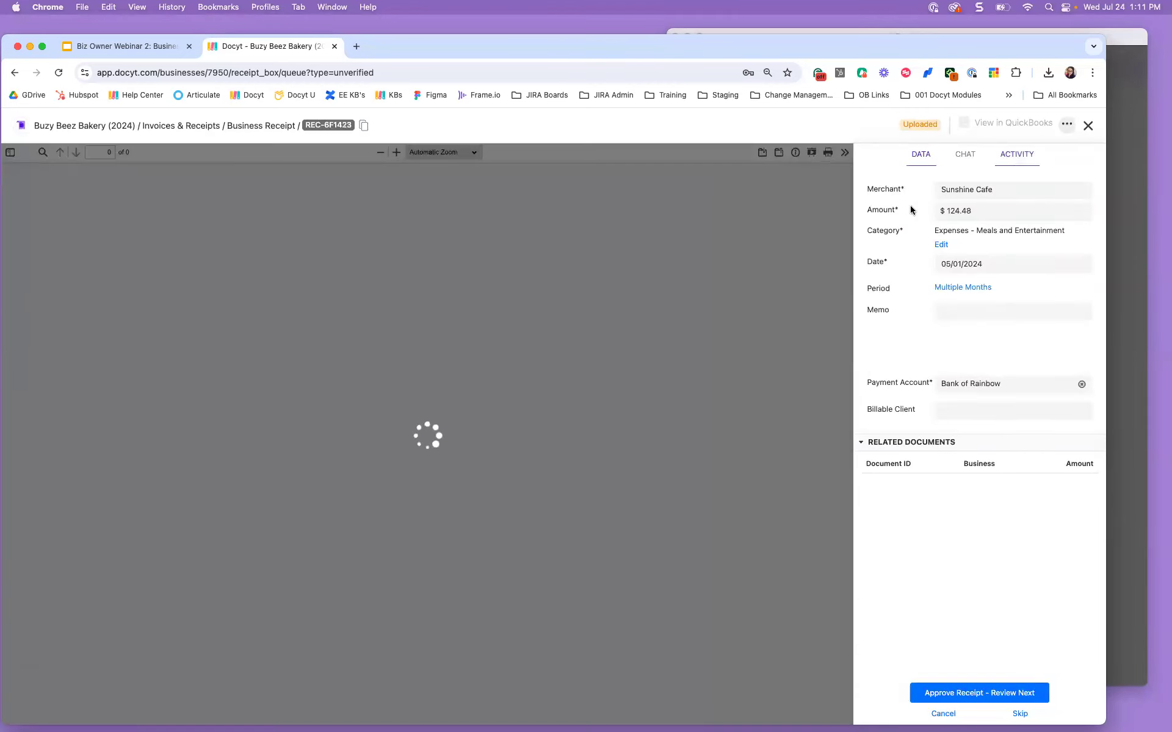
left_click(1084, 127)
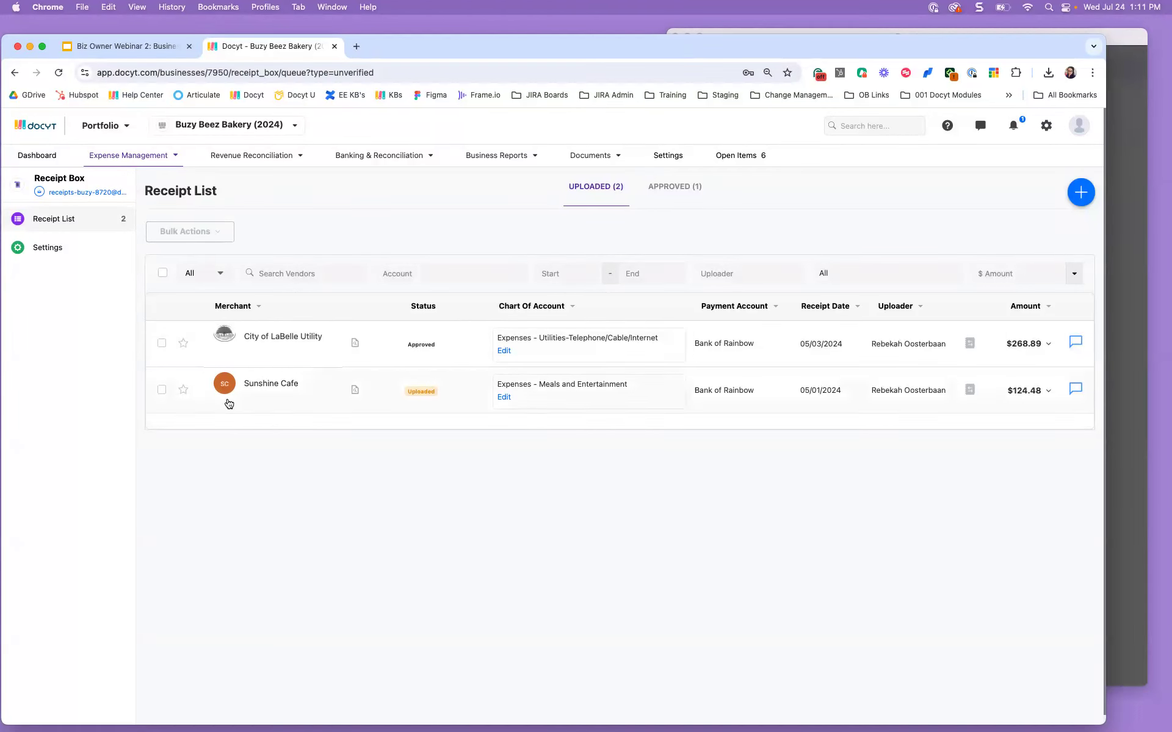
left_click(694, 190)
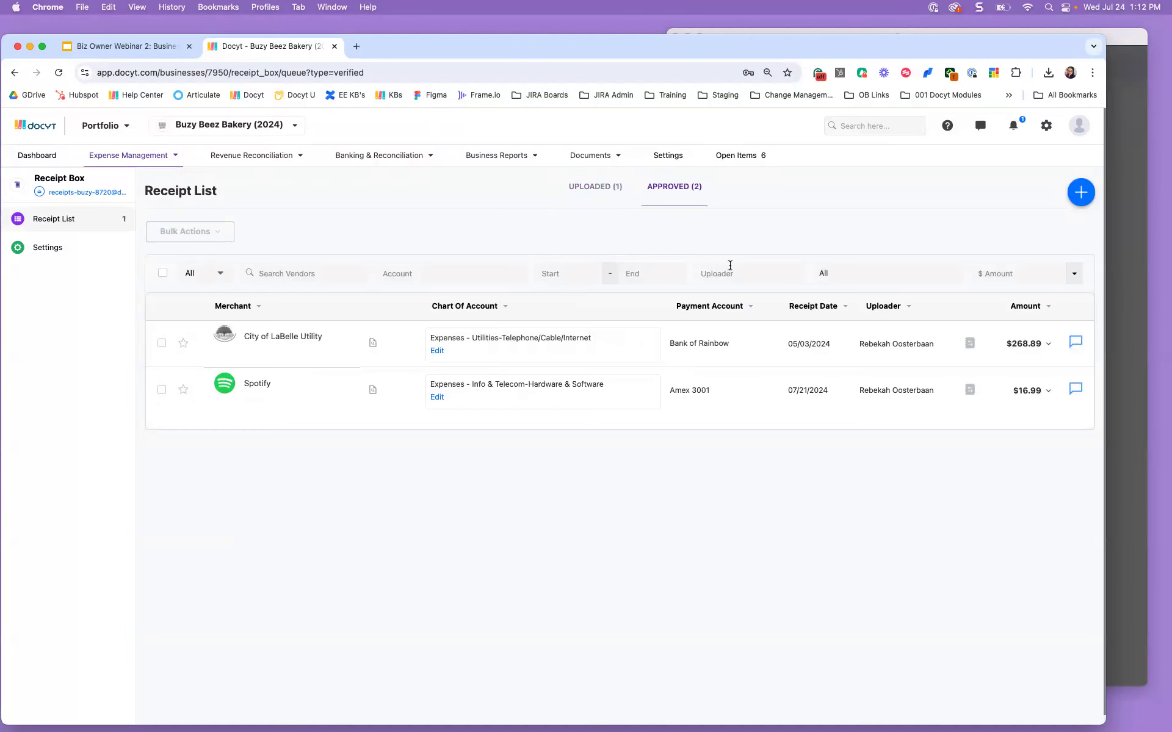
Step: Compare Uploaded with Approved, which lists the $268.89 utility and $16.99 Spotify receipts
left_click(583, 185)
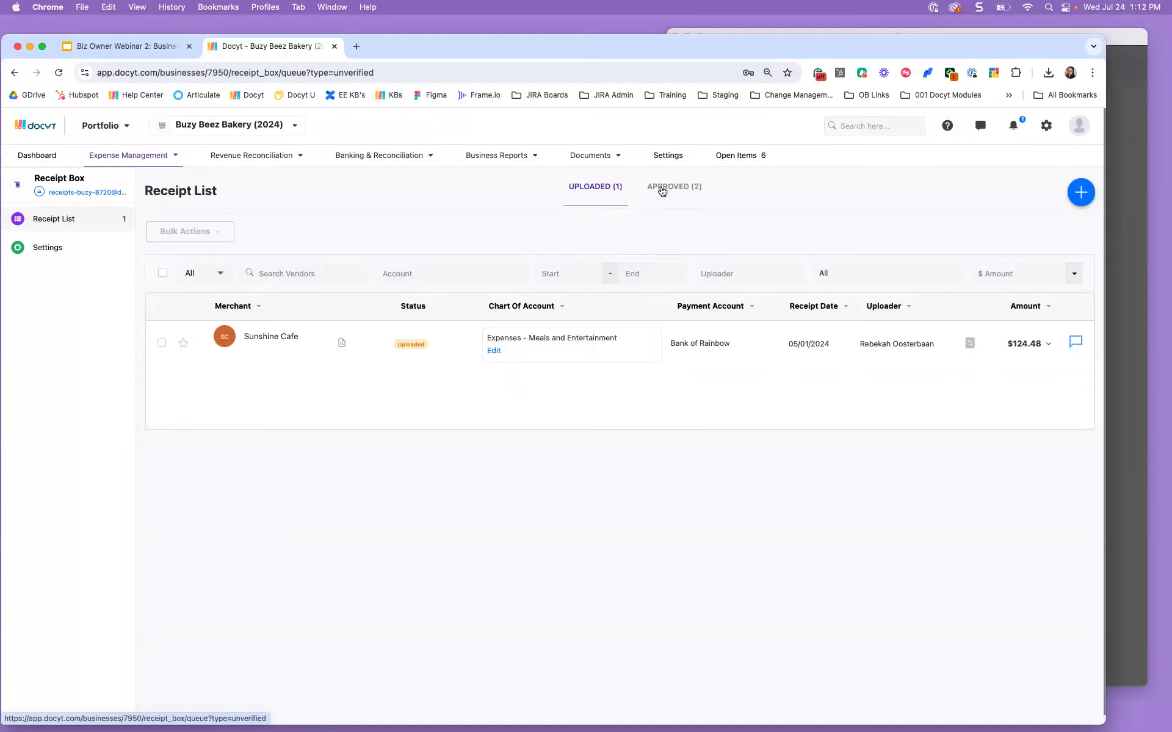
left_click(691, 187)
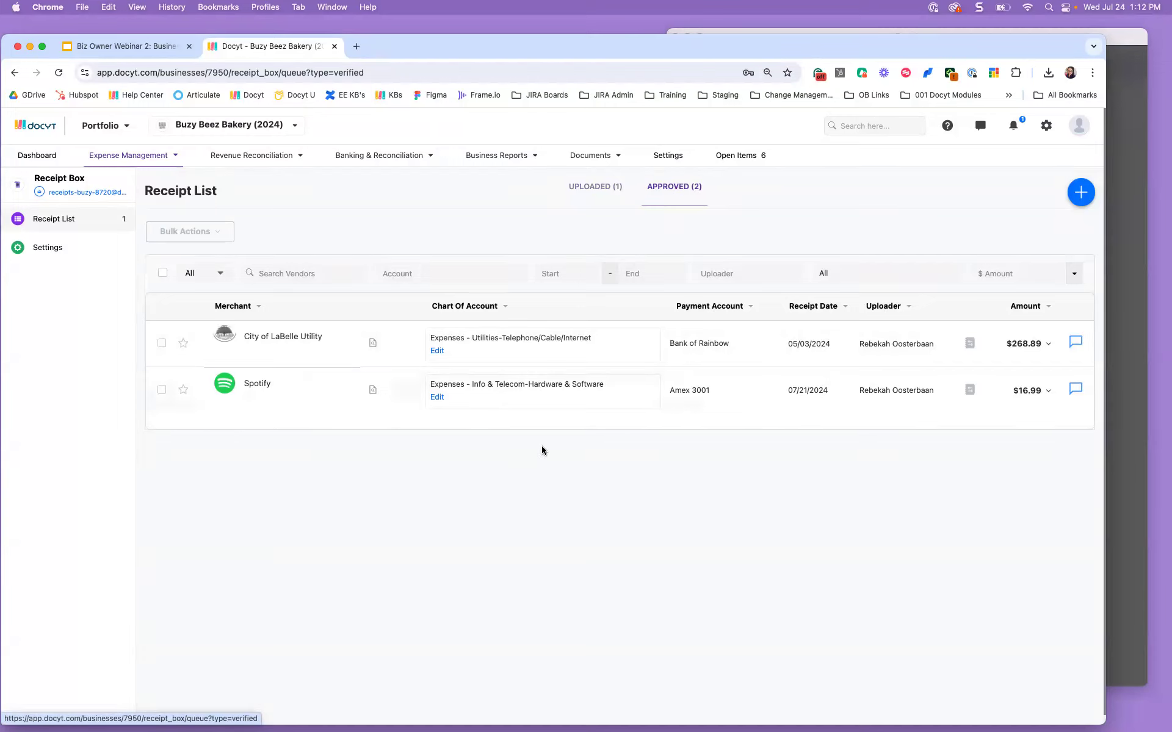
mouse_move(176, 702)
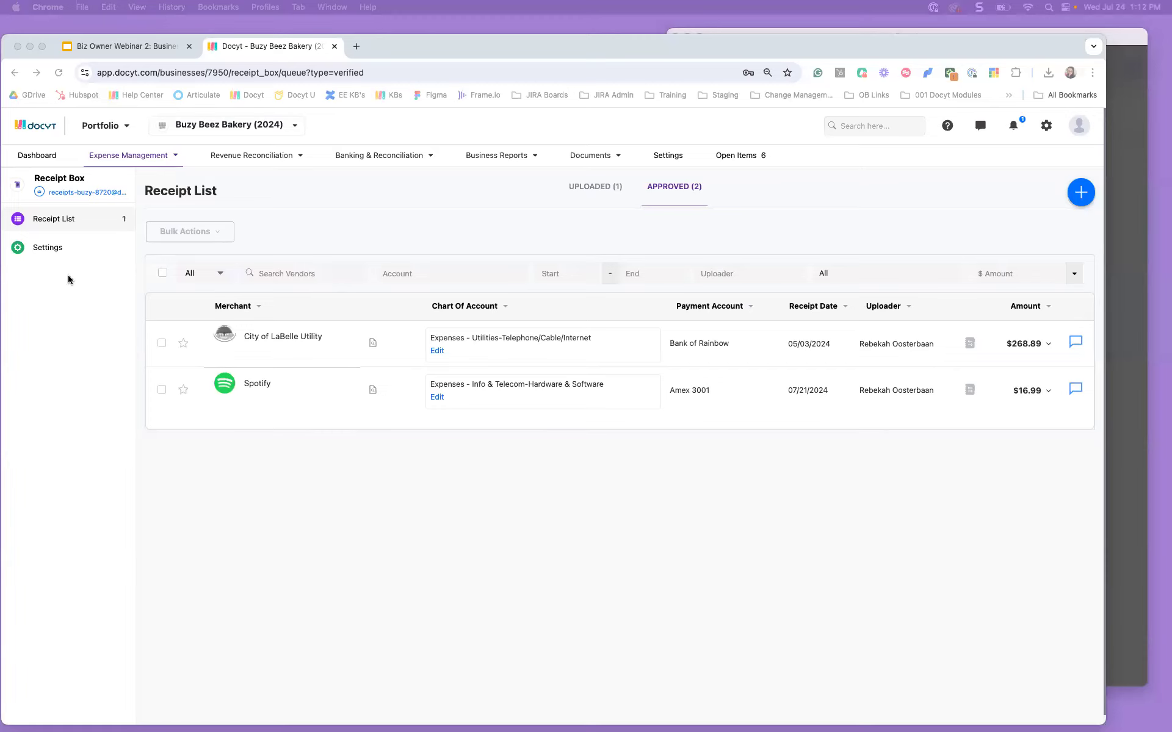
left_click(118, 44)
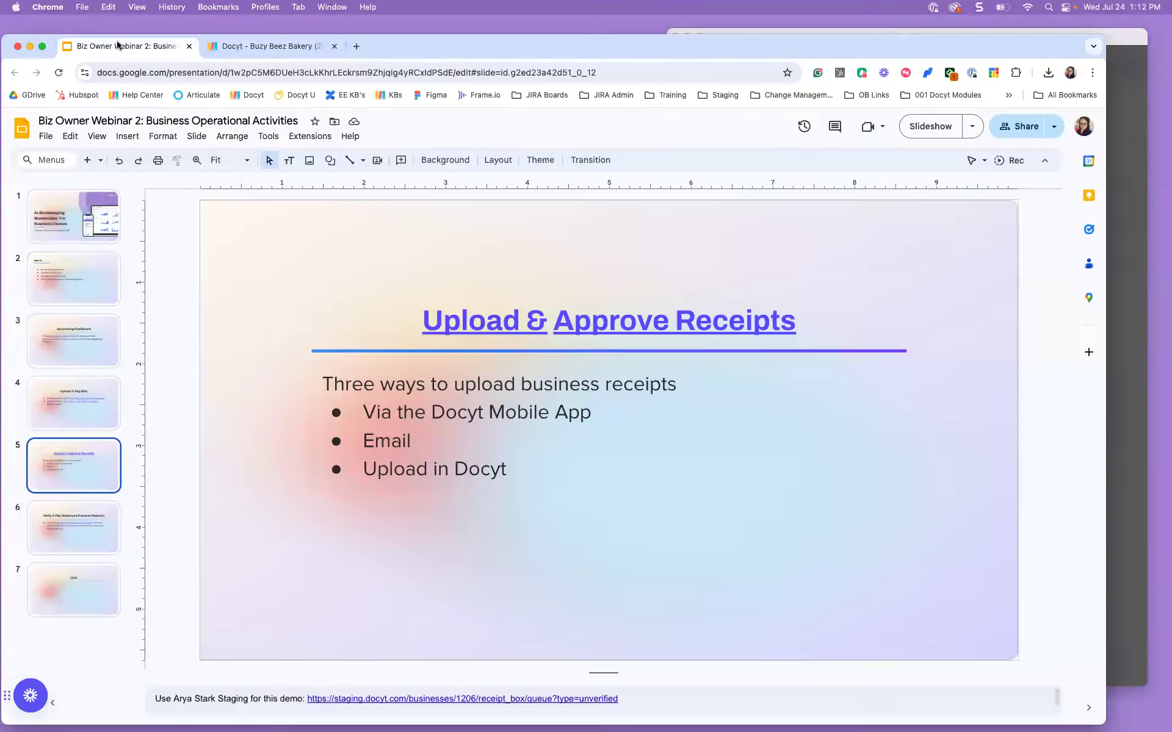
Step: Present the employee expense reports slides through Q&A, then return to Docyt's all-businesses dashboard
left_click(74, 532)
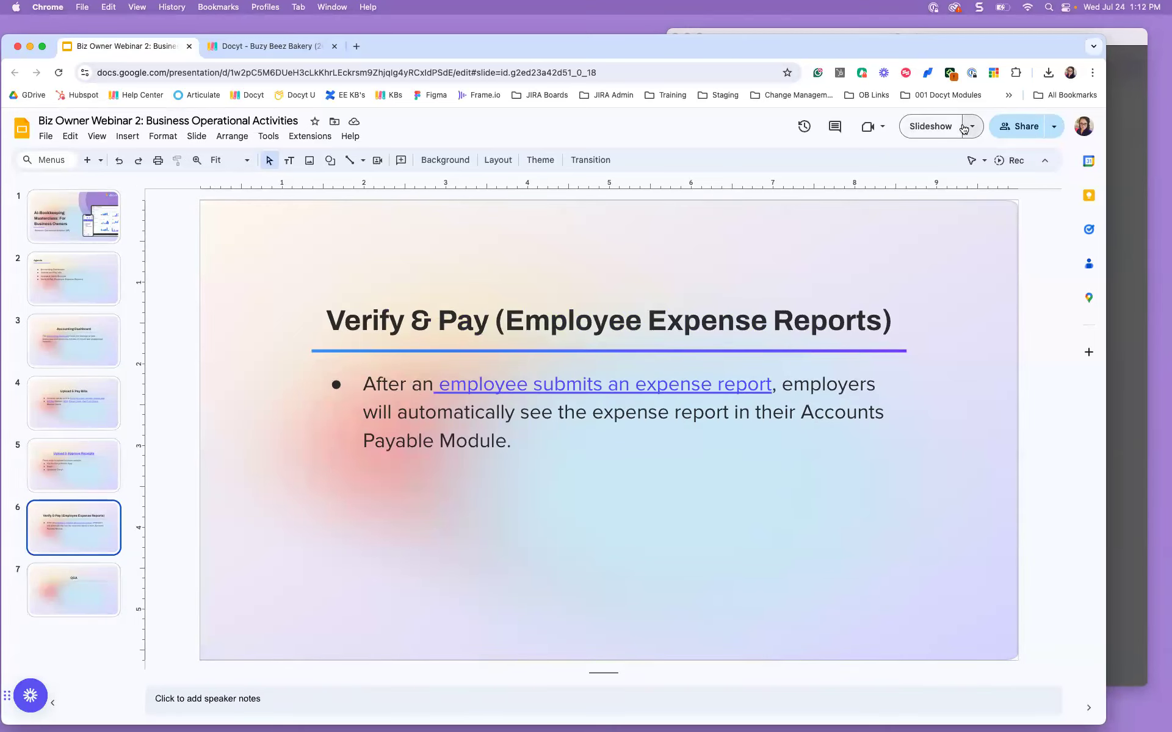
left_click(943, 128)
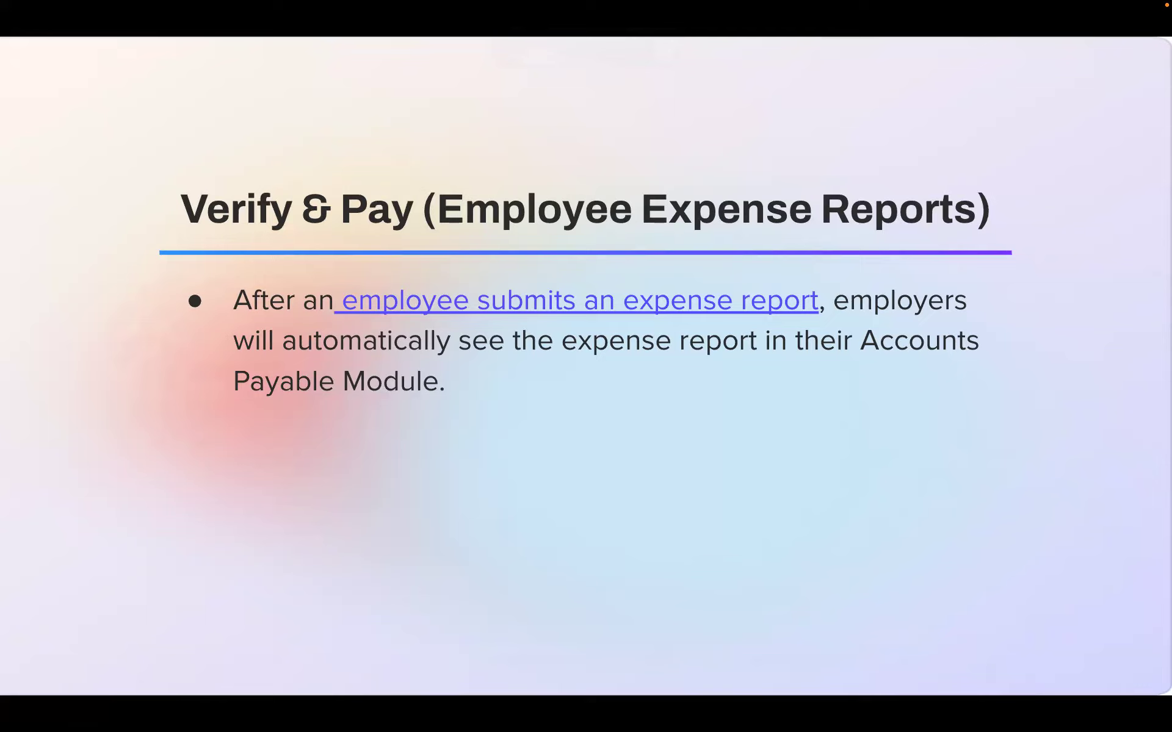
left_click(514, 156)
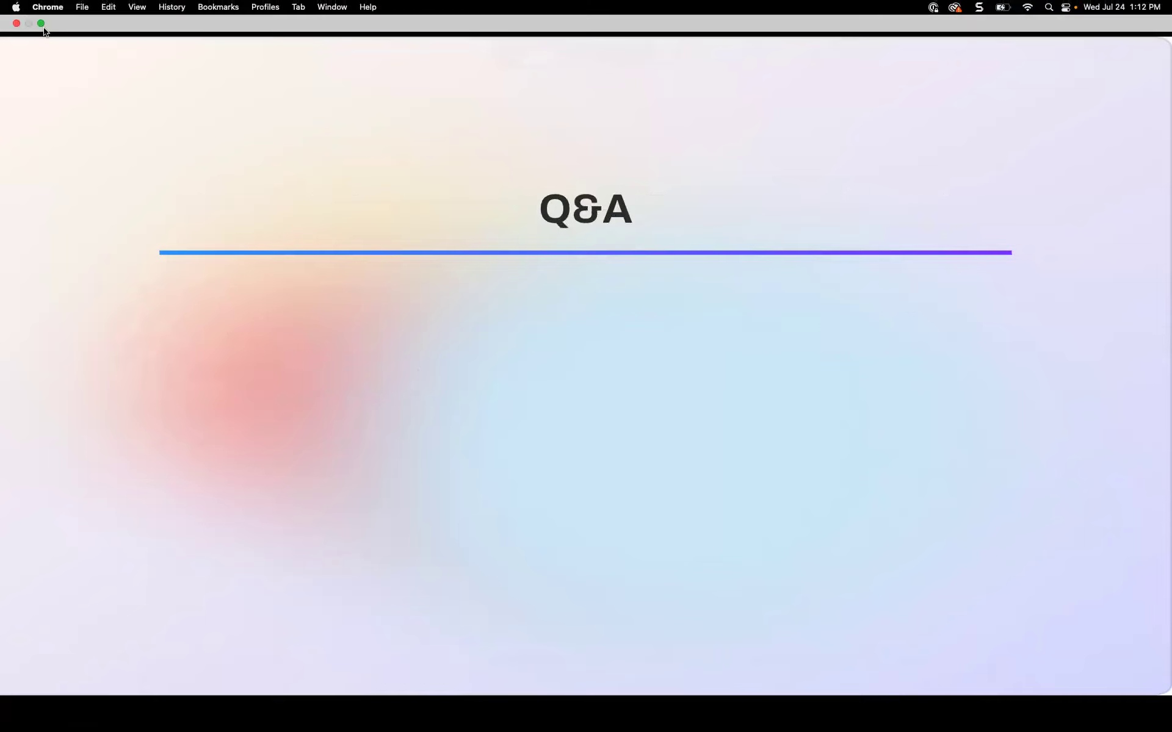
left_click(42, 25)
key("Escape")
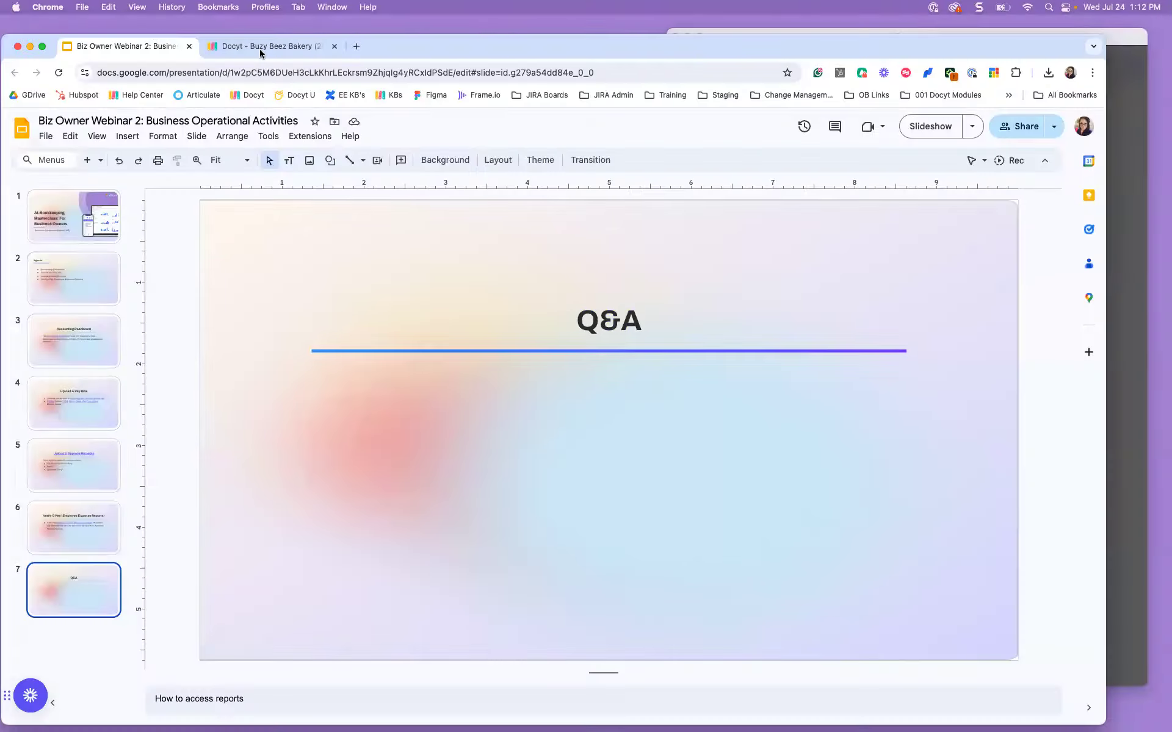
left_click(263, 47)
left_click(37, 126)
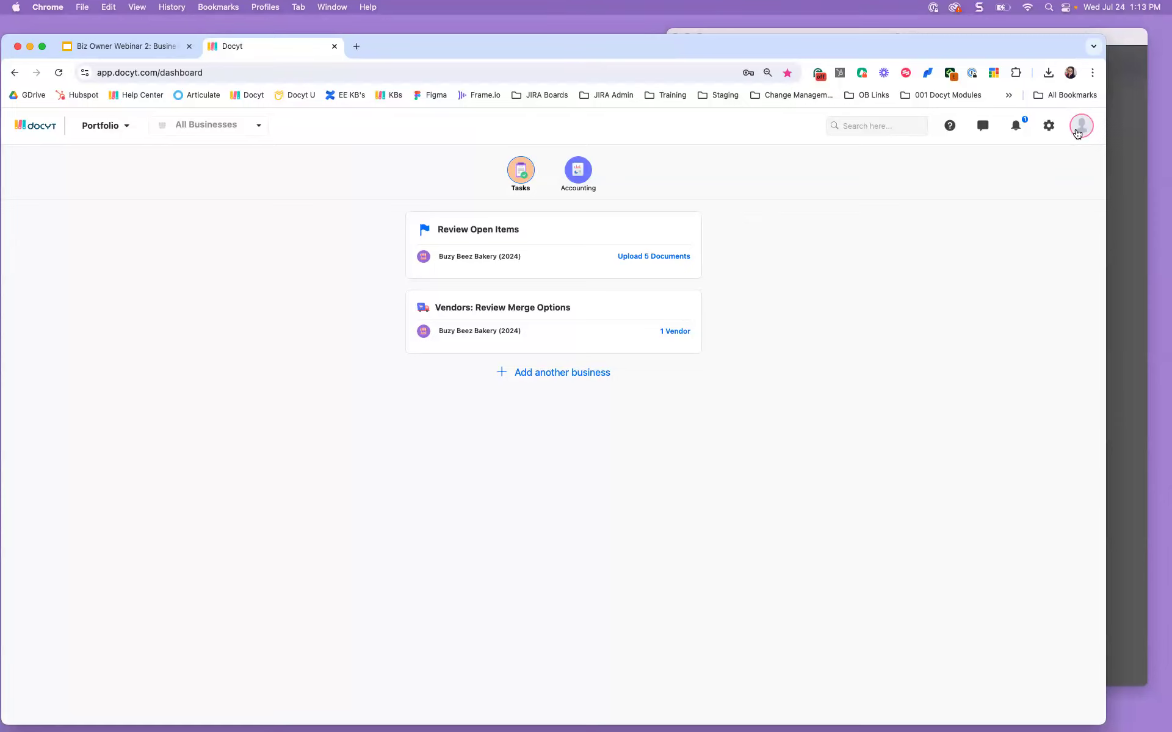
Step: Open Buzy Beez Bakery (2024) setup at the Business Employees step listing three employees
left_click(577, 172)
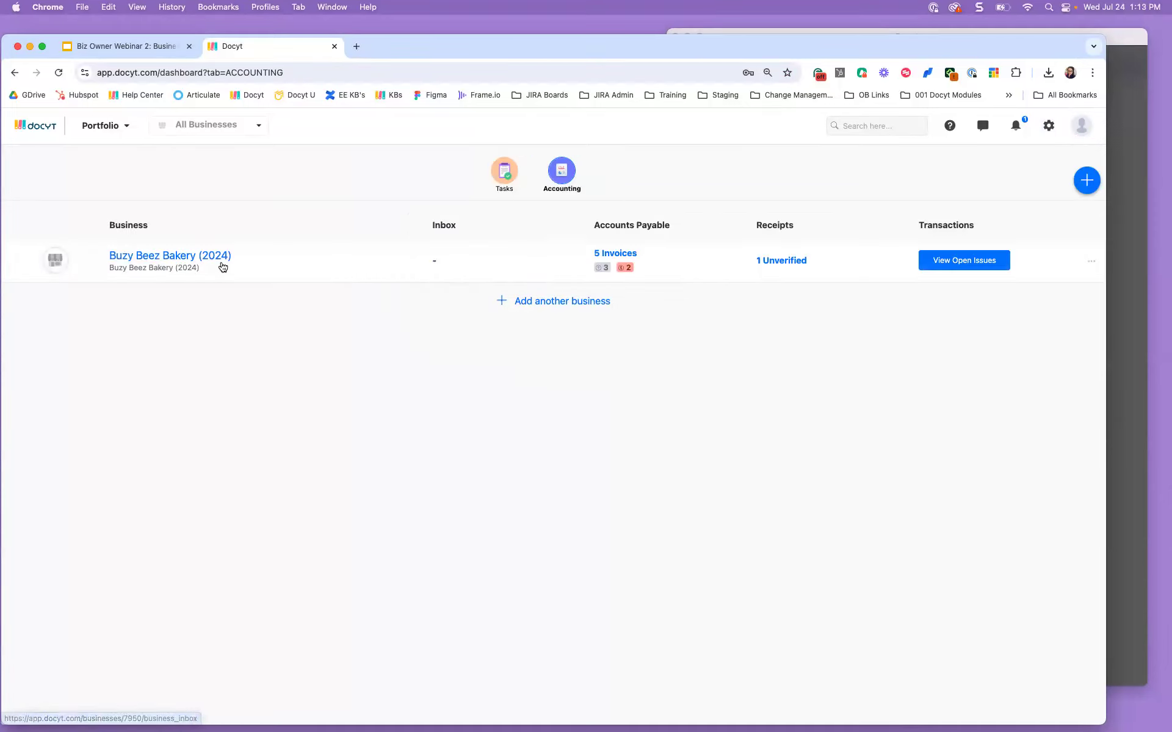
left_click(152, 267)
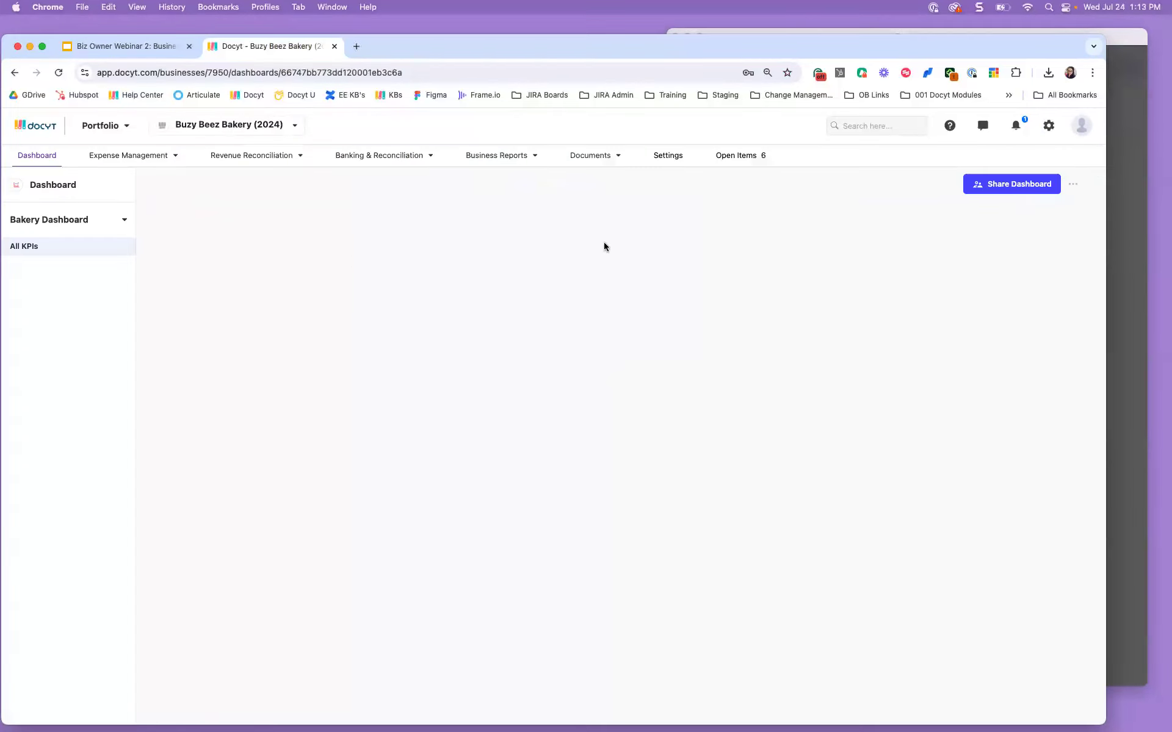
left_click(664, 153)
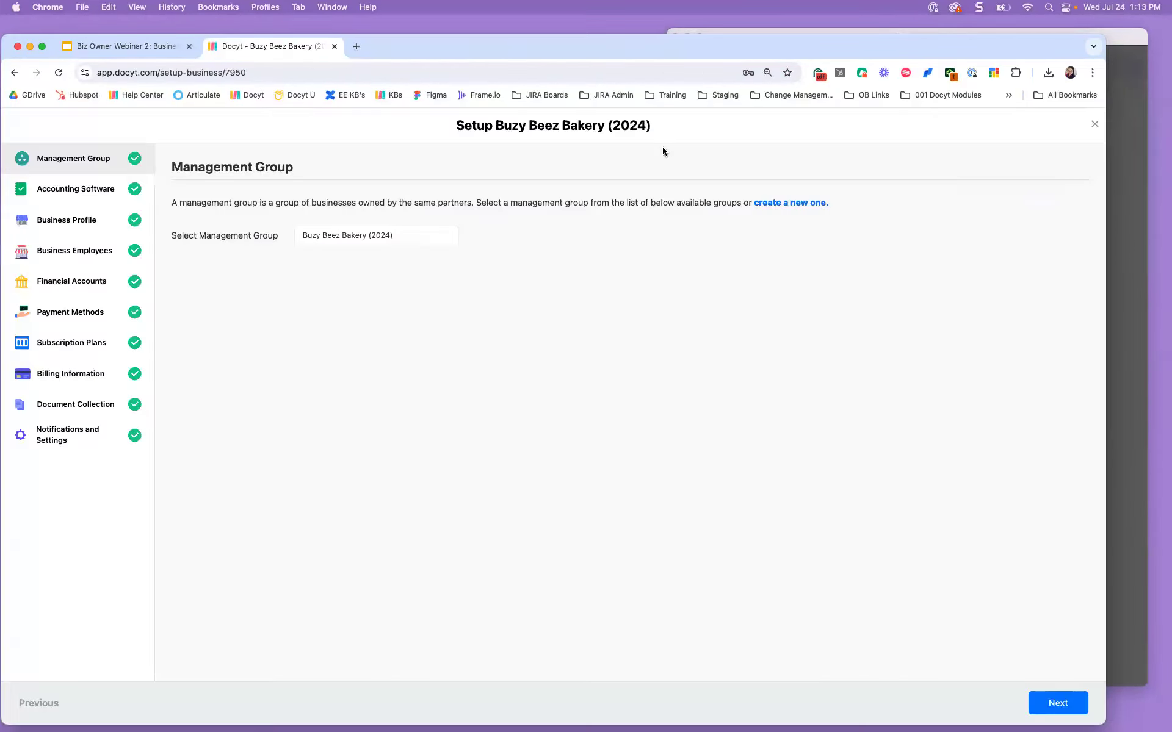
left_click(96, 252)
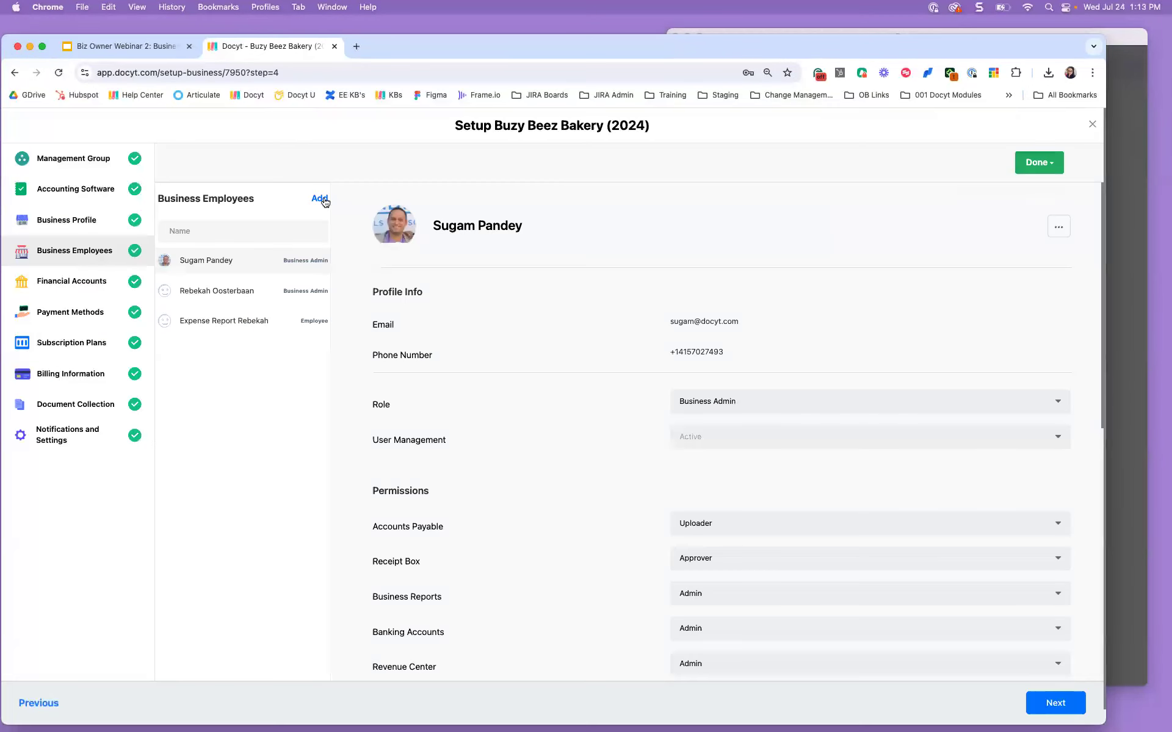
left_click(320, 199)
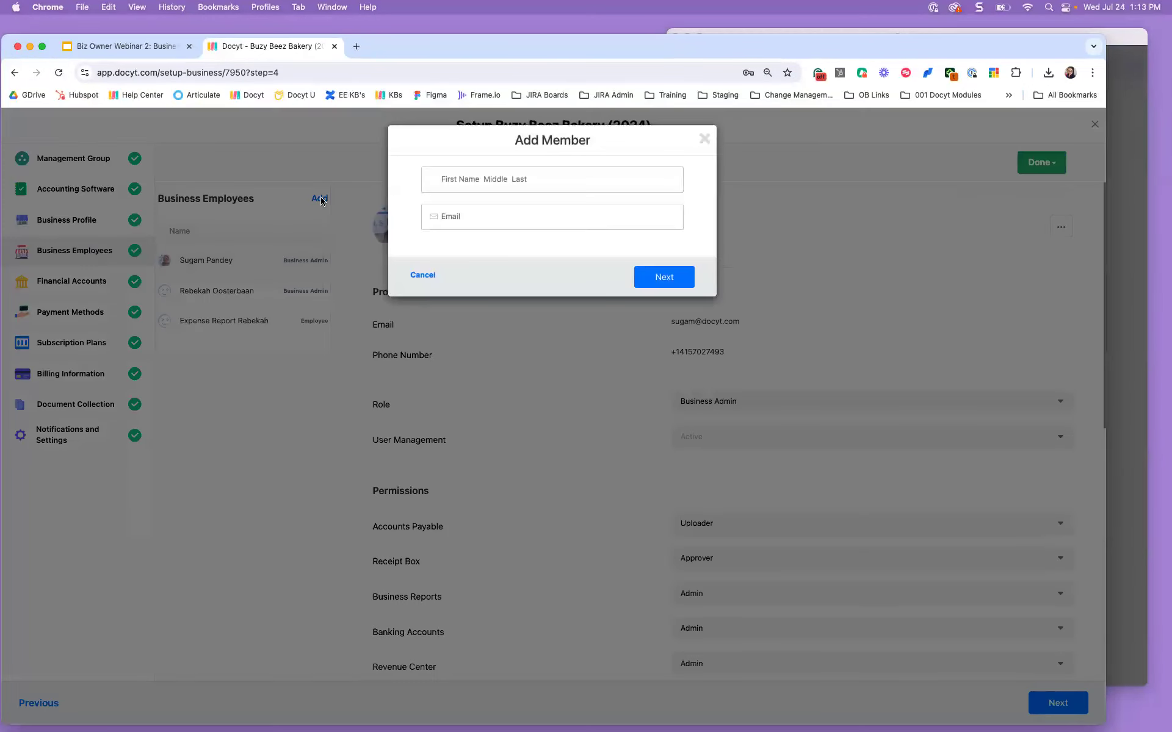
left_click(504, 177)
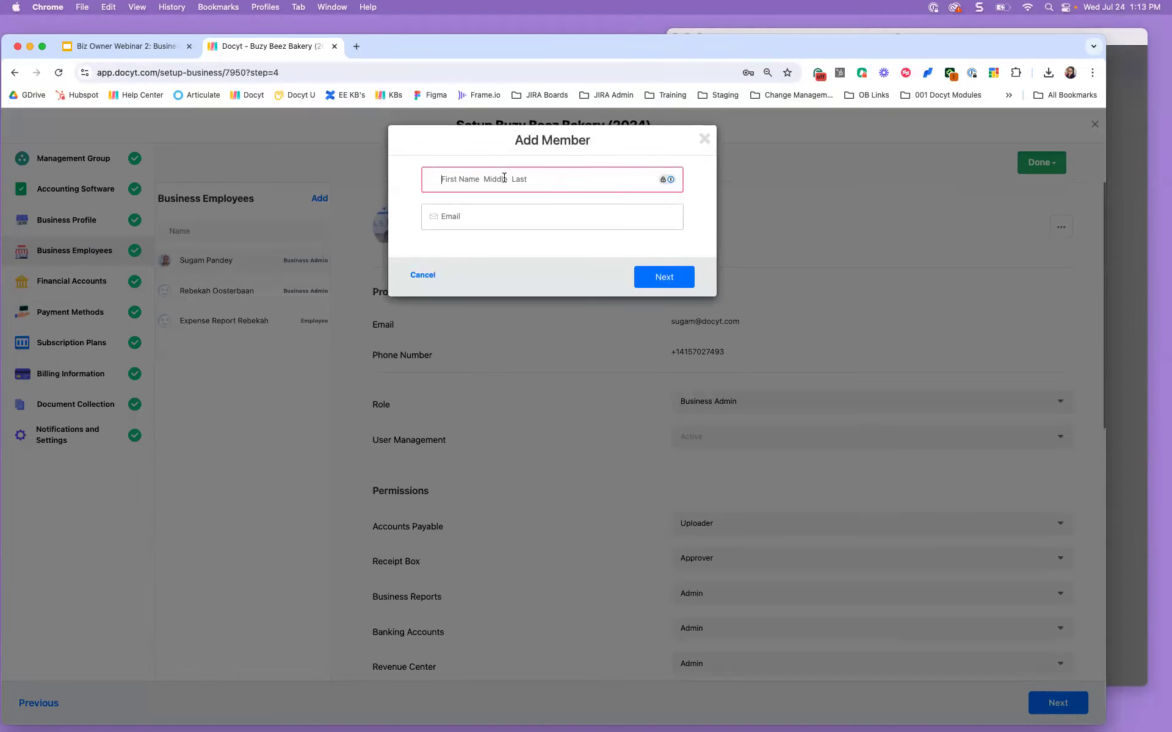
key("Tab")
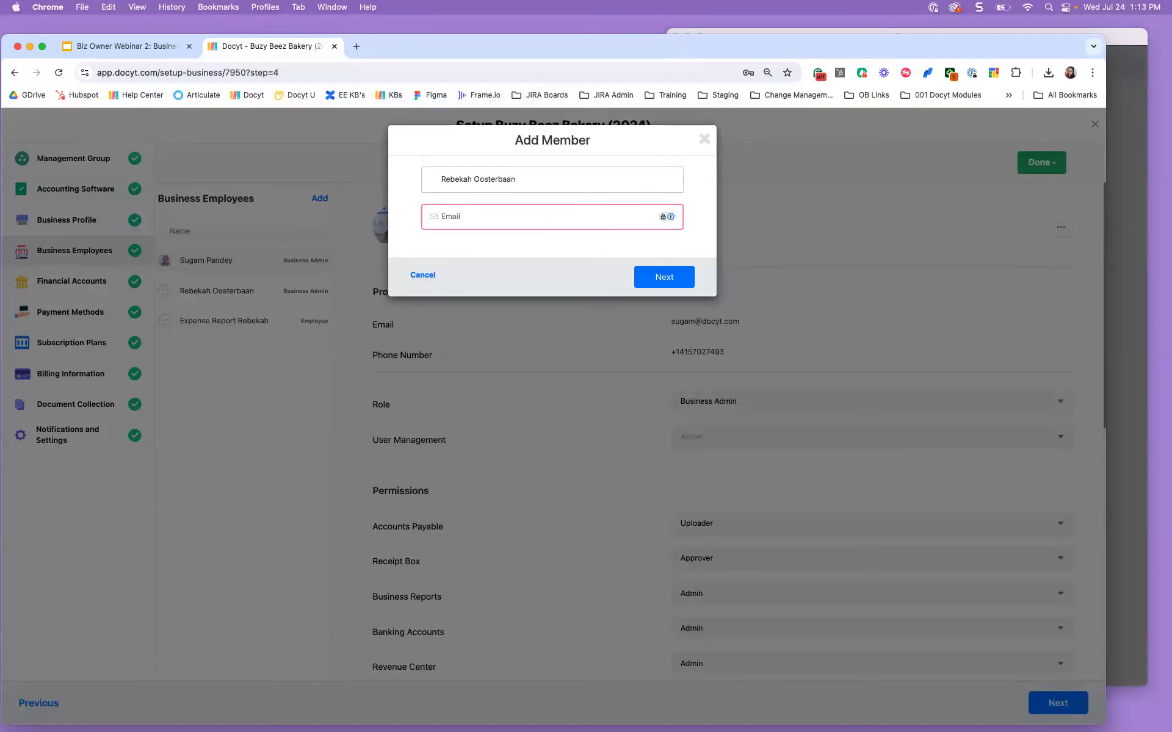
triple_click(547, 223)
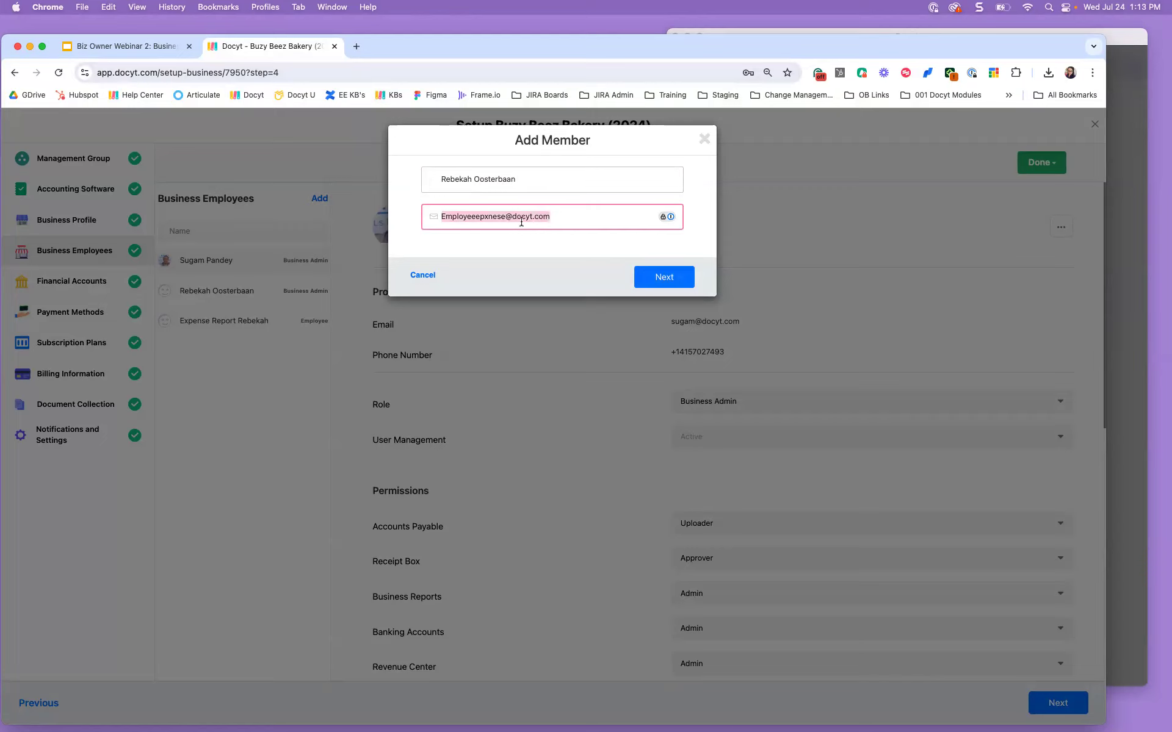
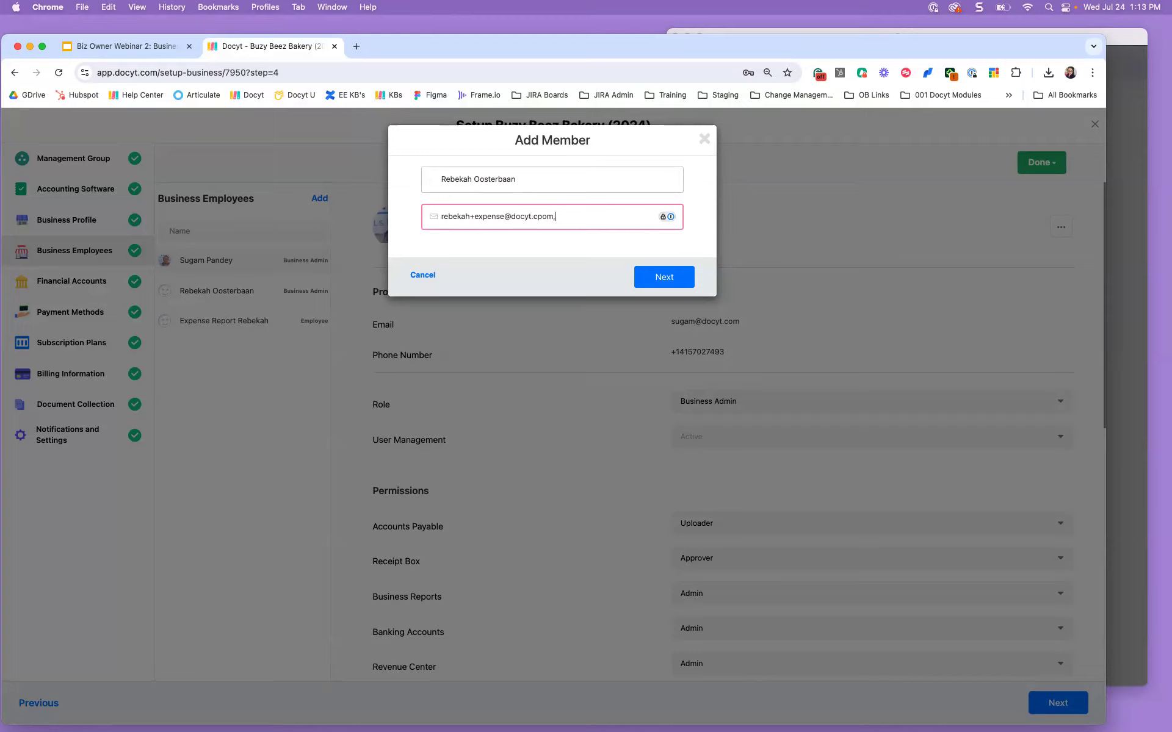
type("om")
left_click(648, 278)
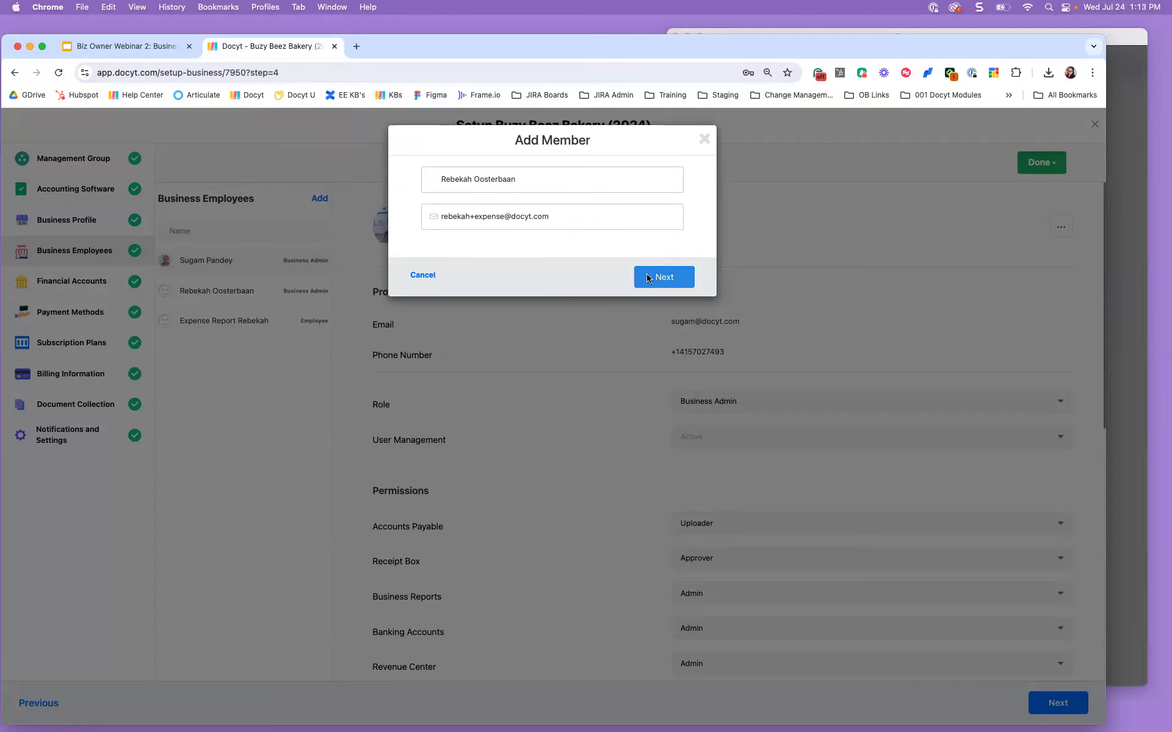
left_click(724, 175)
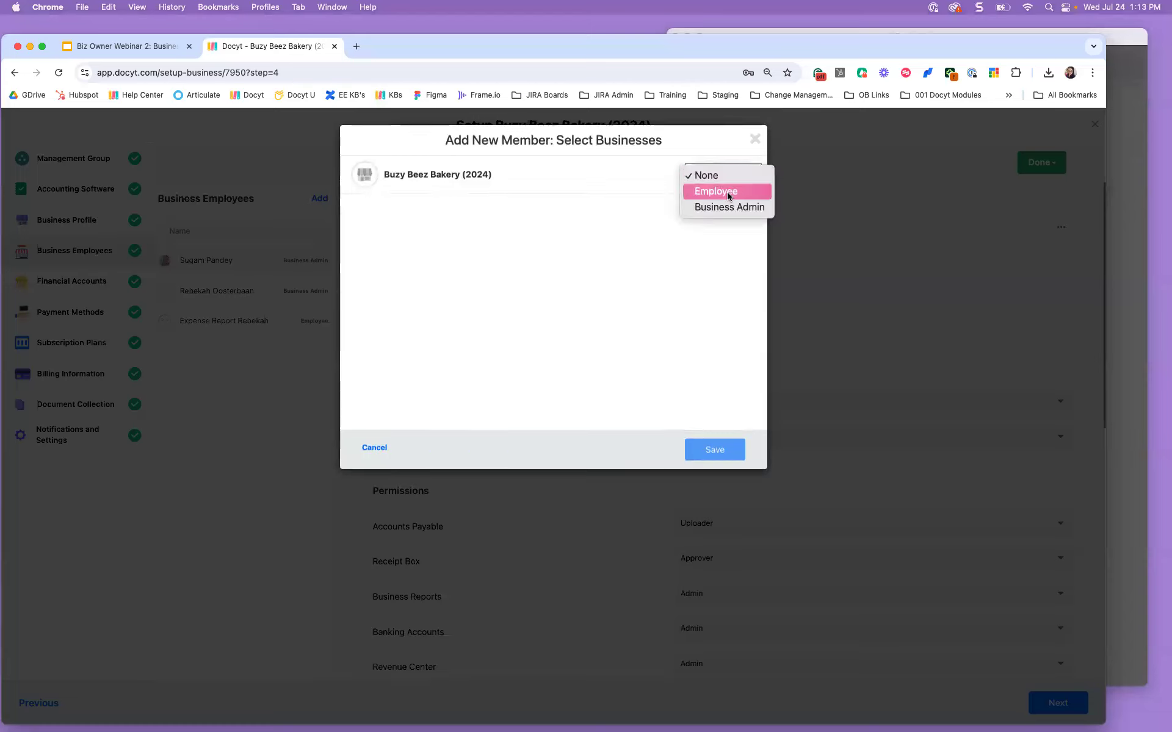
left_click(728, 194)
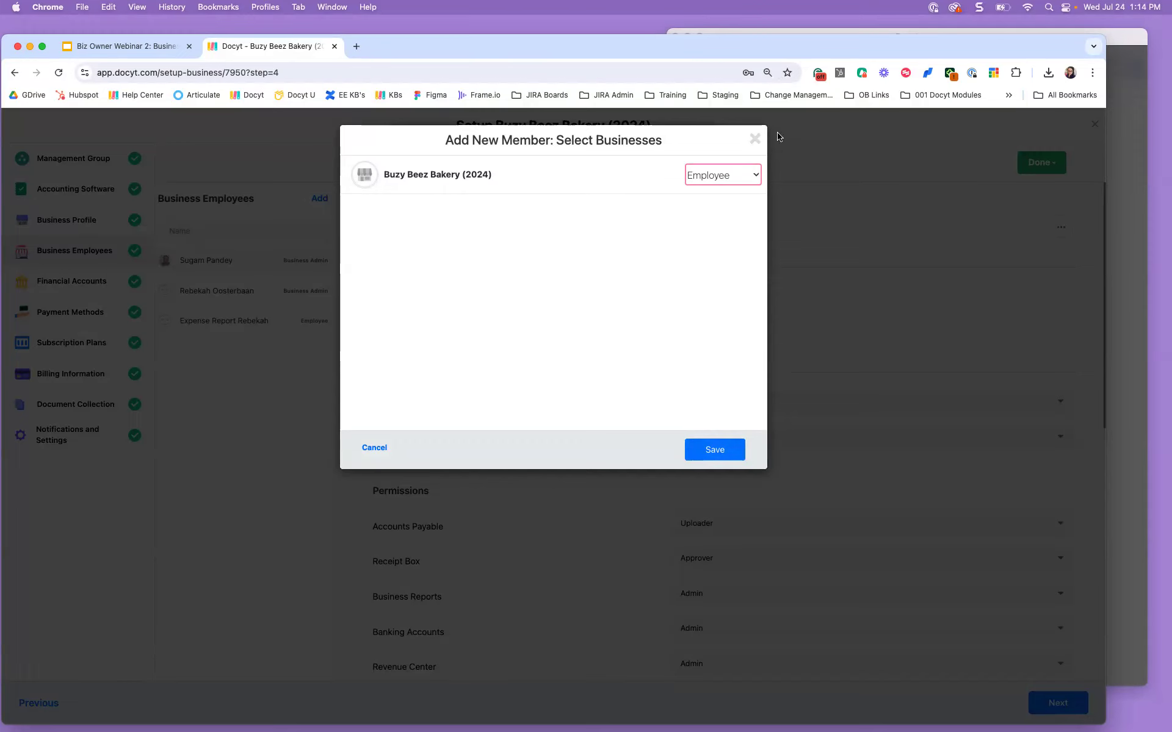
left_click(755, 140)
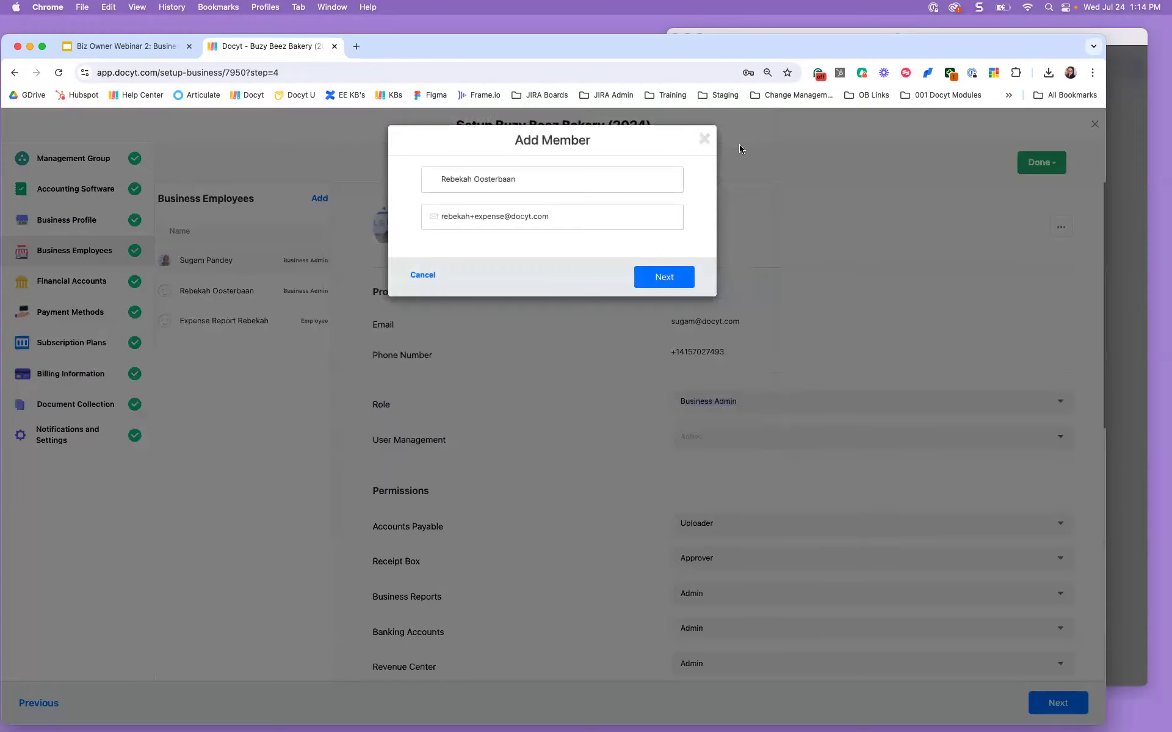
left_click(705, 139)
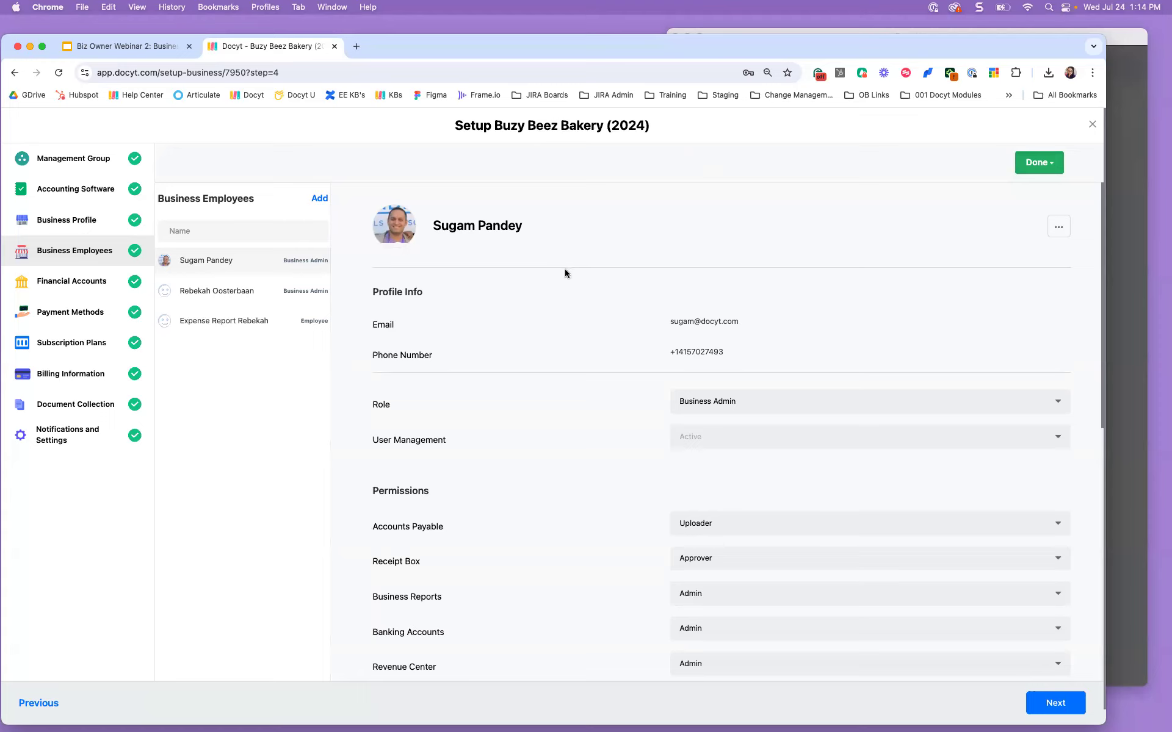
Step: Open the Employee-role member's profile, showing user management Not Active and all permissions None
left_click(242, 330)
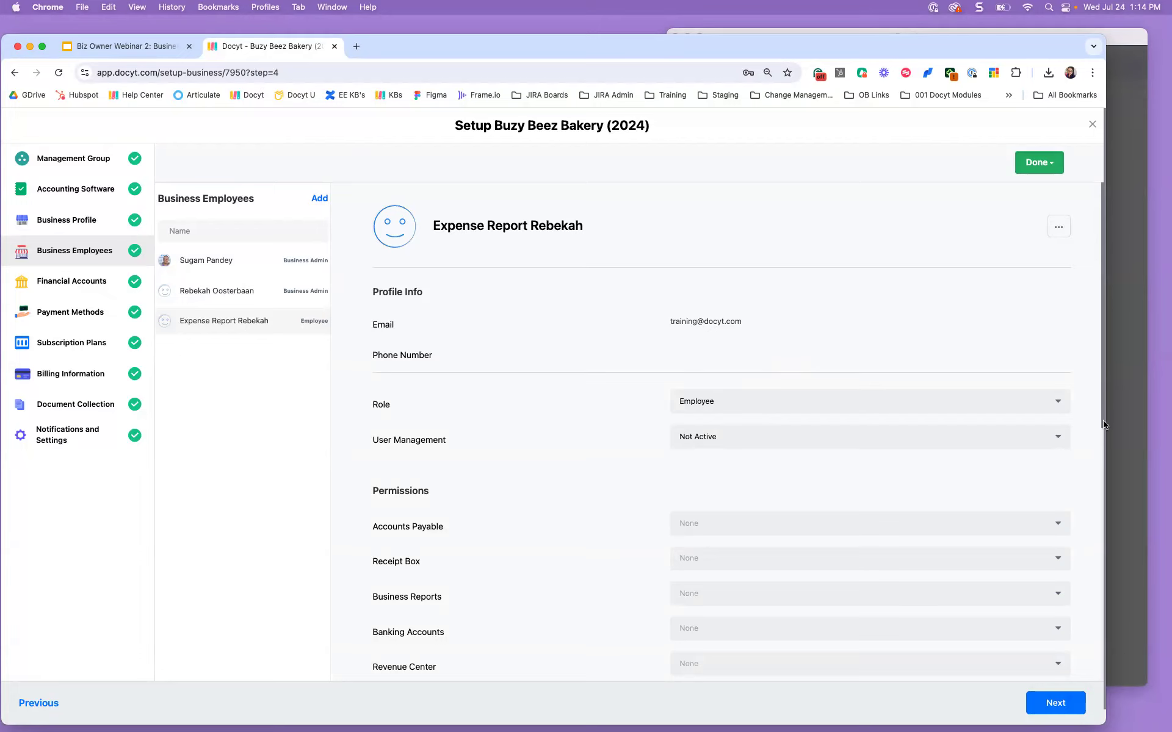
left_click_drag(1106, 425, 1105, 448)
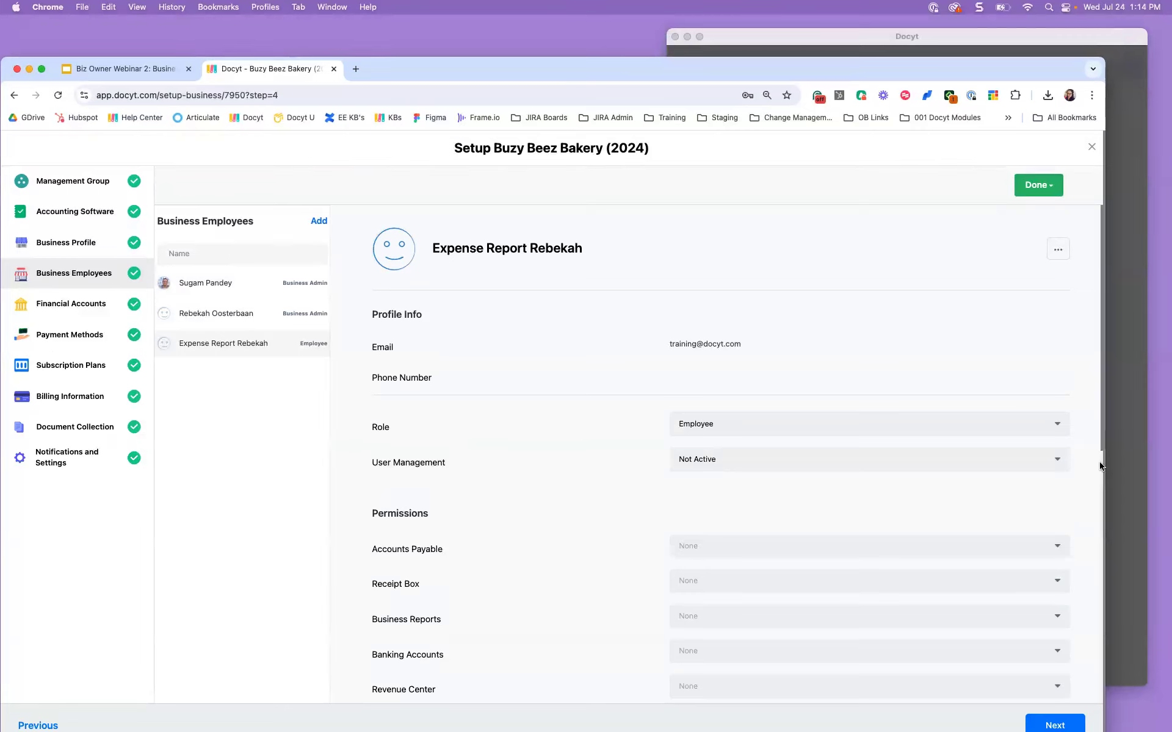
scroll(1101, 465, "down", 1)
scroll(1100, 465, "down", 1)
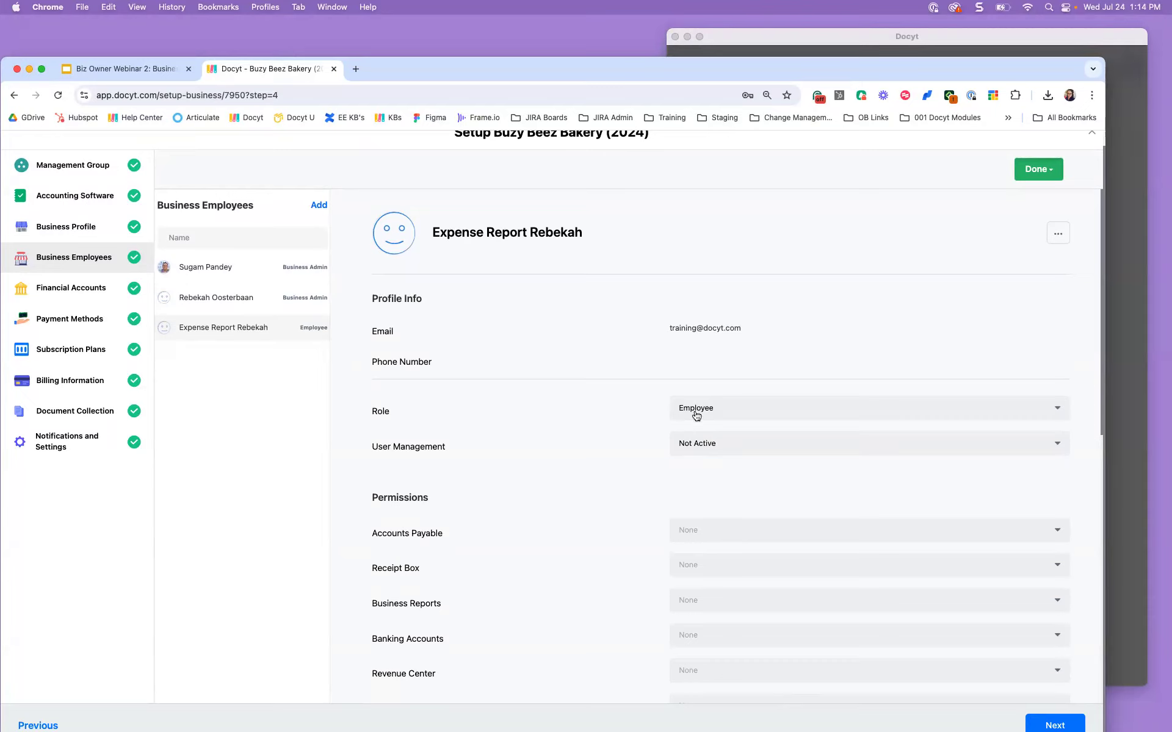
Step: Close setup and sign out of the admin account
left_click(1091, 137)
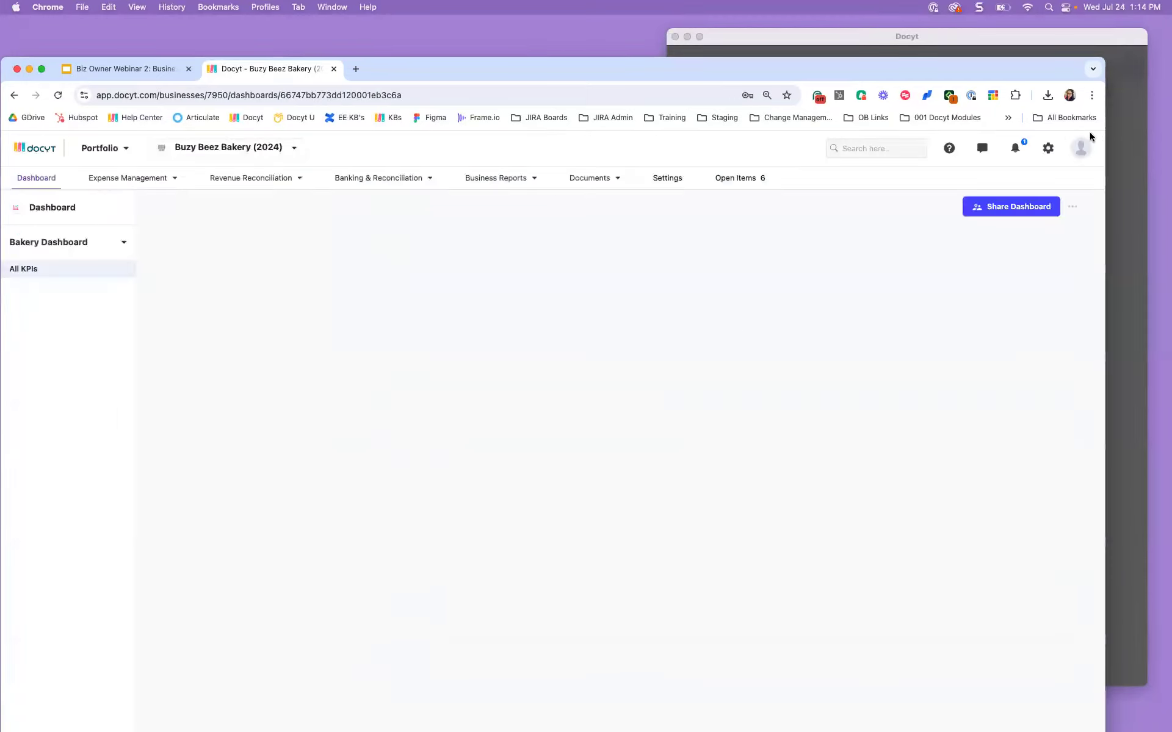
left_click(1076, 153)
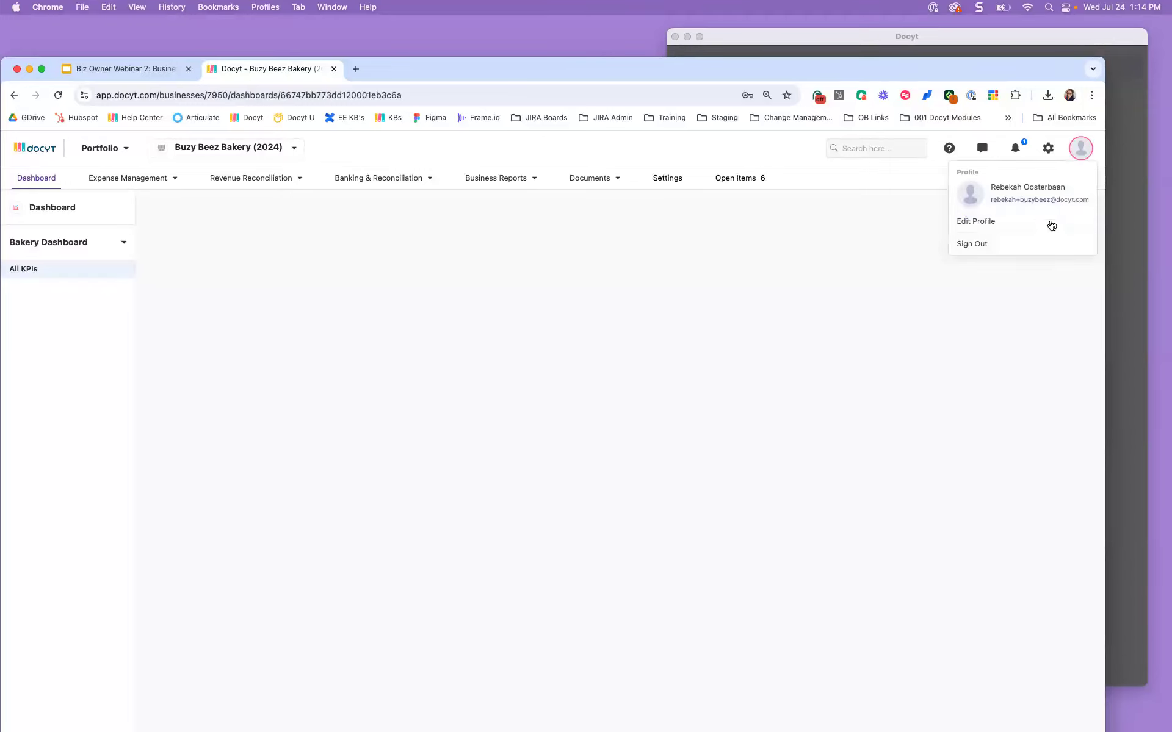
left_click(1023, 240)
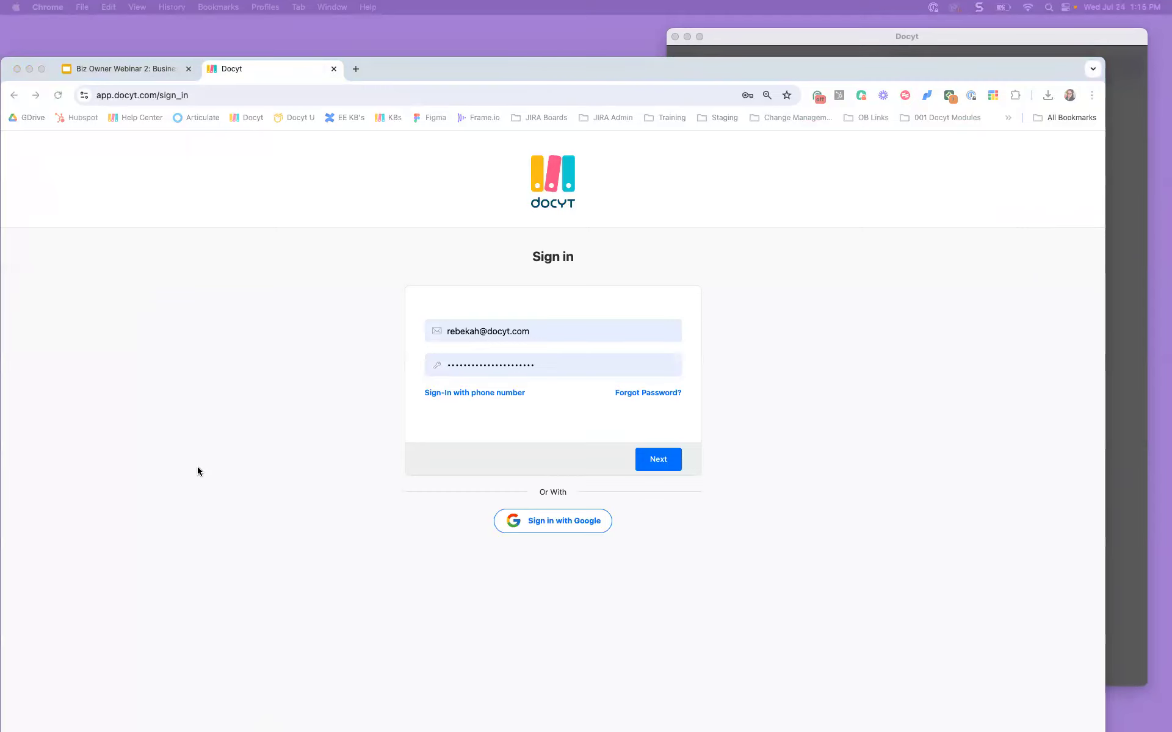
Step: Sign in with the employee training account's e-mail and password
triple_click(478, 329)
key("super+v")
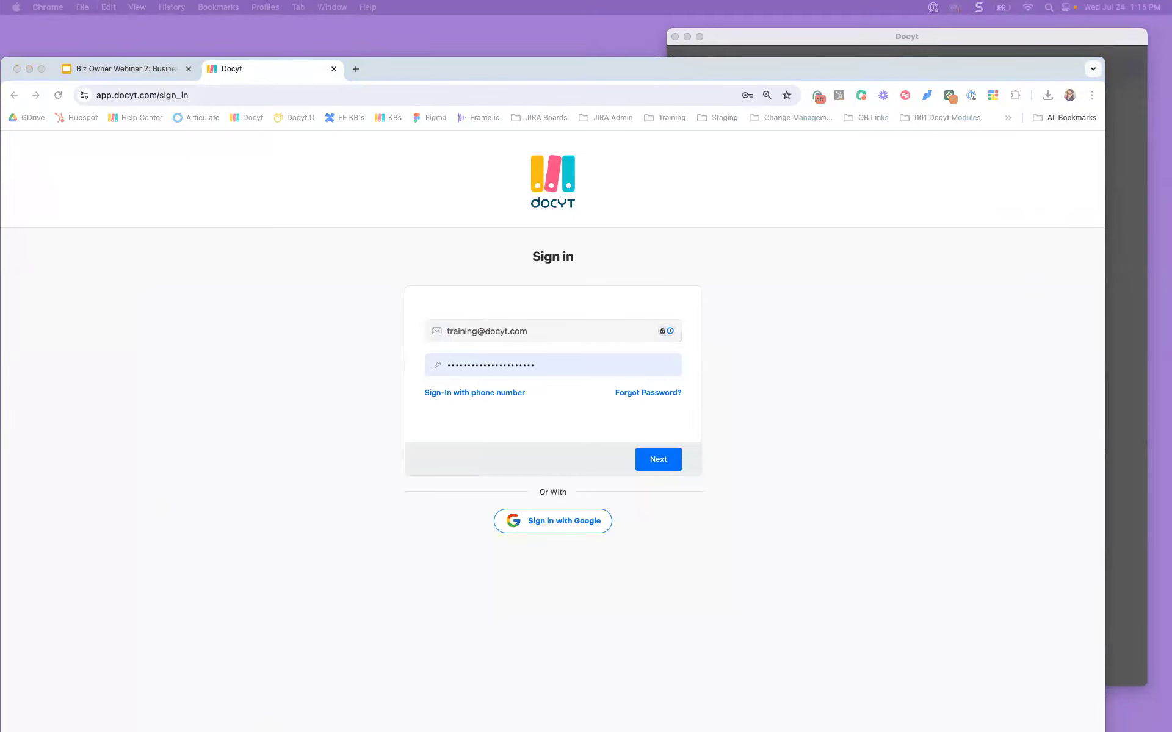
double_click(458, 372)
key("super+v")
left_click(658, 458)
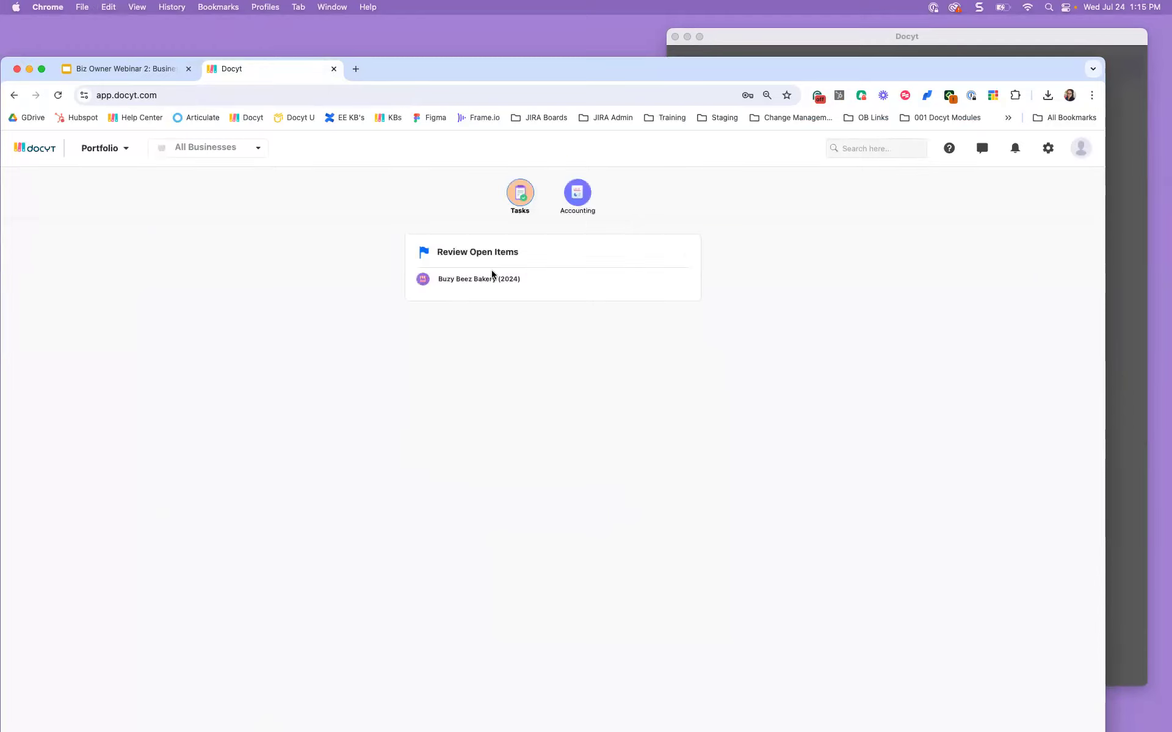
Step: Open Buzy Beez Bakery (2024)'s Expense Reports page and its Settings with personal info
left_click(584, 213)
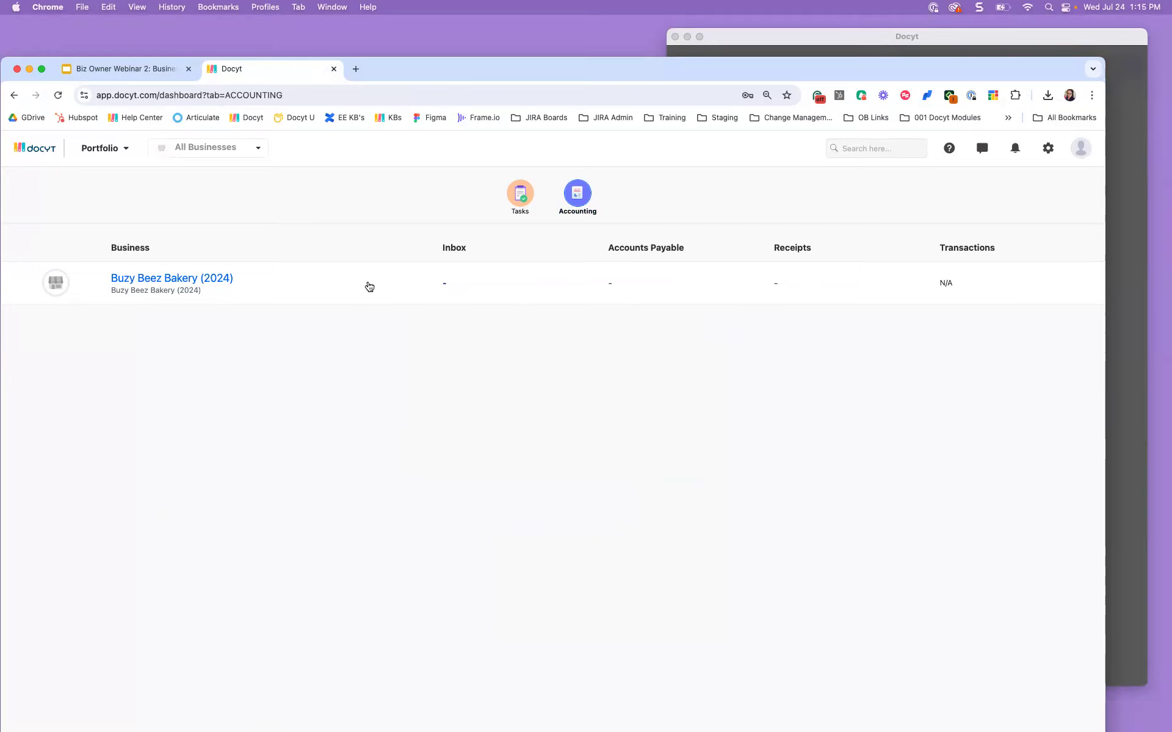
left_click(189, 279)
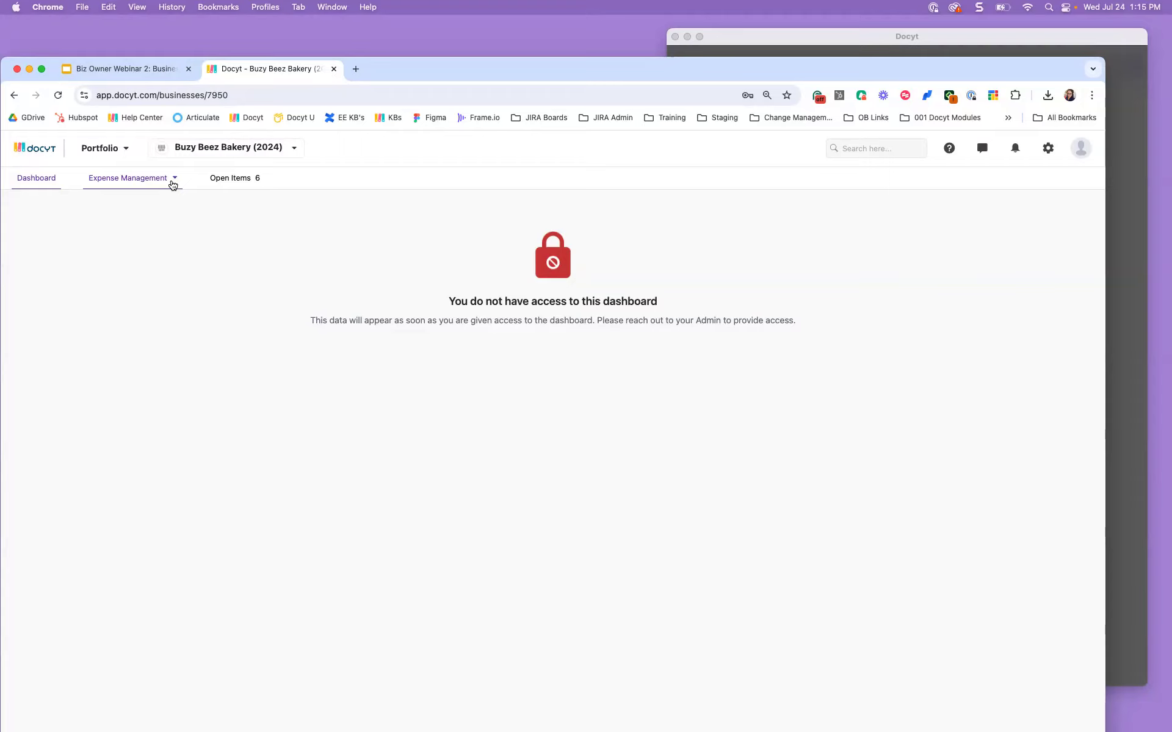
left_click(173, 184)
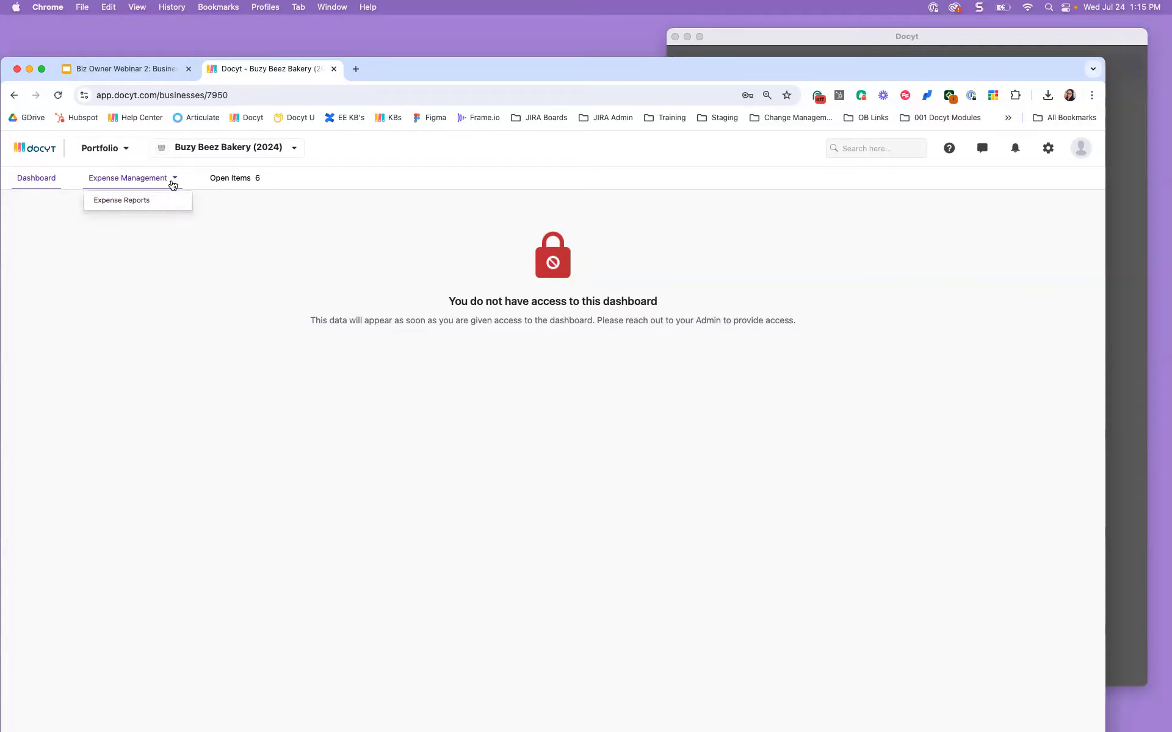
left_click(174, 200)
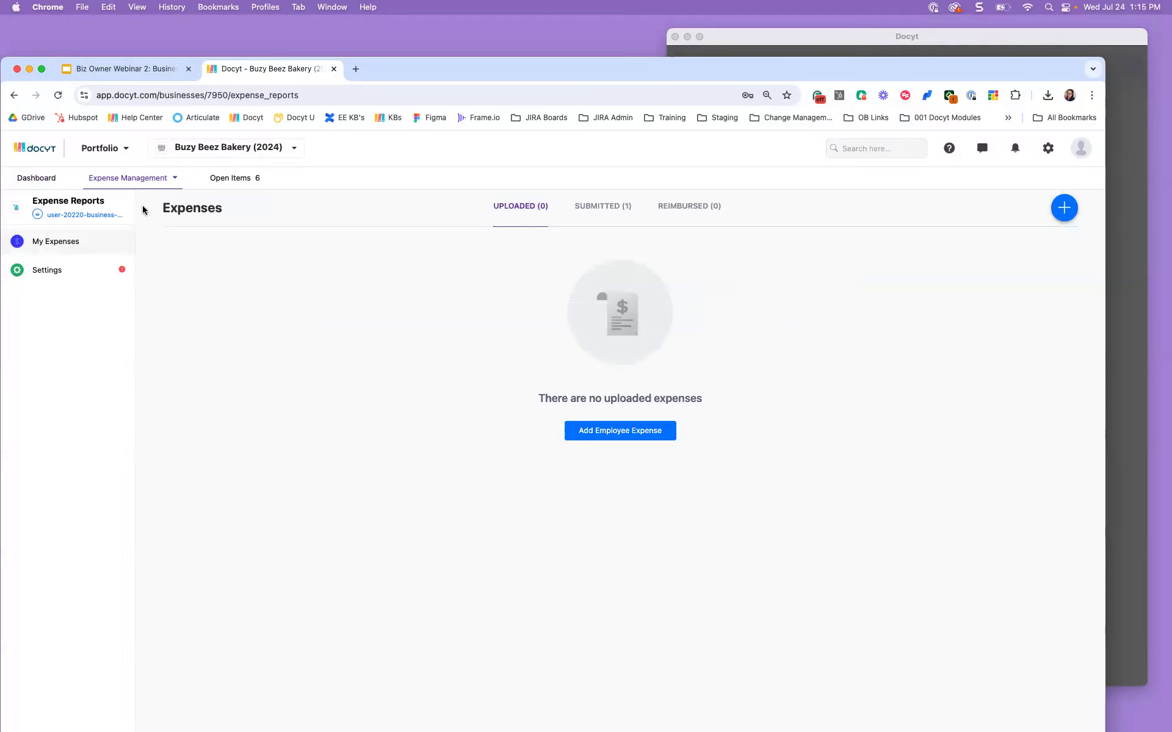
left_click(110, 270)
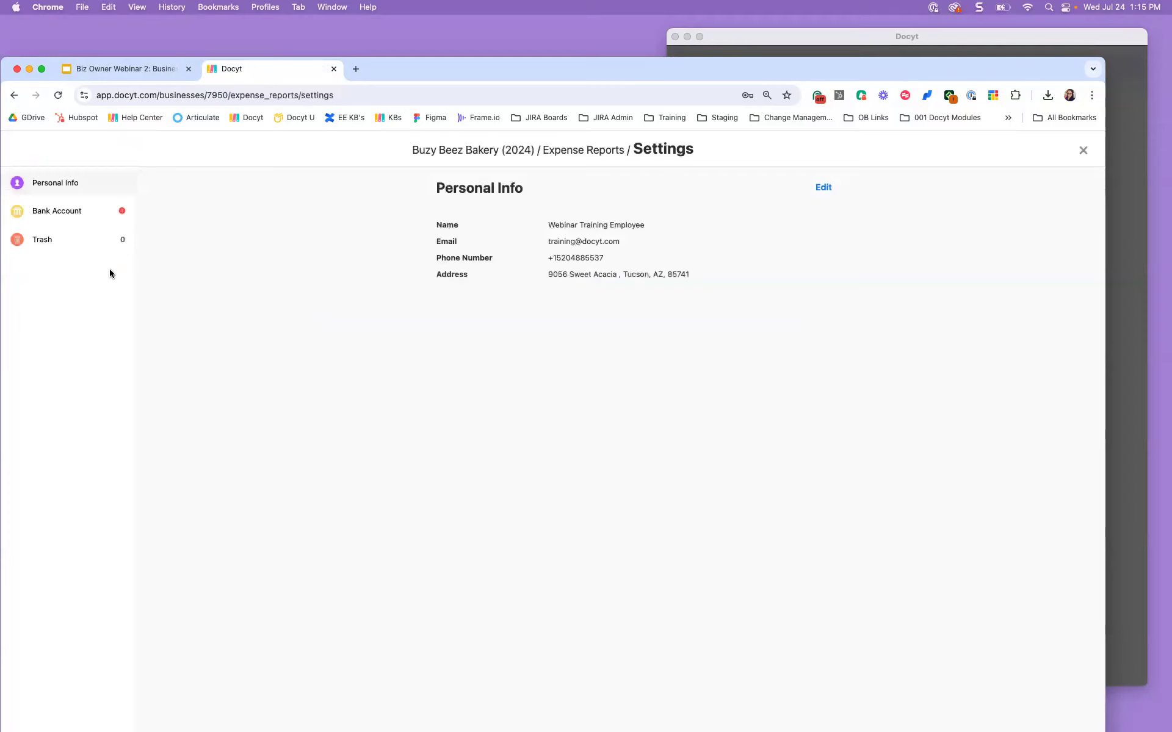
Step: Review the Bank Account settings, then close Settings back to the Expenses list
left_click(101, 222)
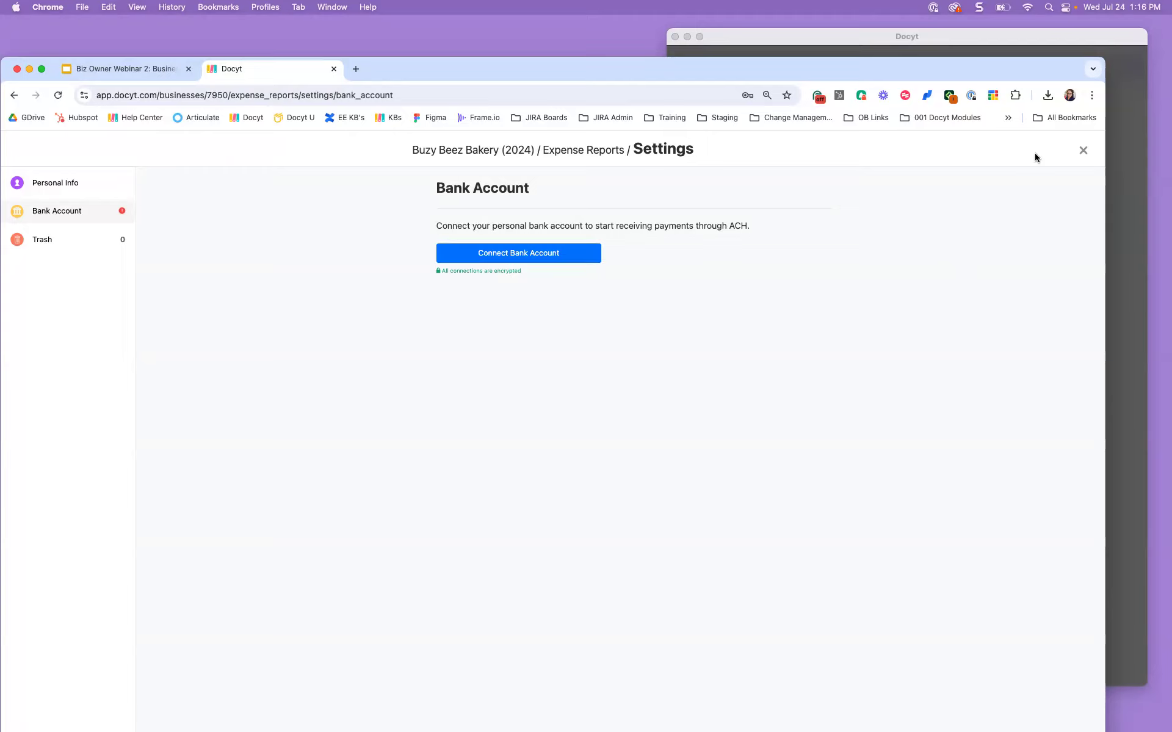
left_click(1081, 152)
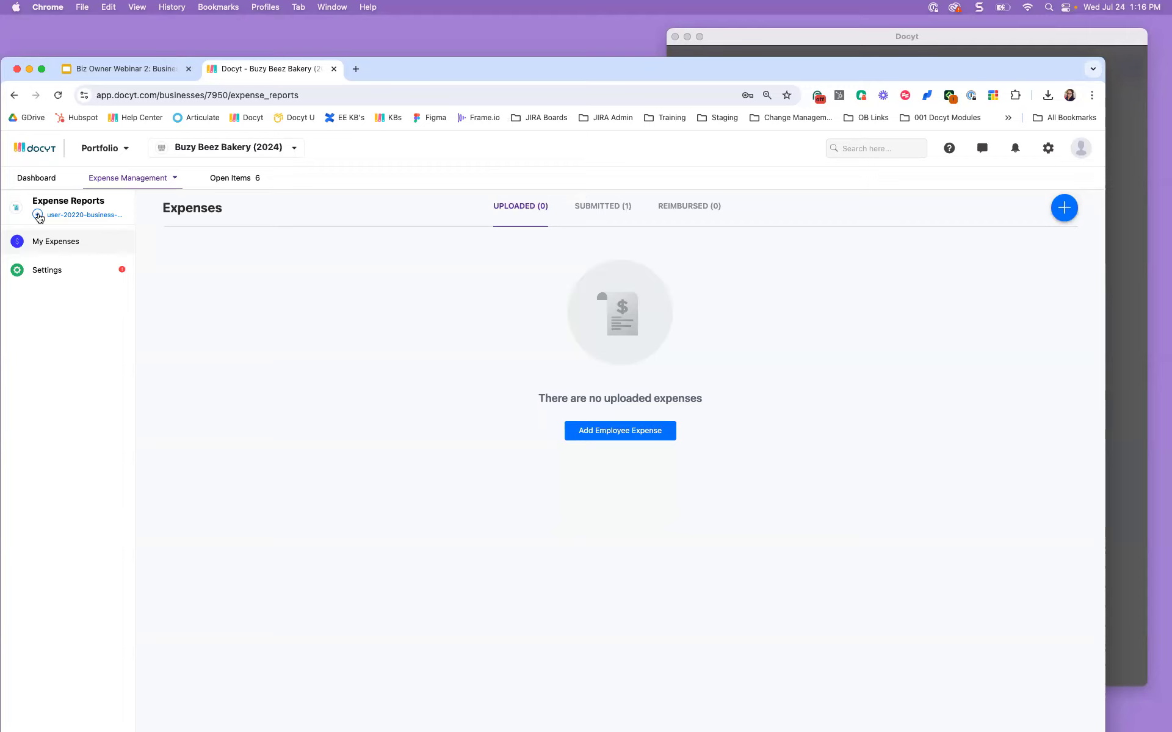
left_click(38, 215)
left_click(591, 214)
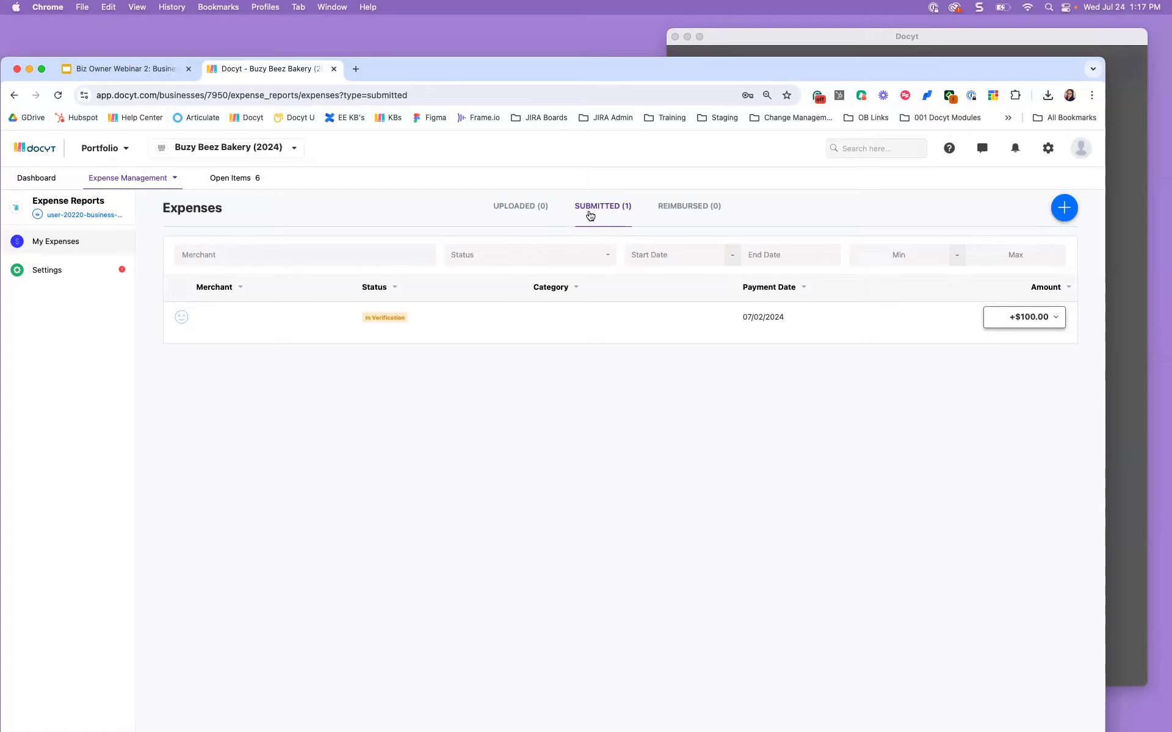
left_click(677, 207)
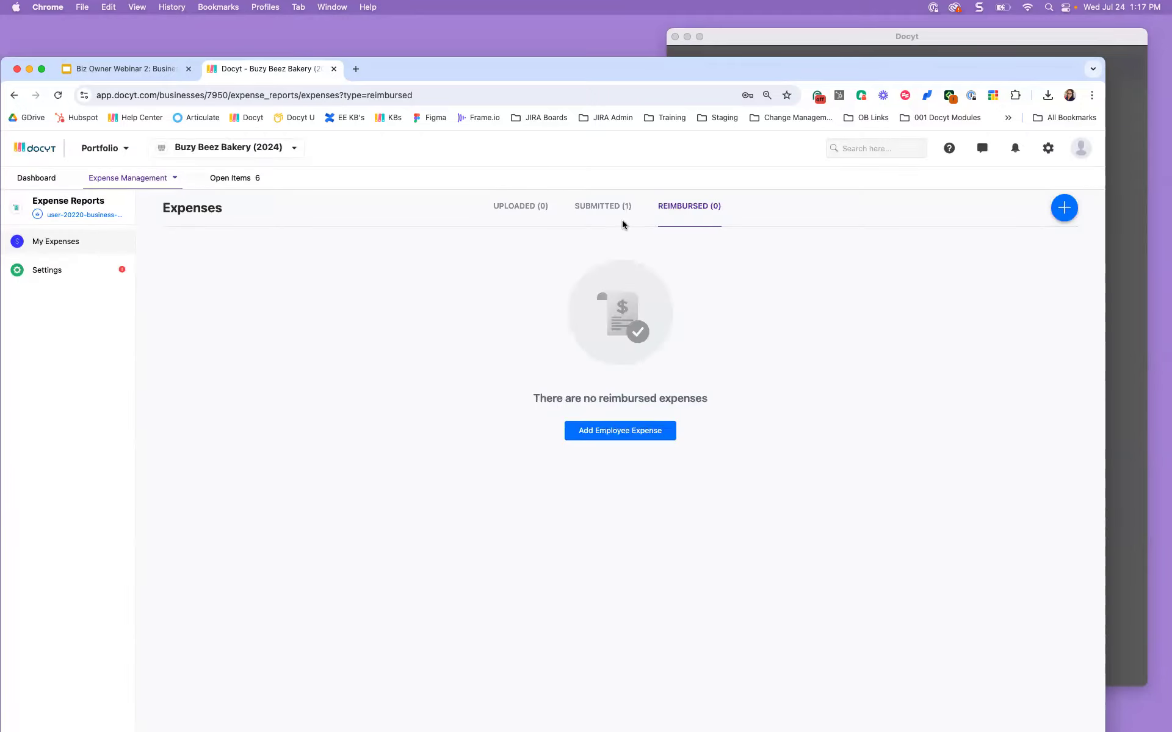
left_click(503, 217)
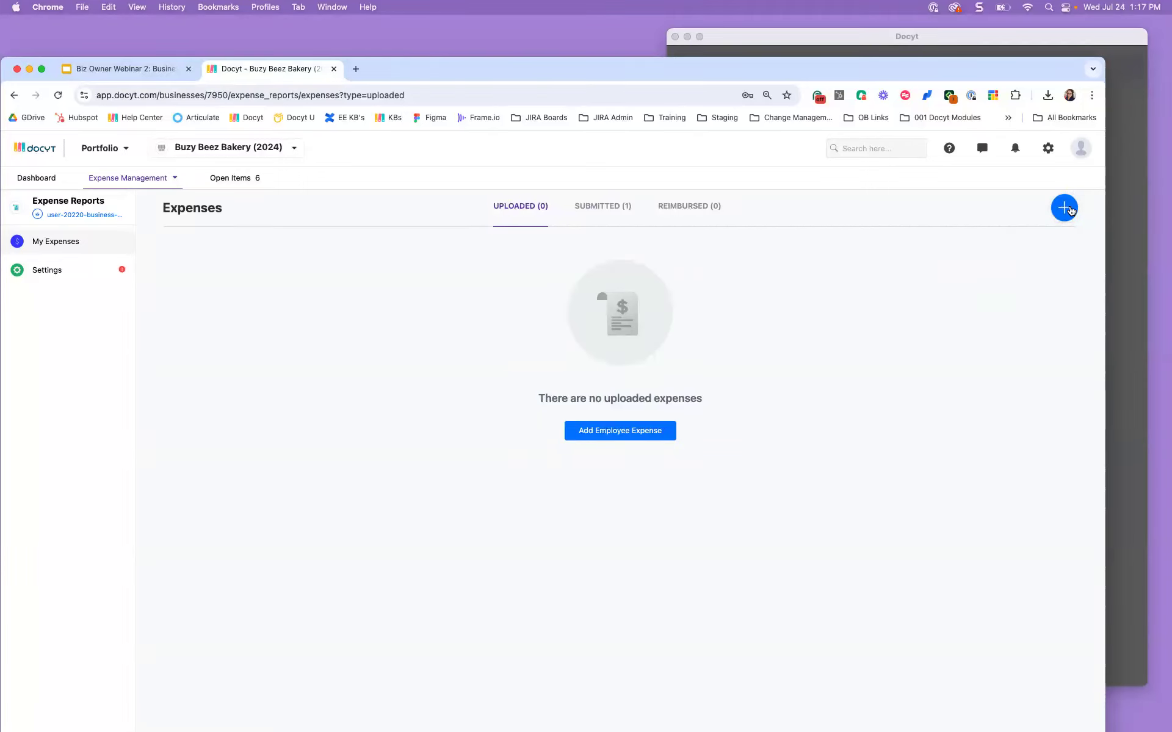
Step: Add a $99.95 employee expense paid 07/10/2024 with note 'Admin Fee' and save it
left_click(1065, 209)
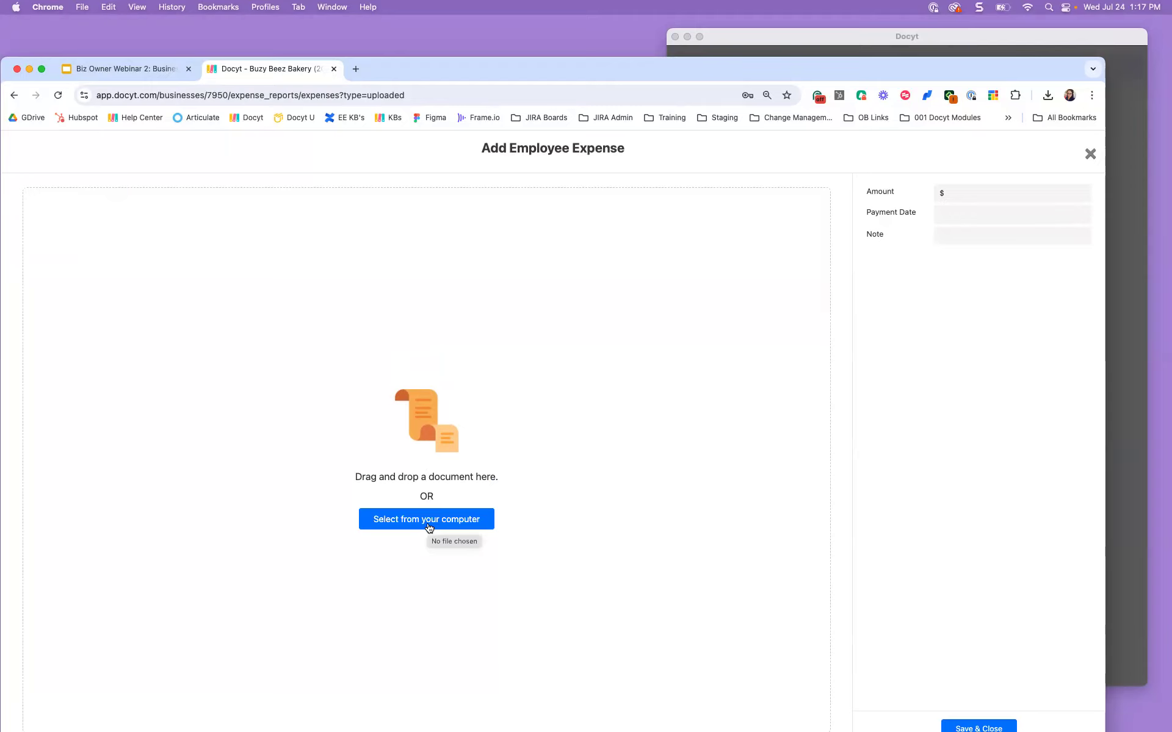
left_click(990, 196)
type("99.95")
left_click(961, 215)
left_click(993, 282)
left_click(975, 236)
type("Admin Fee")
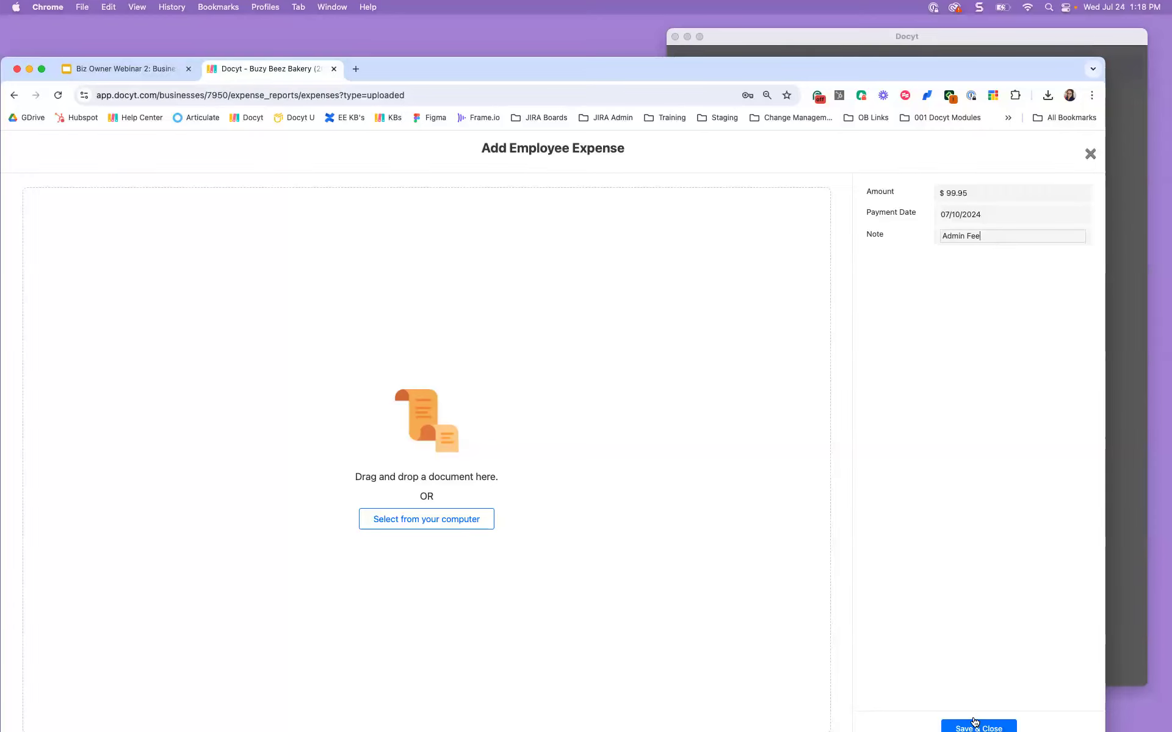
left_click(975, 724)
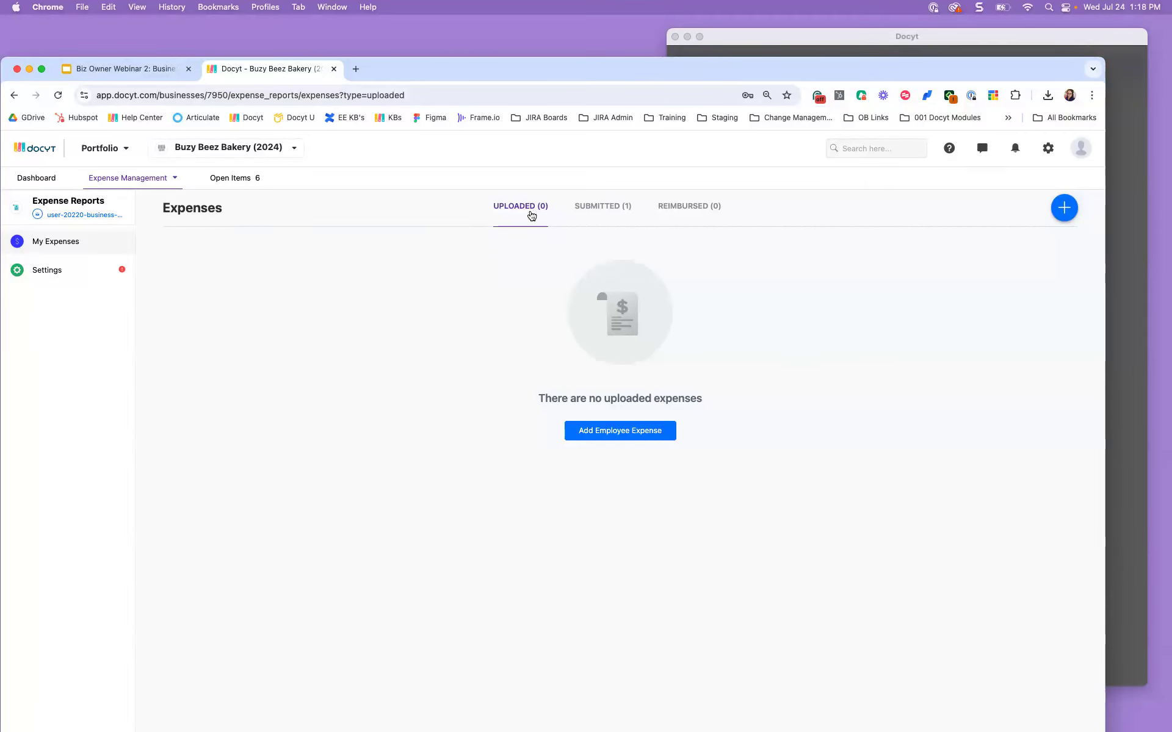
Step: Submit the uploaded $99.95 Admin Fee expense for verification
left_click(57, 95)
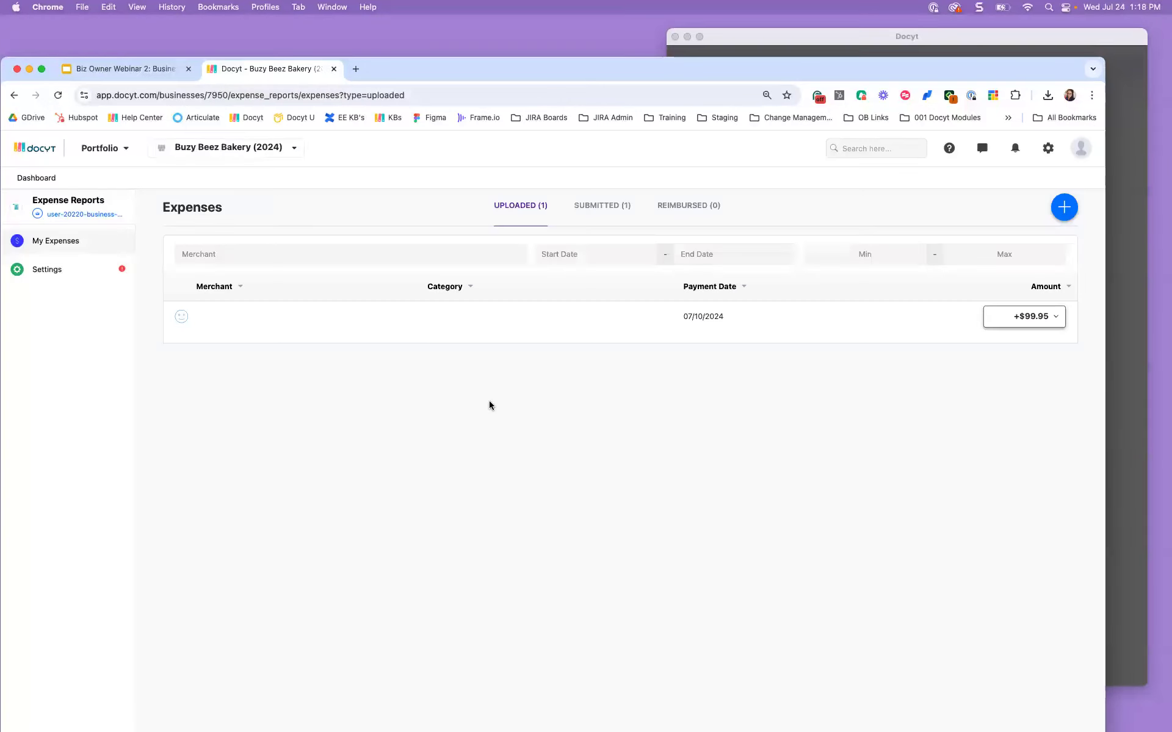
left_click(236, 327)
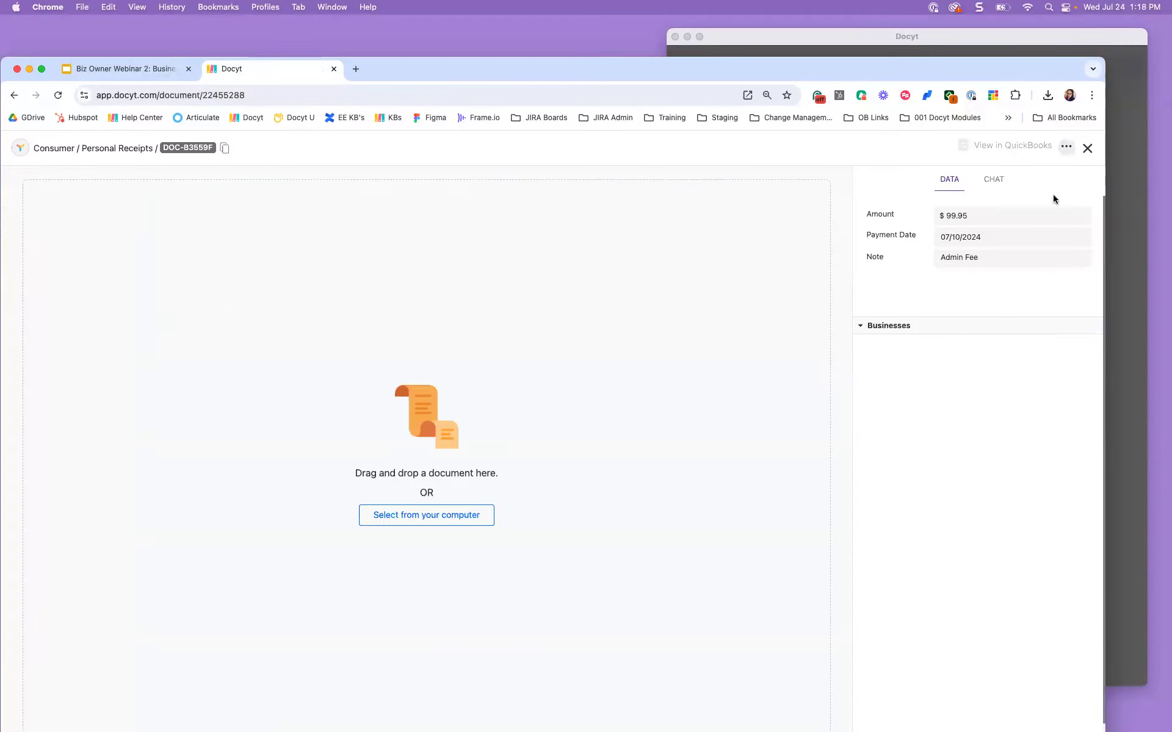
left_click(1066, 147)
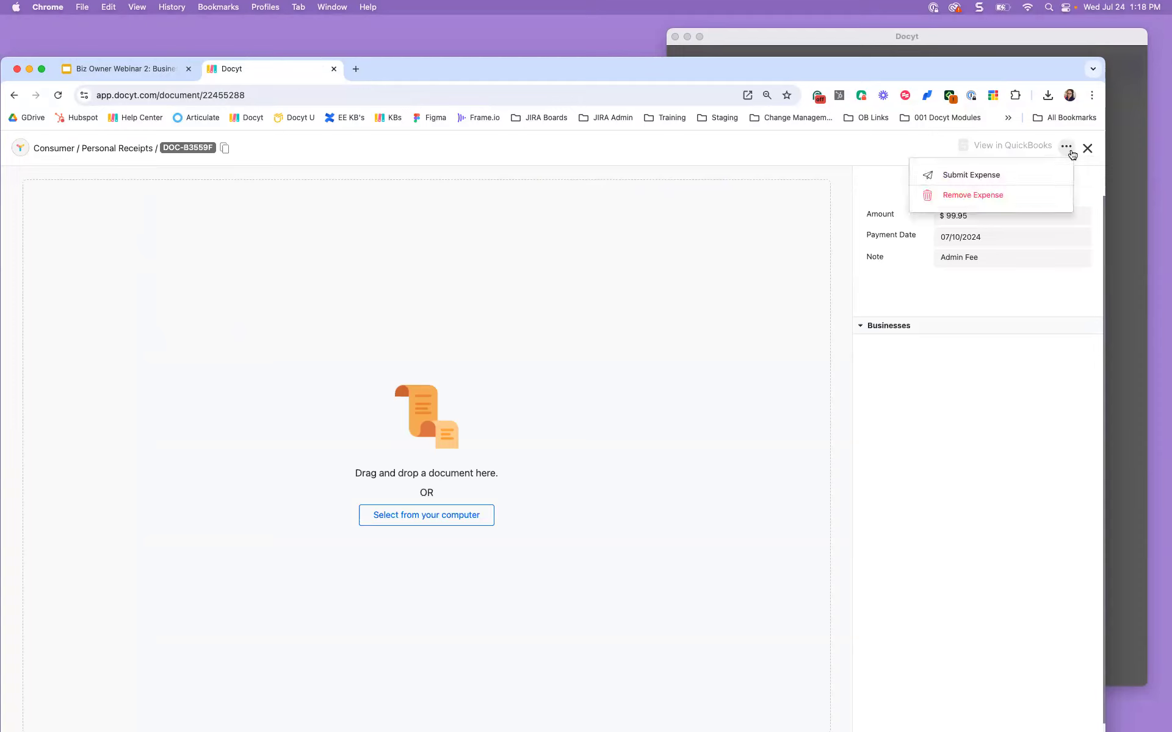
left_click(976, 177)
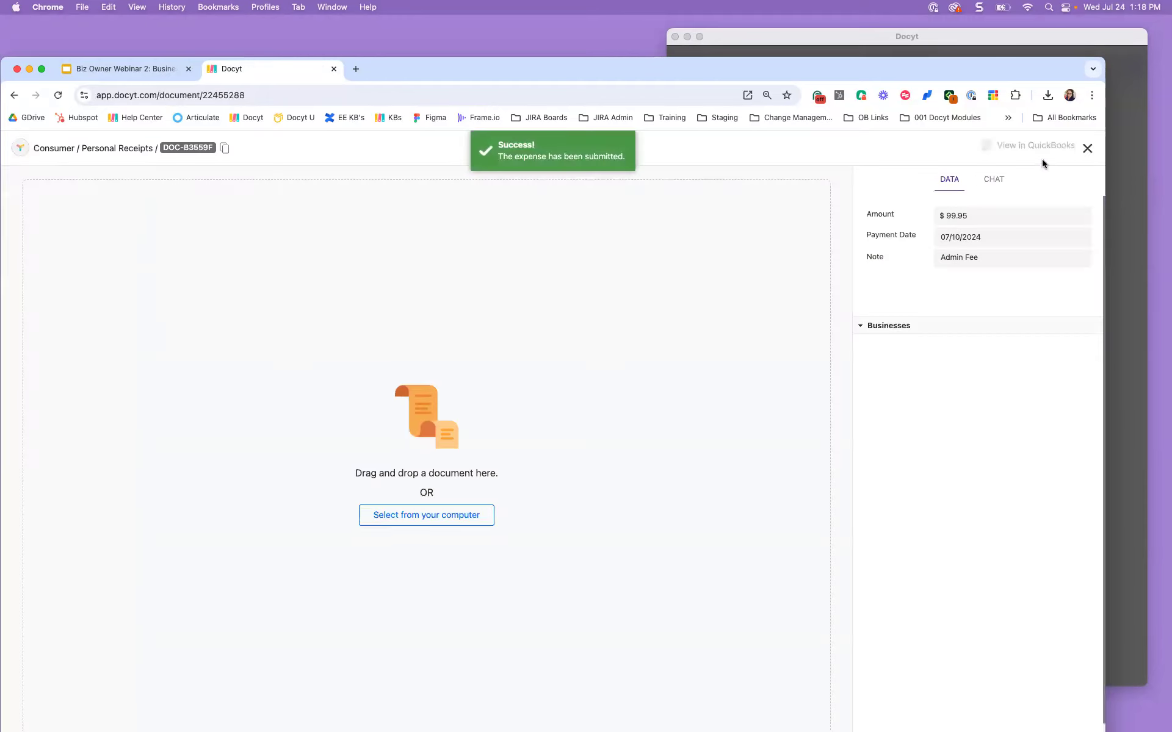
Step: Confirm it under Submitted, then sign out of the employee account
left_click(1088, 148)
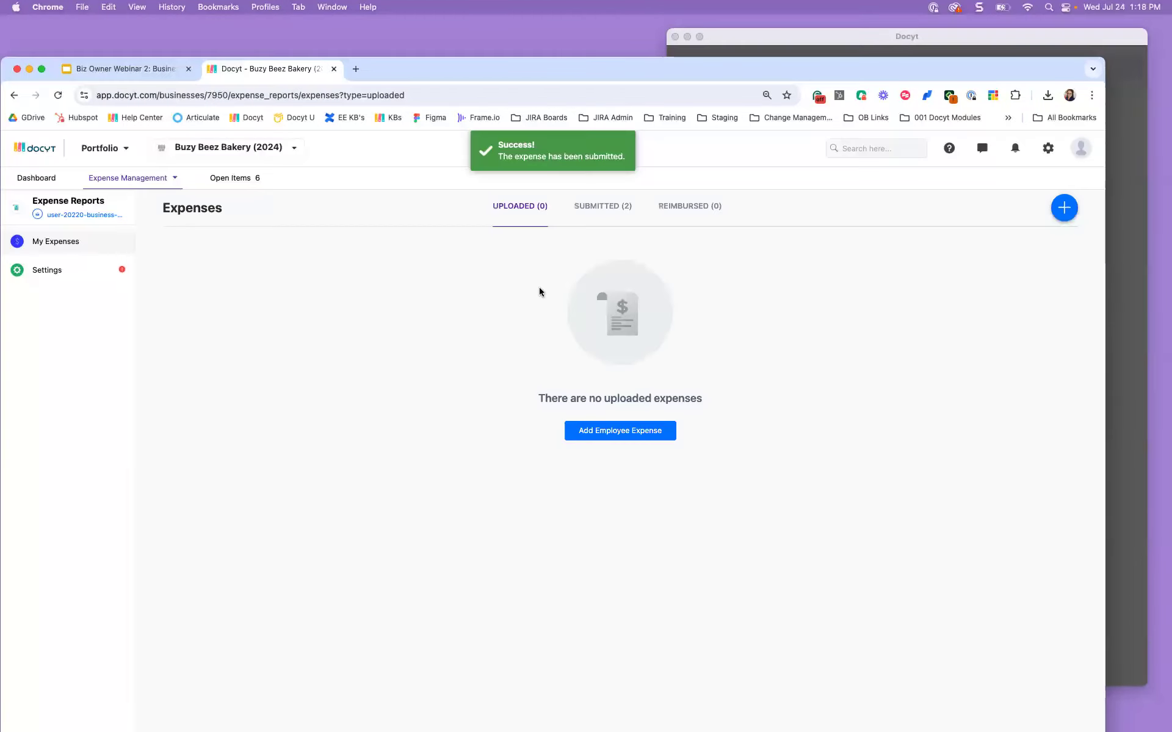
left_click(599, 208)
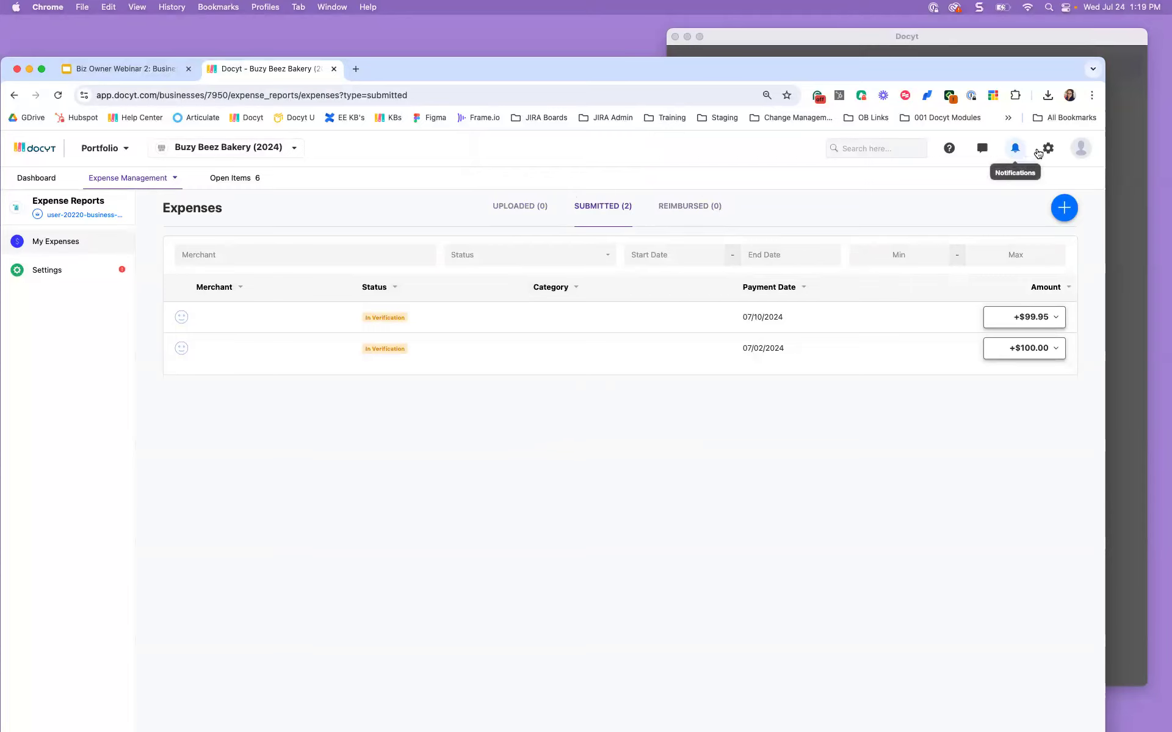
left_click(1070, 152)
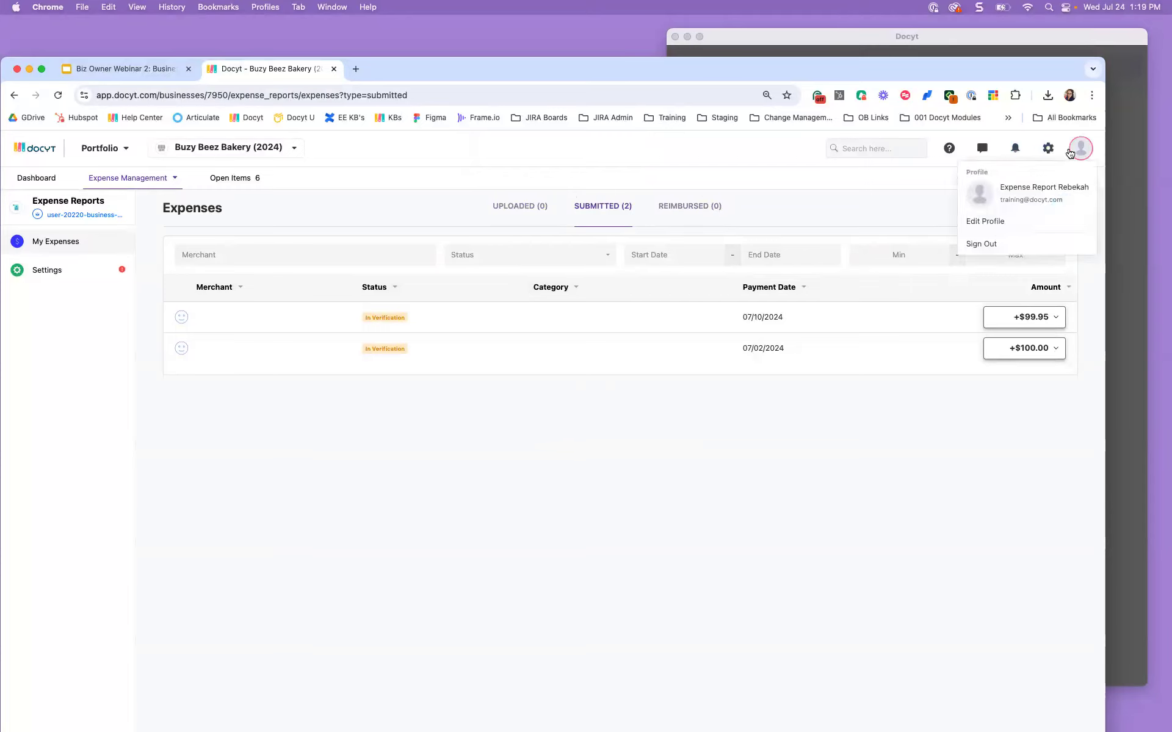
left_click(1045, 254)
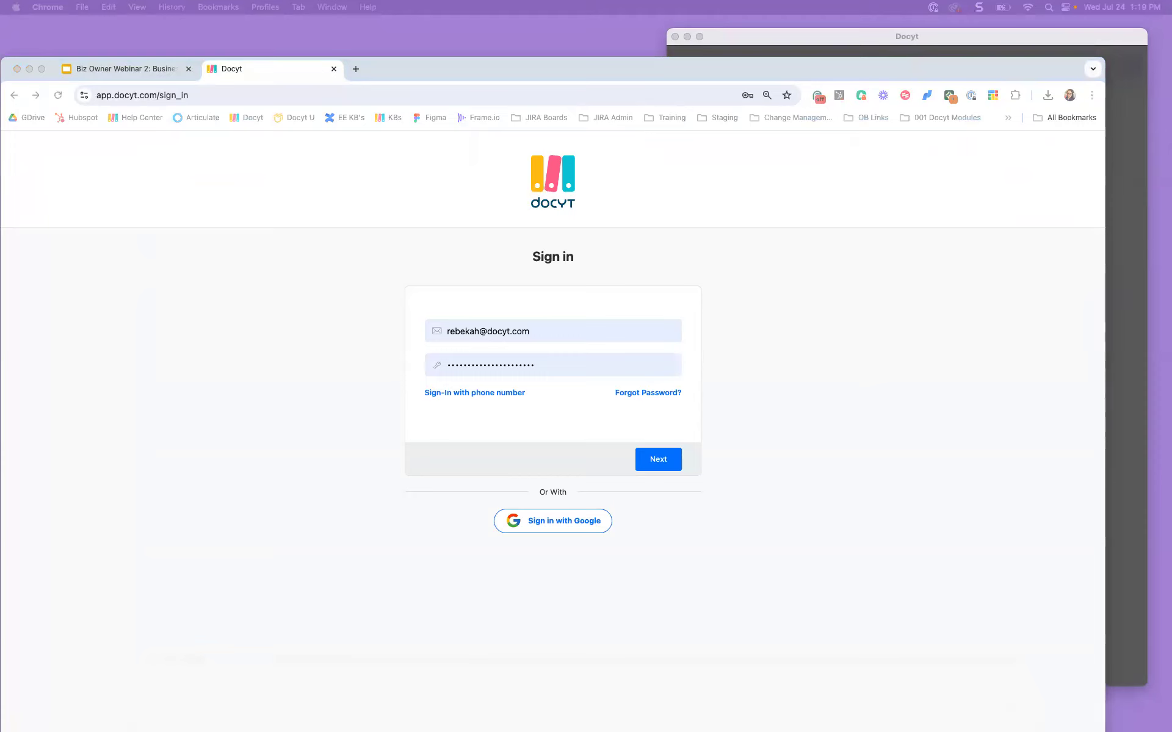
Step: Sign in with the business owner's email and password, then view the Accounting overview
triple_click(475, 327)
key("super+v")
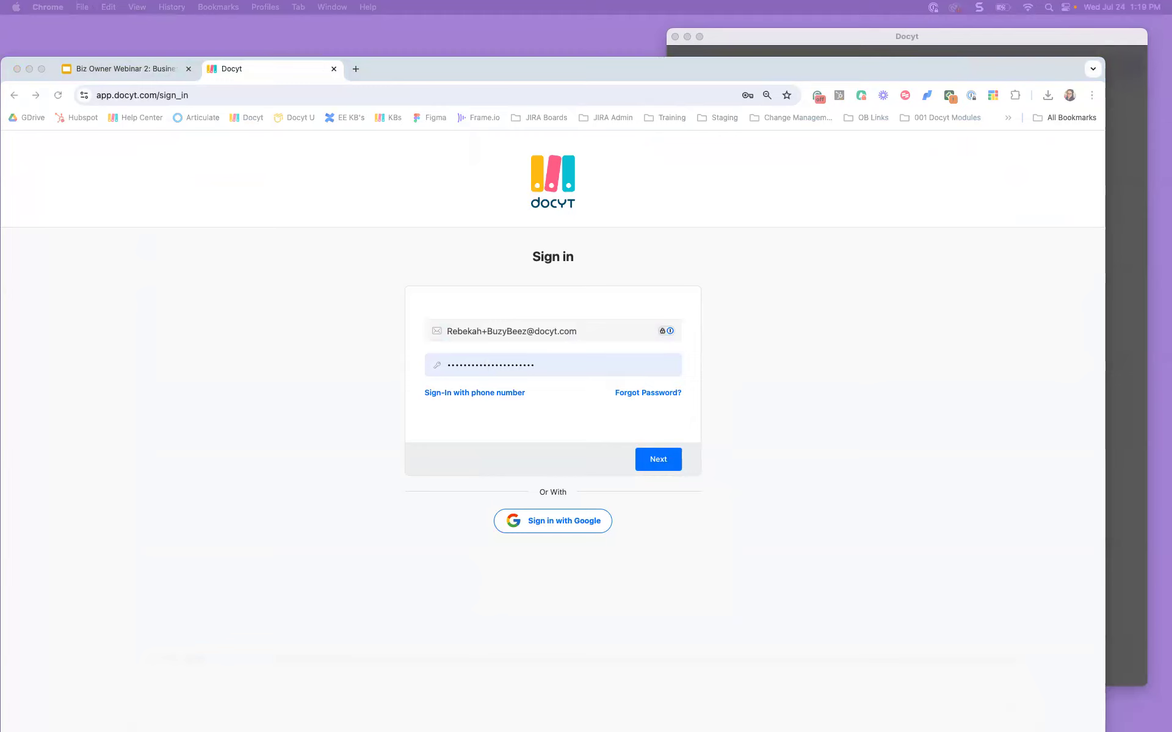
triple_click(541, 371)
key("super+v")
left_click(660, 458)
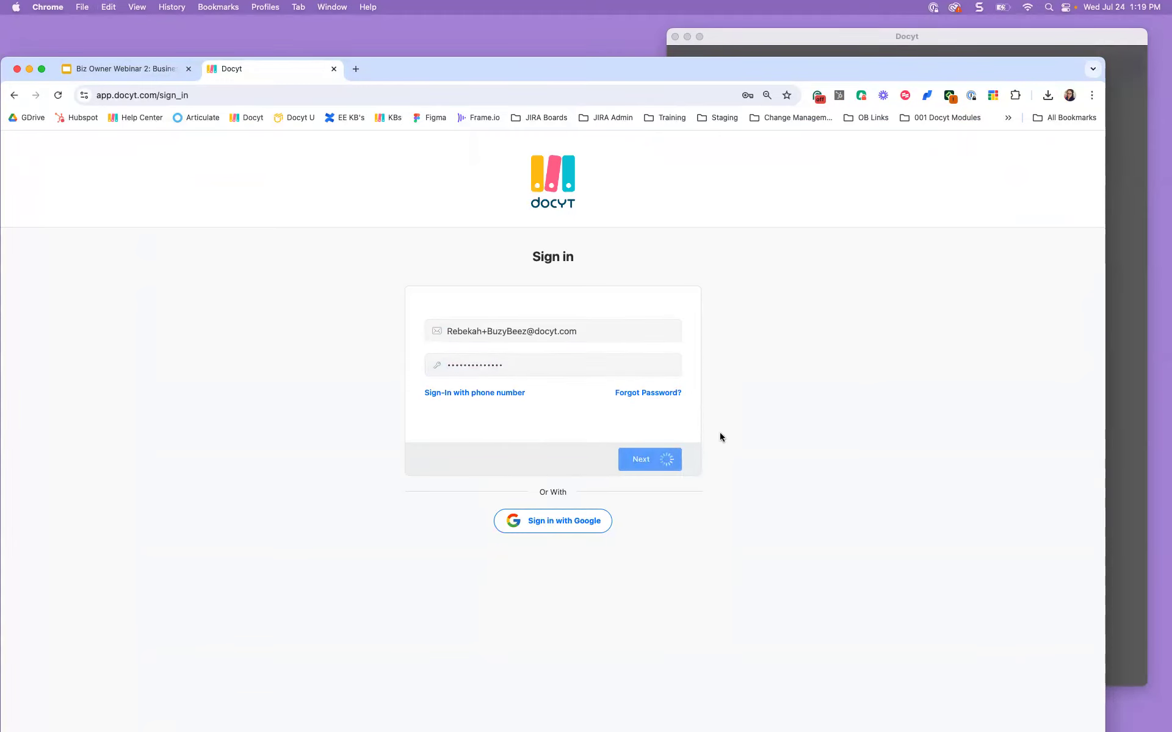
left_click(565, 207)
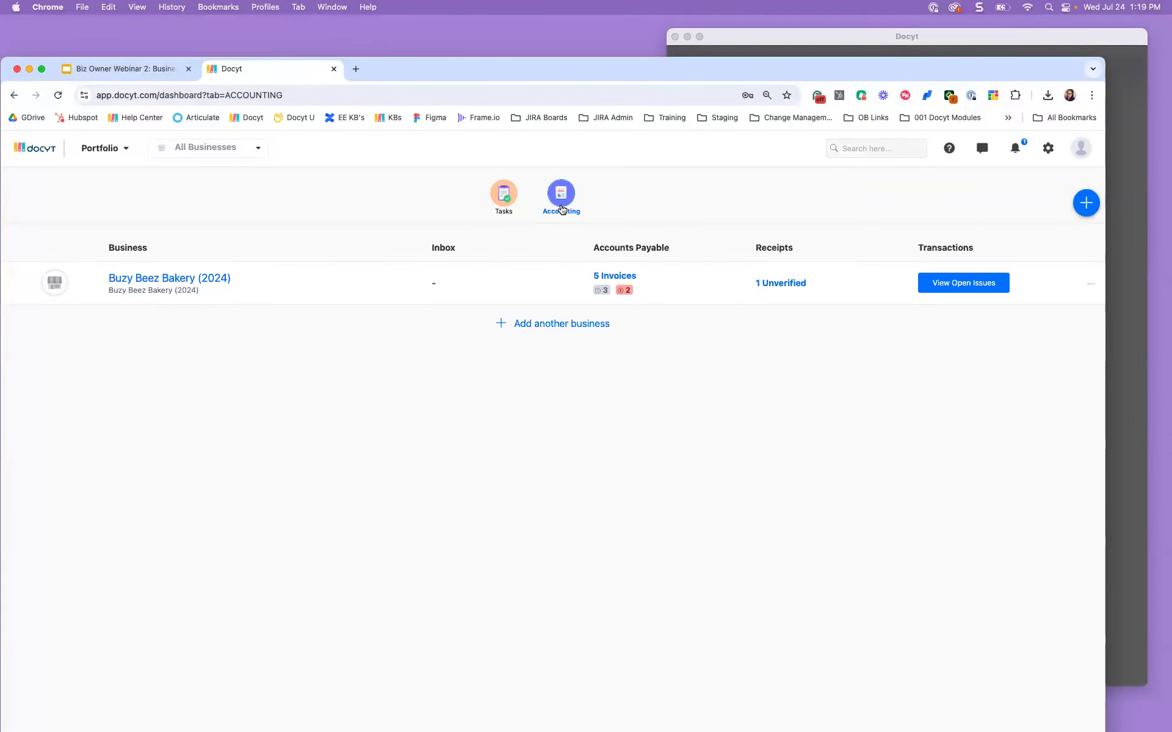
Step: Open Buzy Beez Bakery's 5 invoices and the $99.95 expense report in the queue
left_click(615, 278)
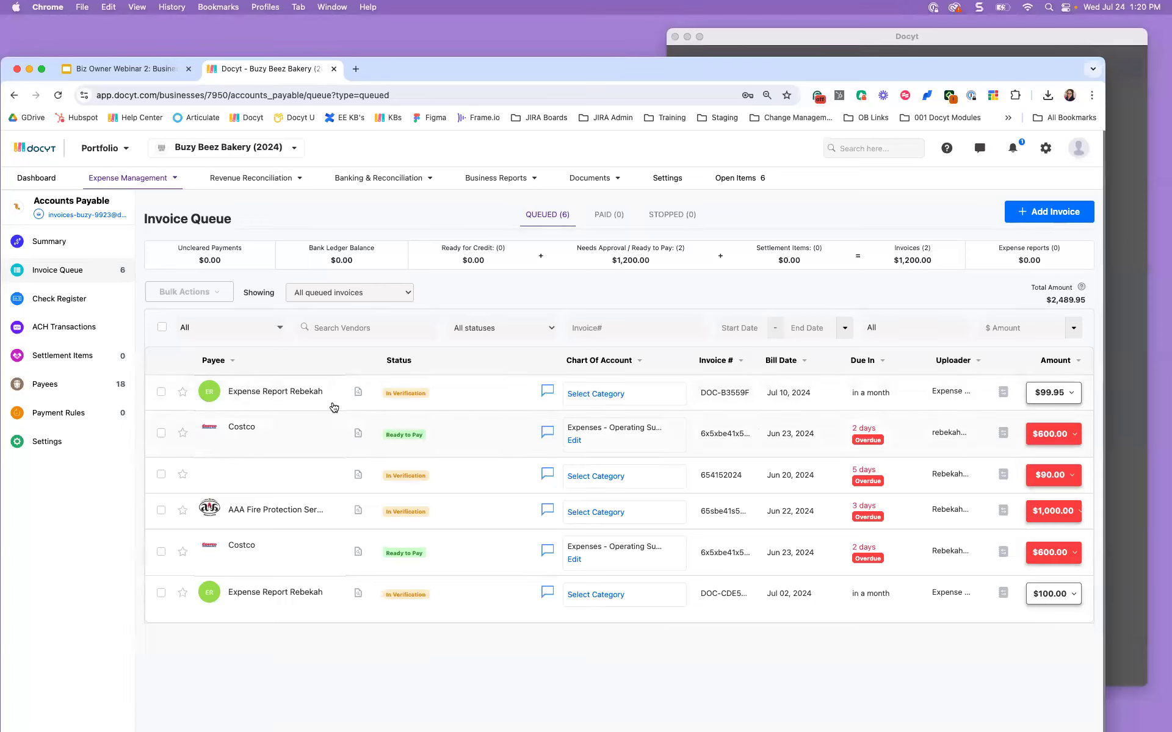
left_click(231, 402)
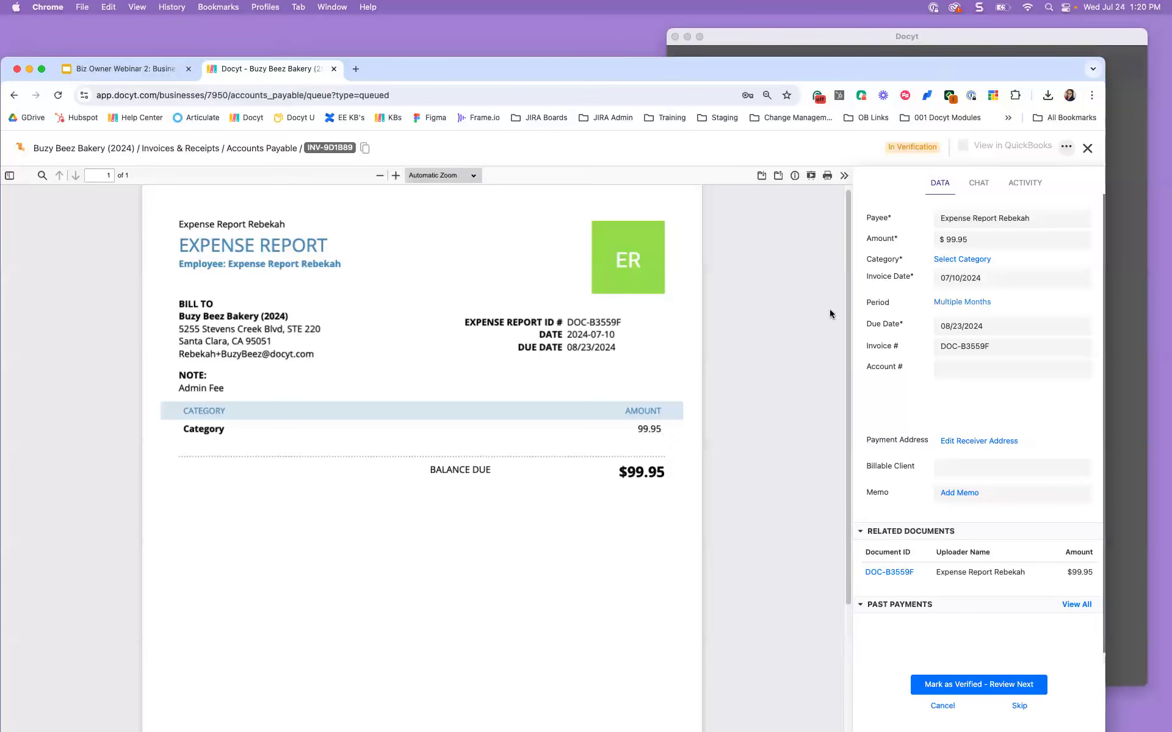
Step: Categorize the $99.95 expense as Expenses - Meals and Entertainment, save, and close it
left_click(945, 261)
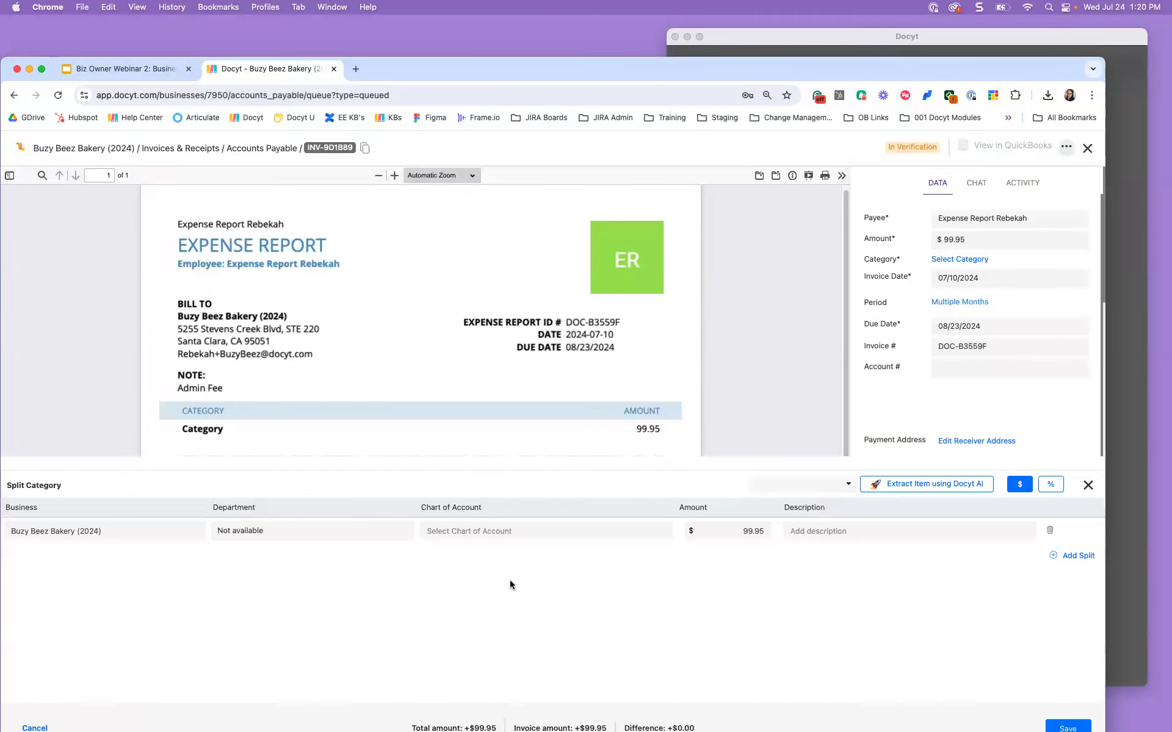
left_click(440, 525)
type("Expense")
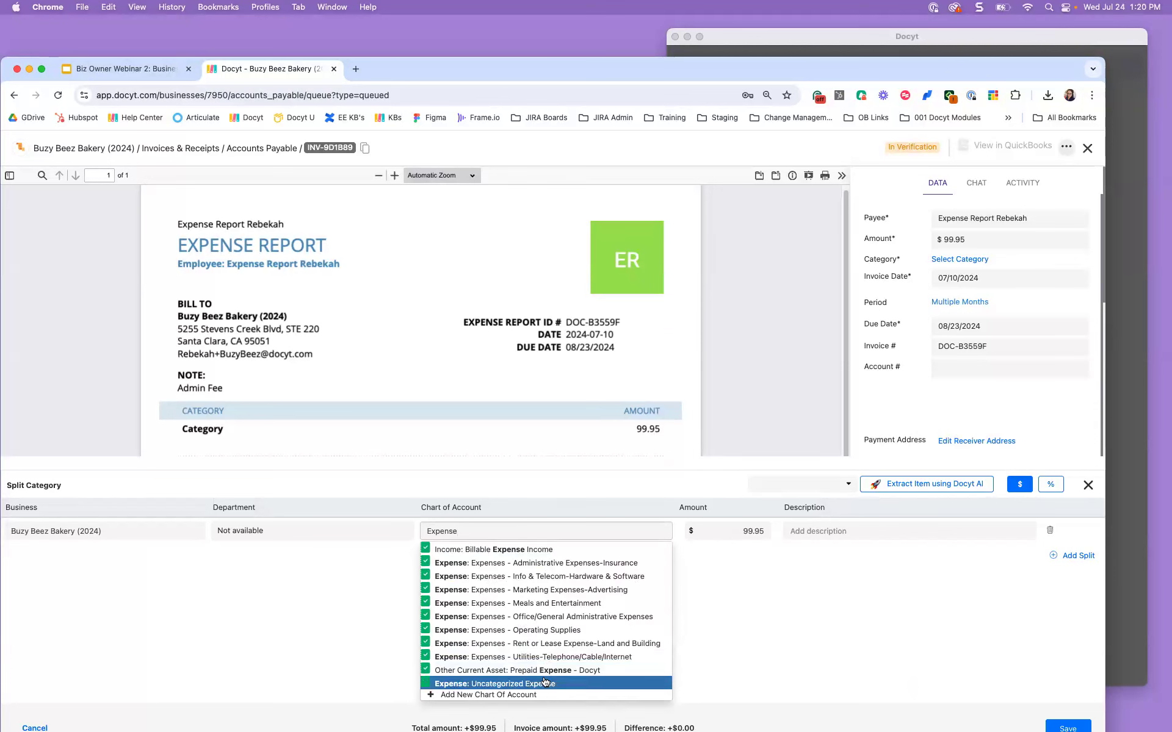
left_click(569, 603)
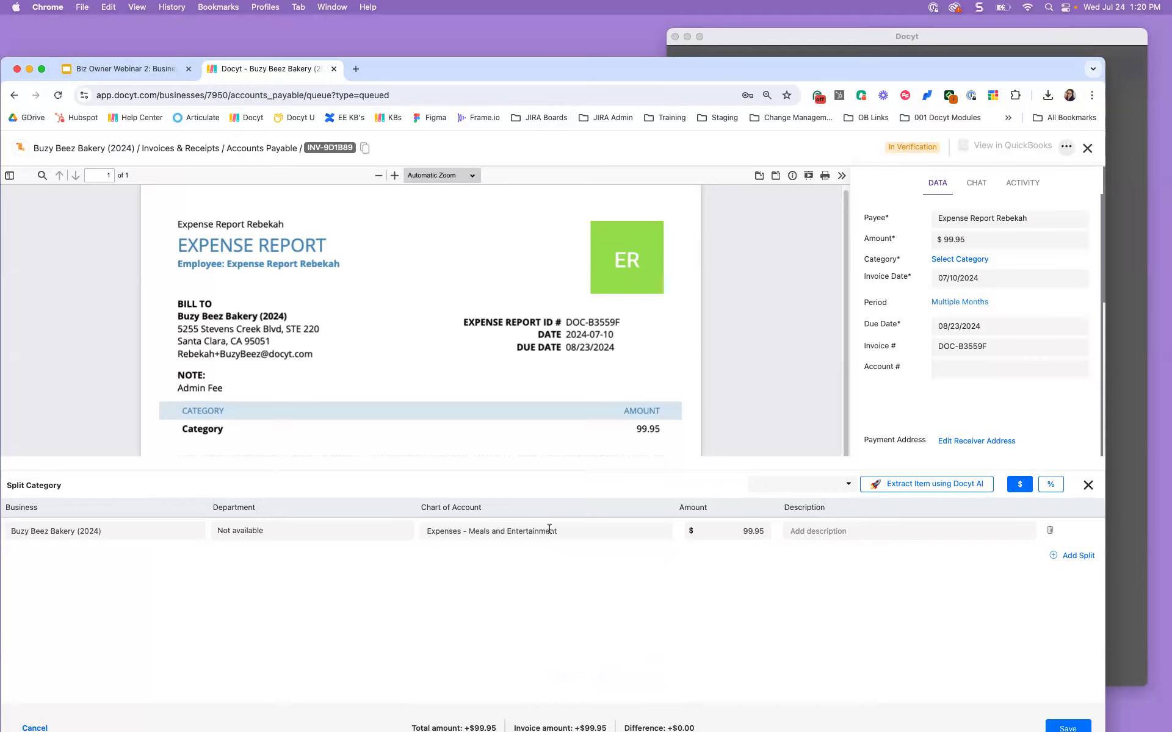
left_click(550, 529)
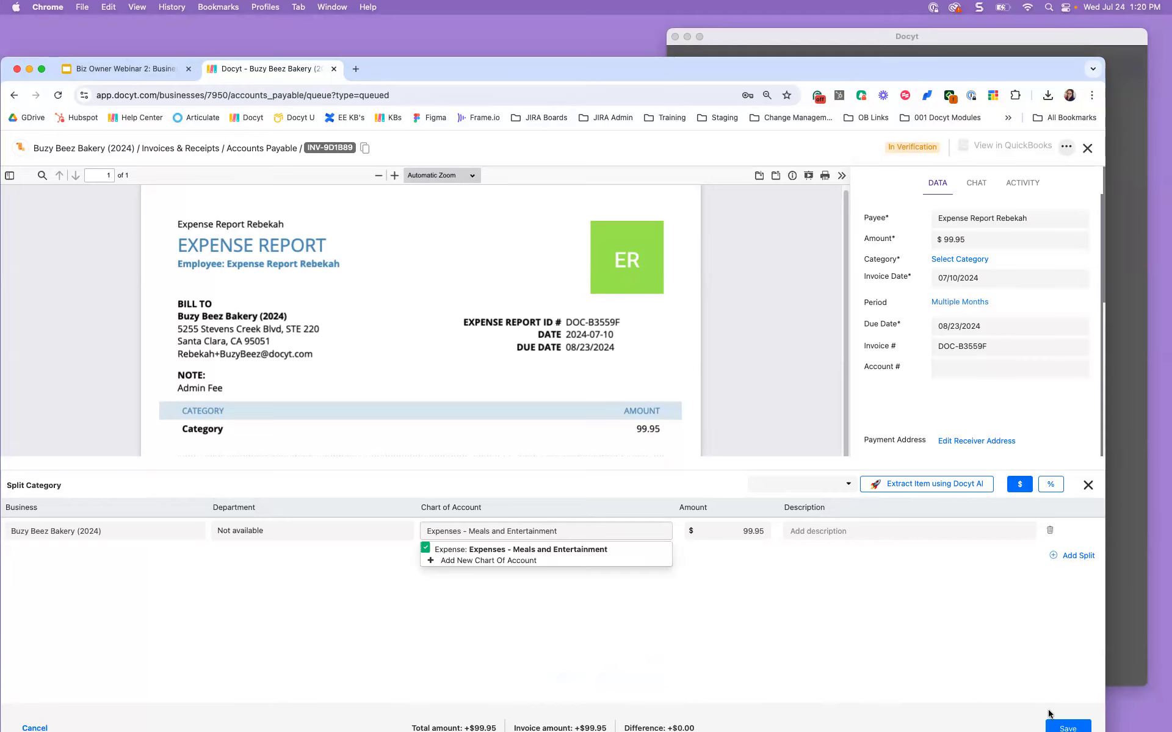
left_click(1066, 727)
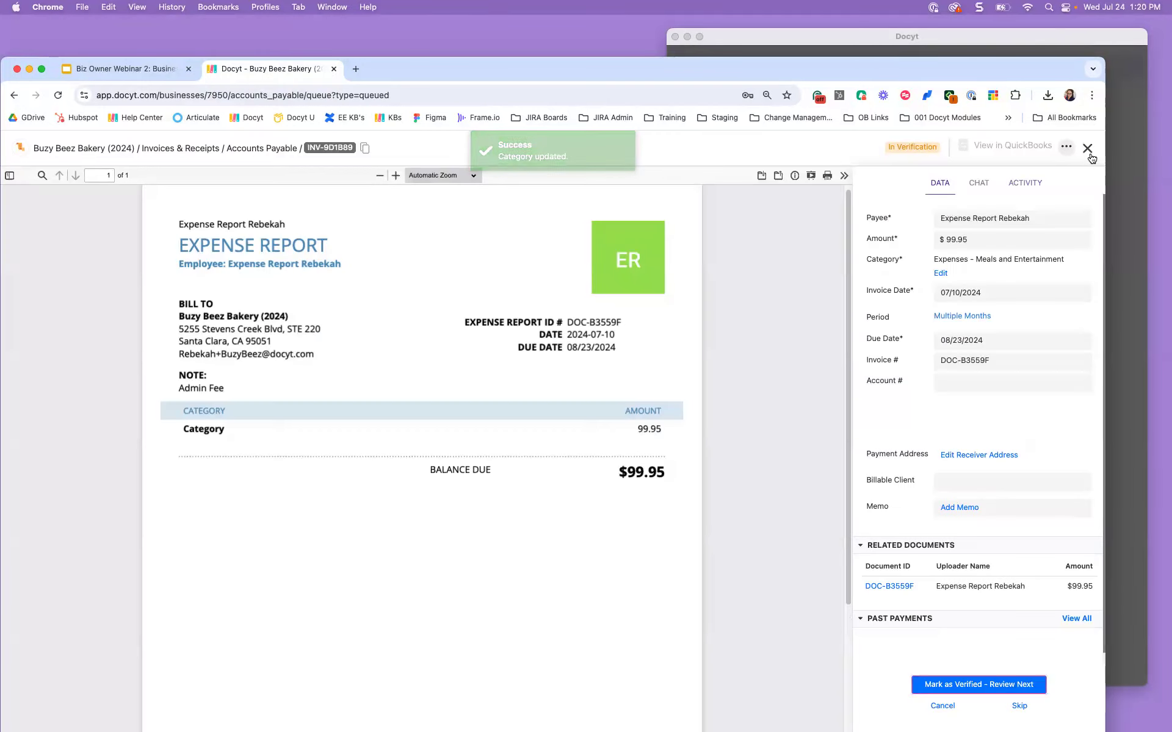
left_click(1089, 153)
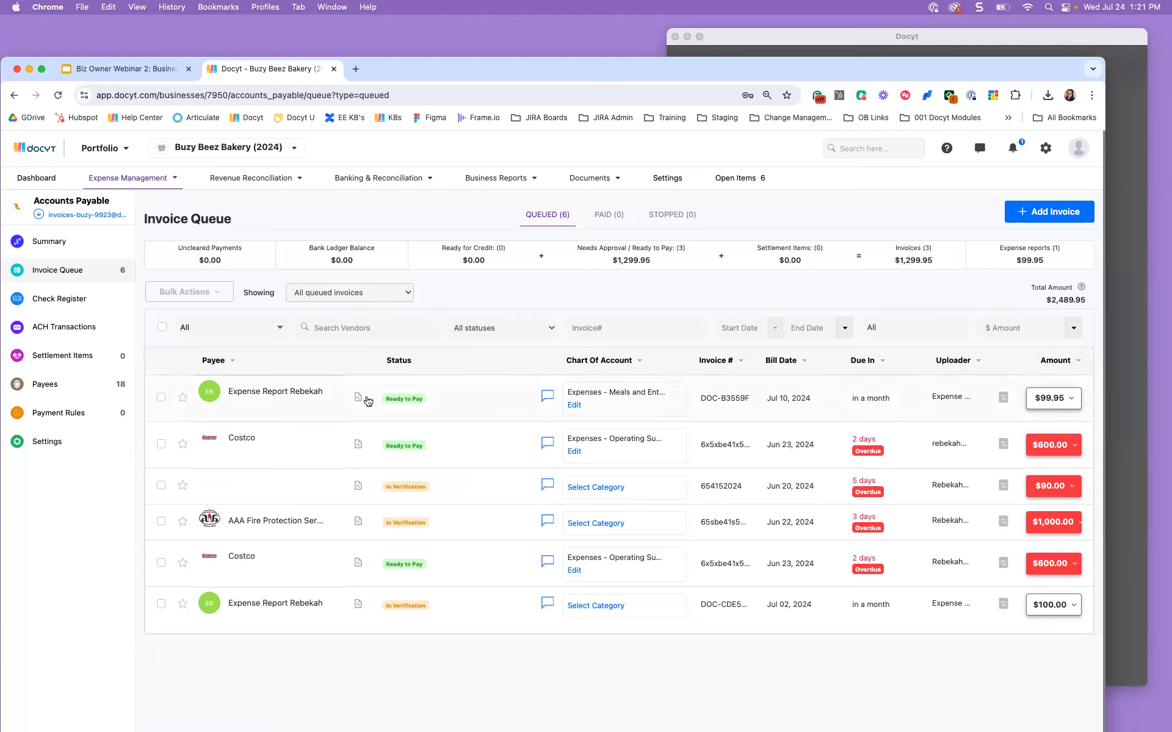
Step: Check the $99.95 expense's actions, then go to Expense Management's Expense Reports page
left_click(1061, 399)
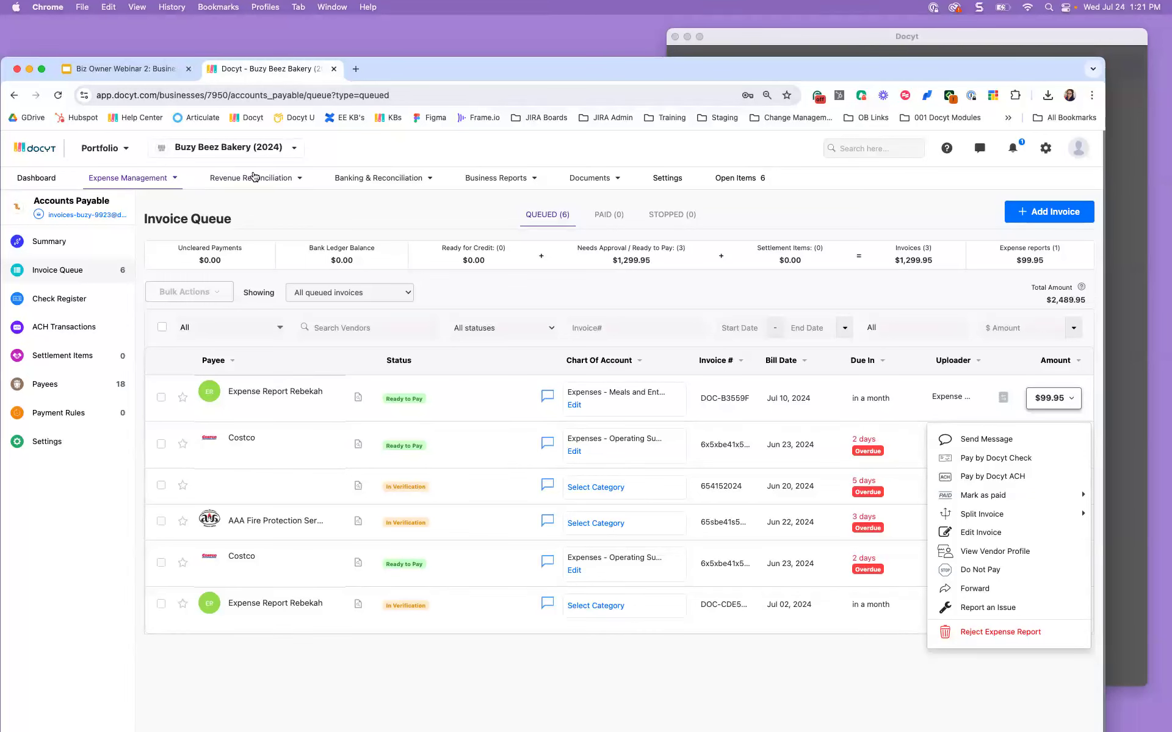
left_click(167, 178)
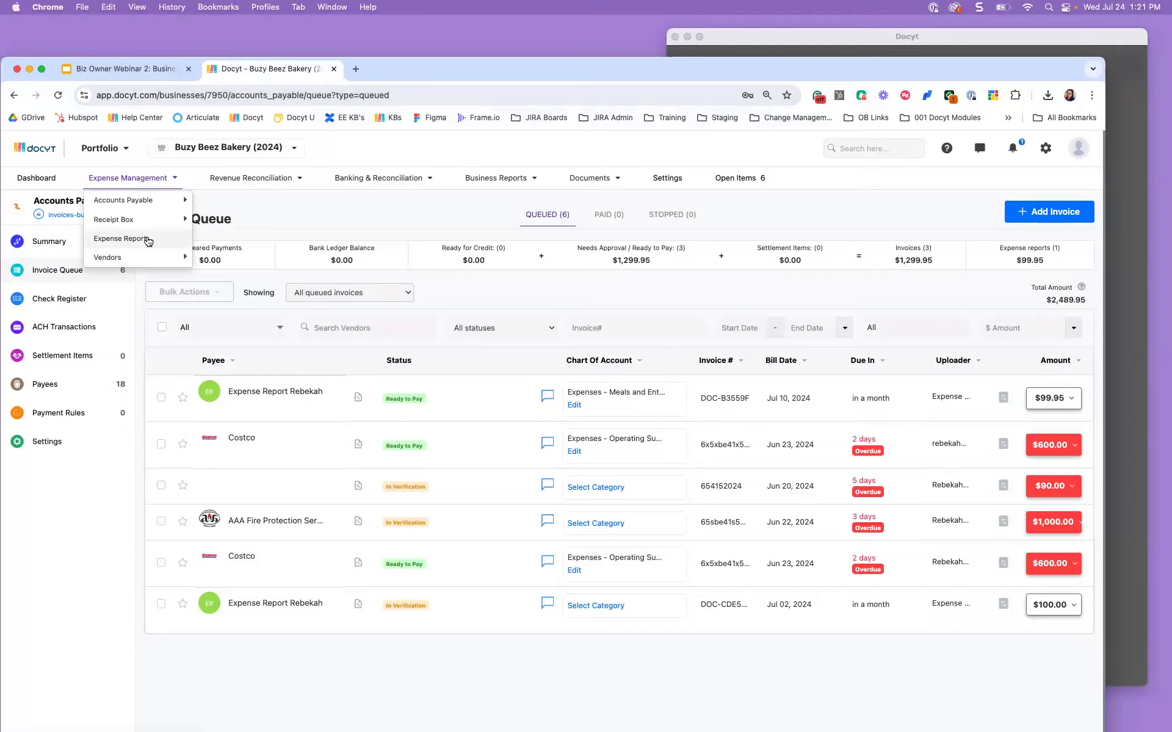
left_click(176, 178)
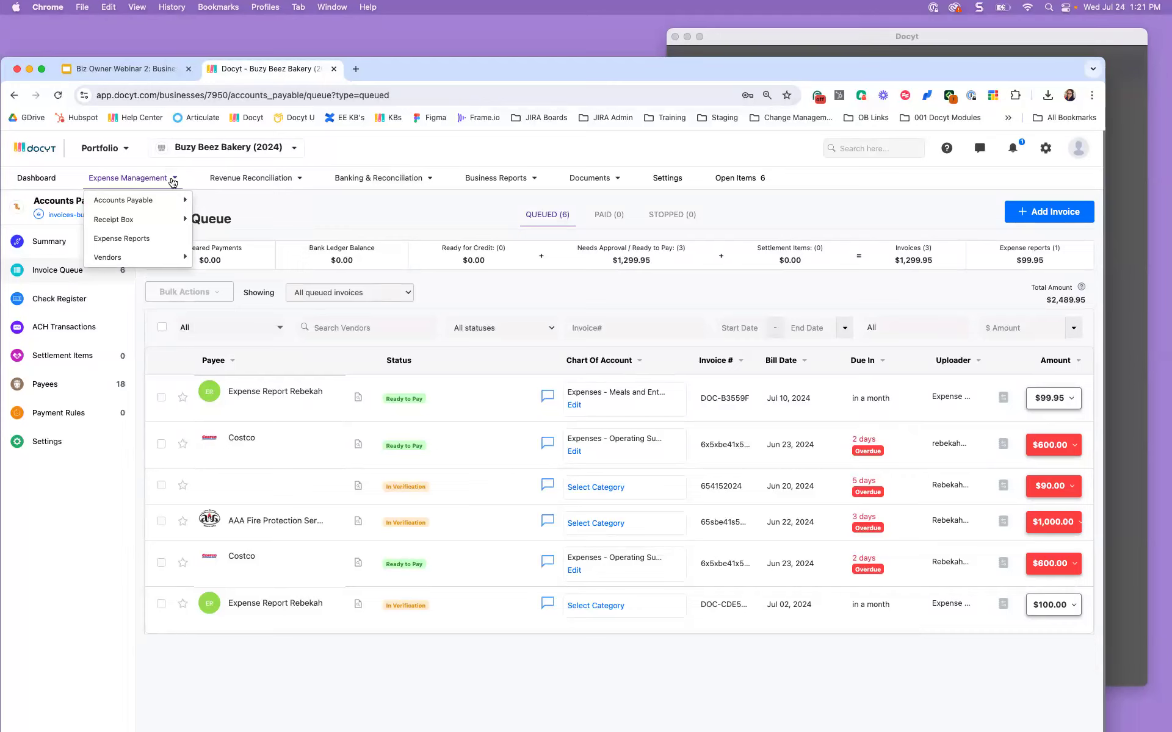
left_click(140, 239)
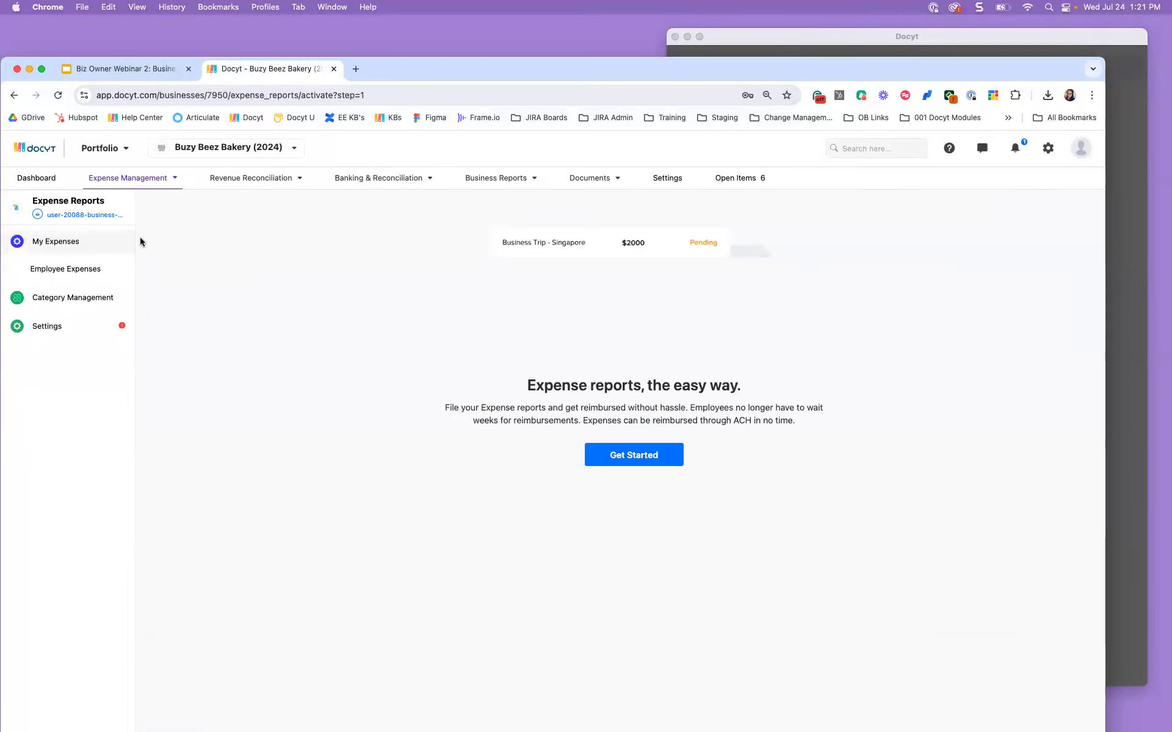
Step: Open the employee's report under Employee Expenses and compare the Reimbursed and Submitted tabs
left_click(112, 271)
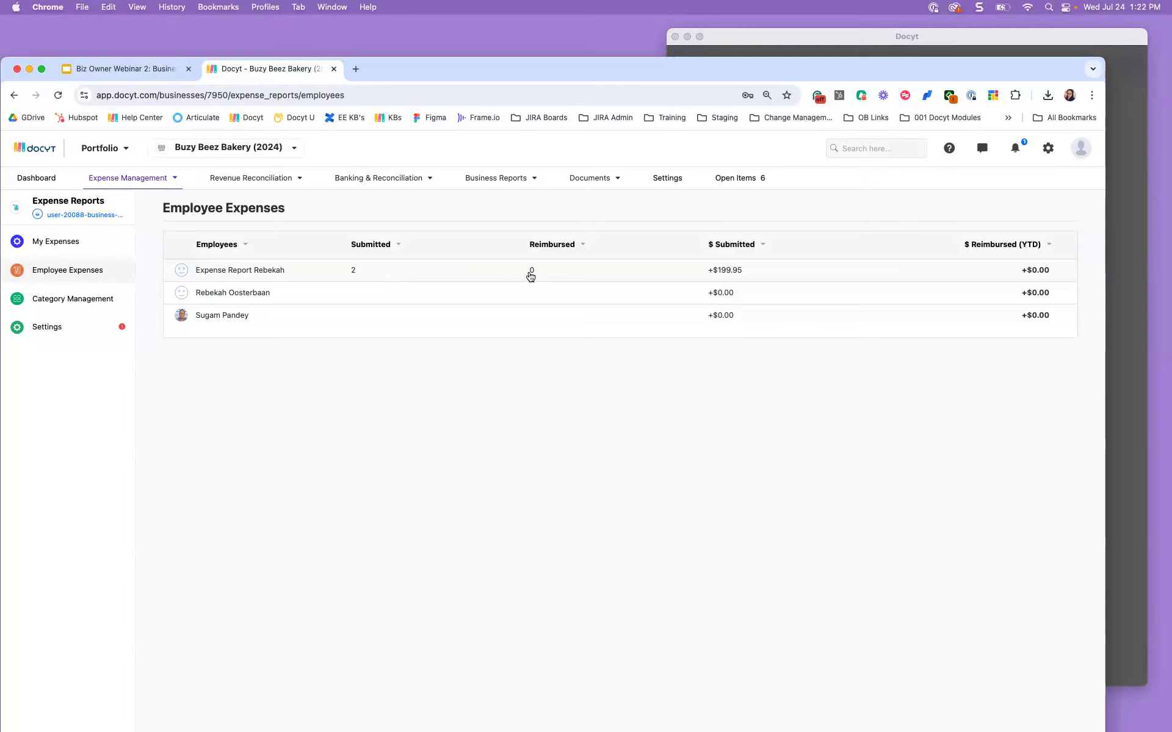
left_click(217, 278)
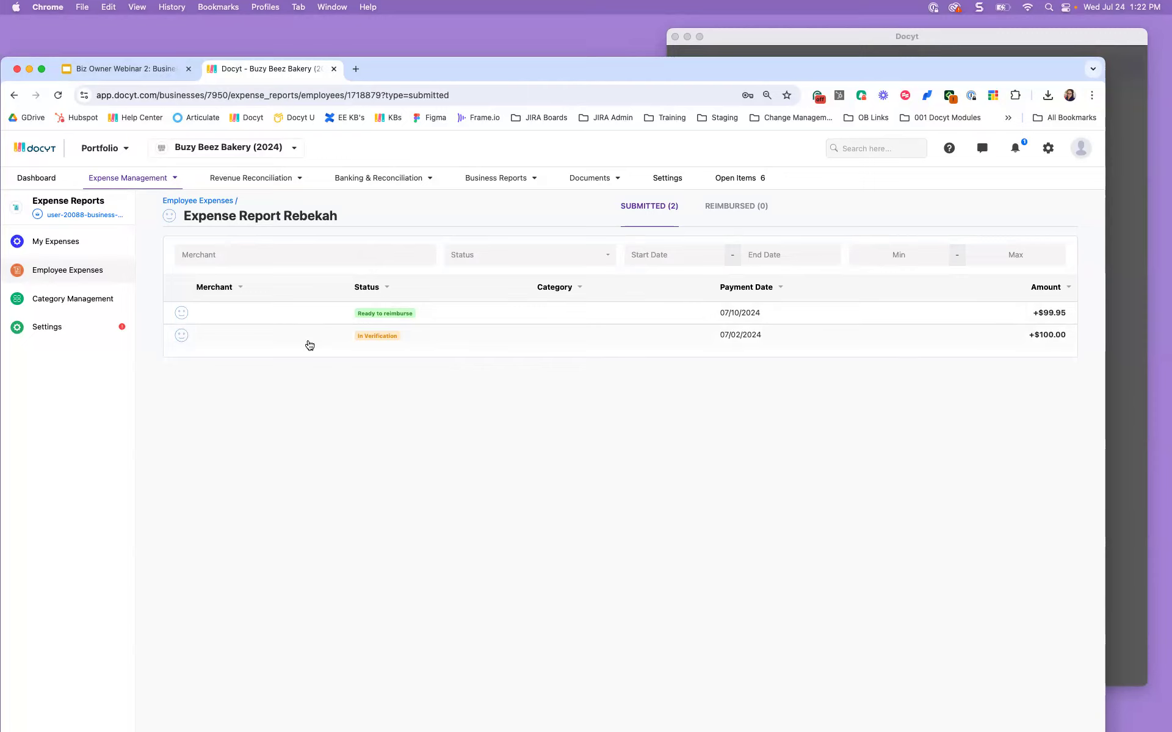
left_click(723, 218)
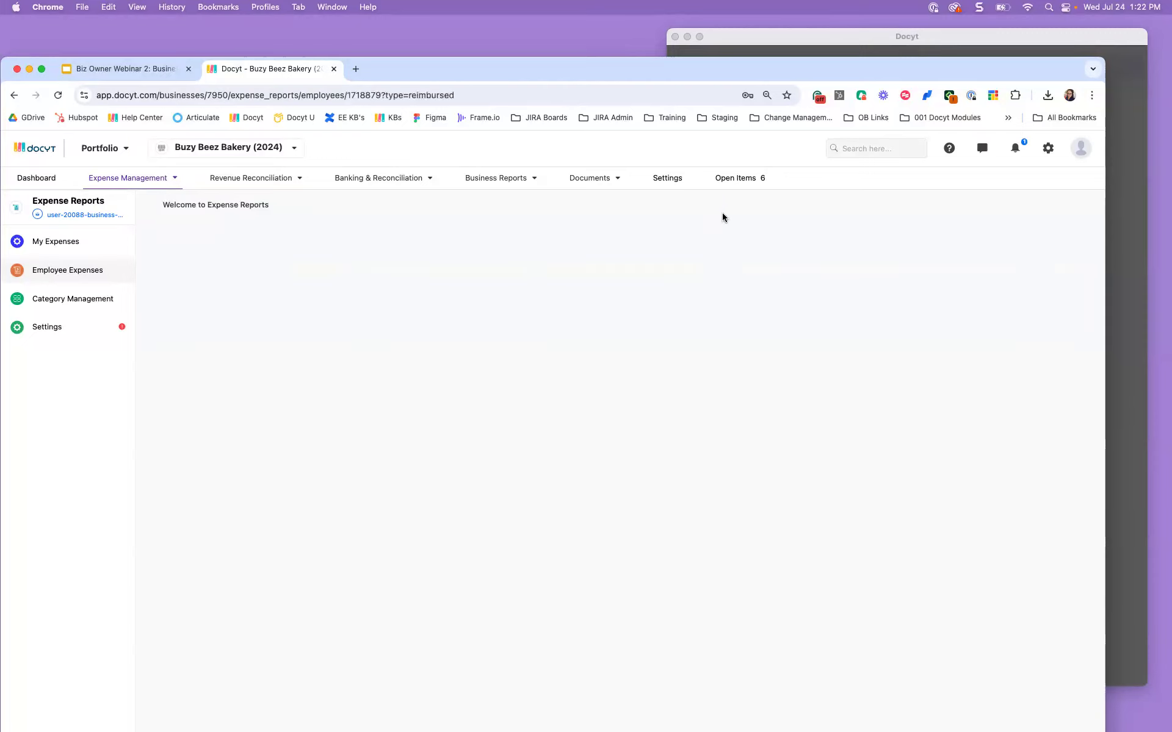
left_click(623, 211)
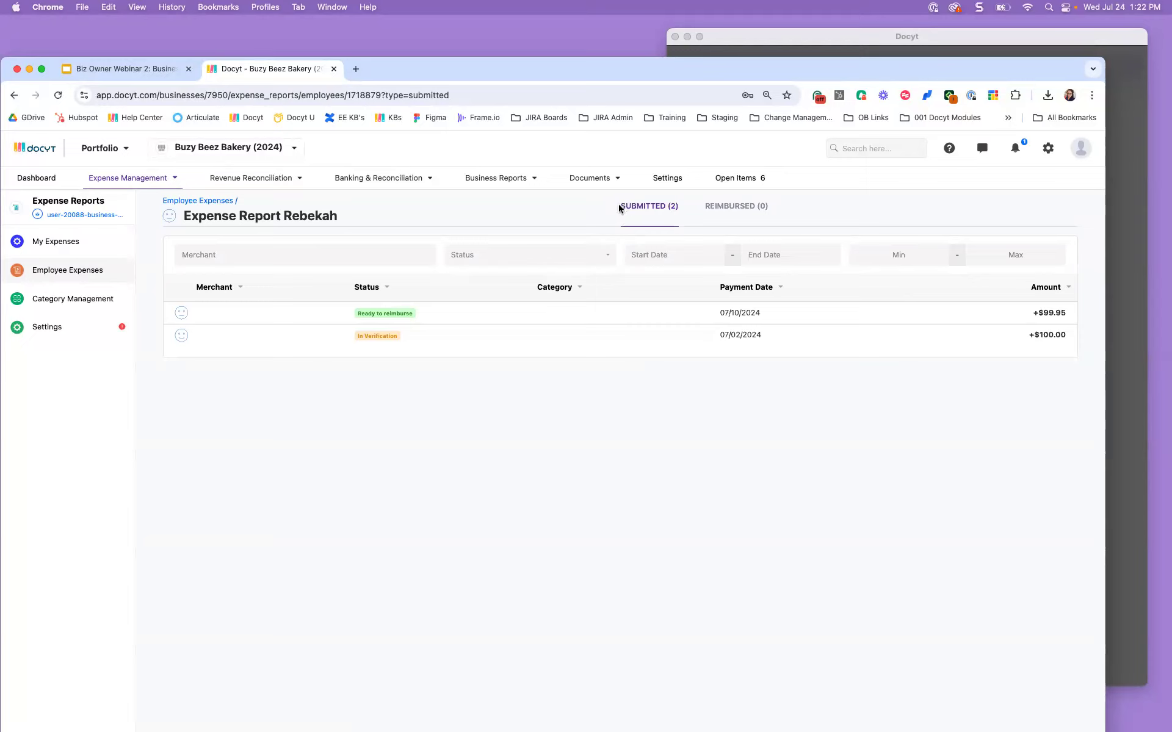
left_click(415, 339)
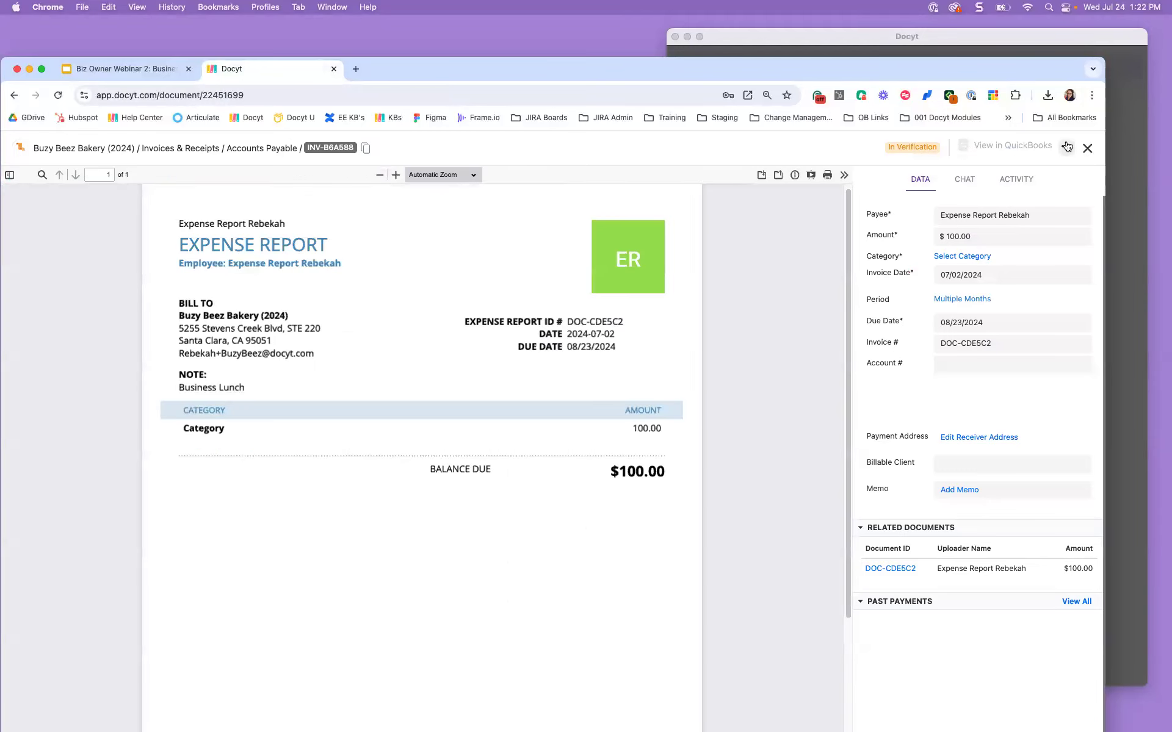
left_click(1067, 146)
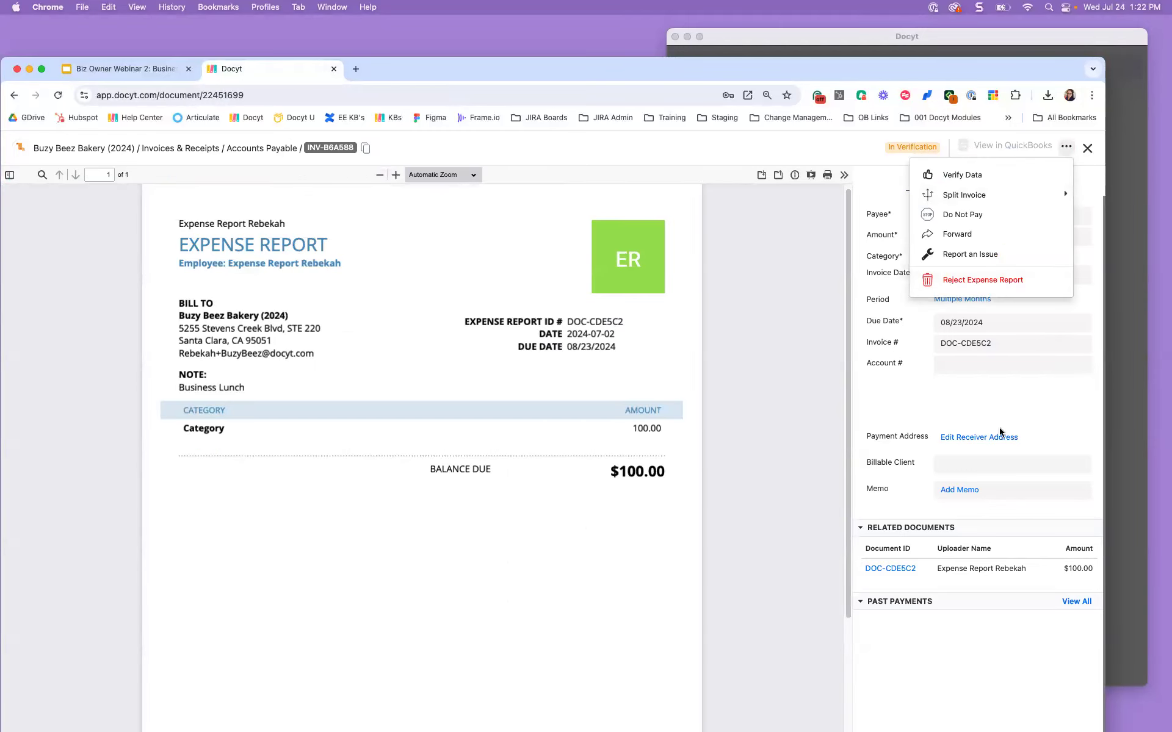
left_click(1010, 412)
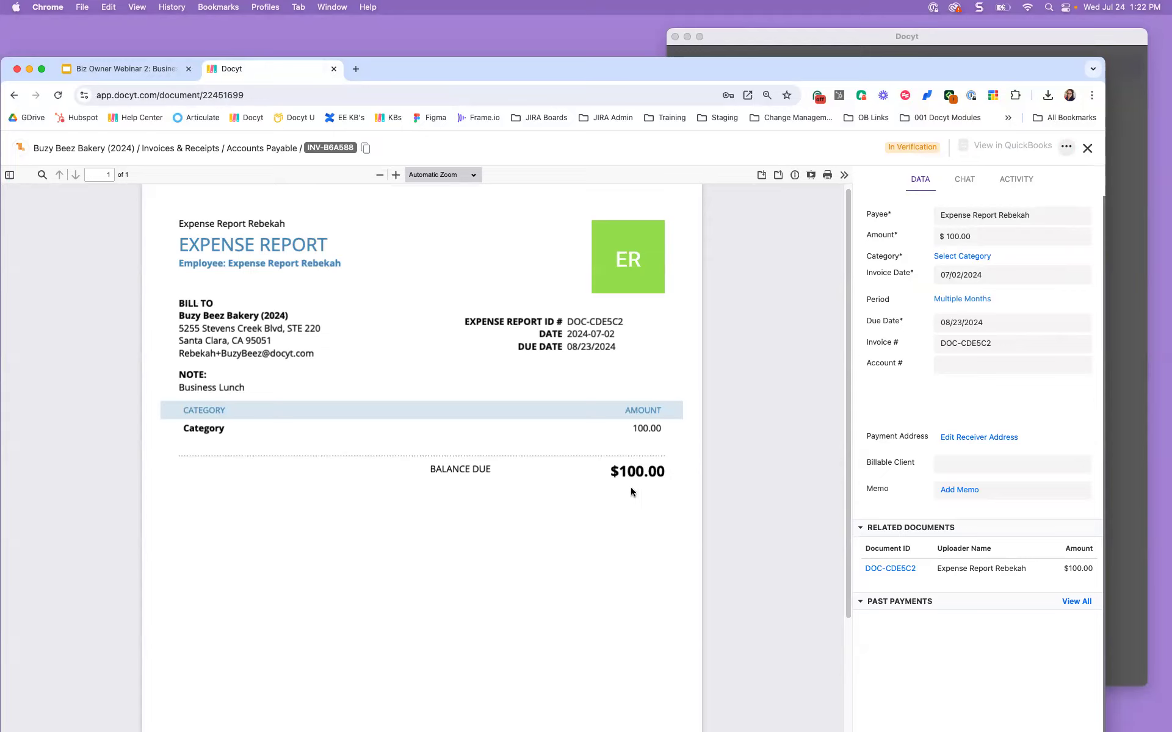
left_click(1087, 150)
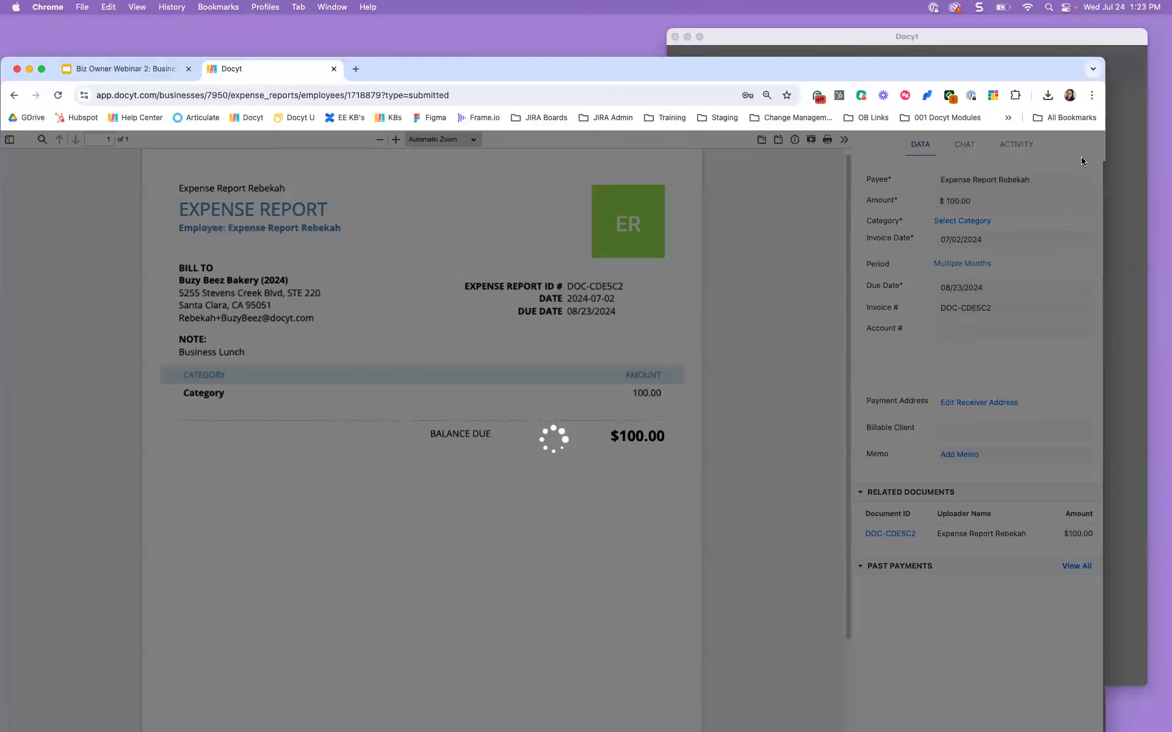
Step: Review the Docyt desktop app's dashboard and upload menu, then return to the browser
left_click(1121, 261)
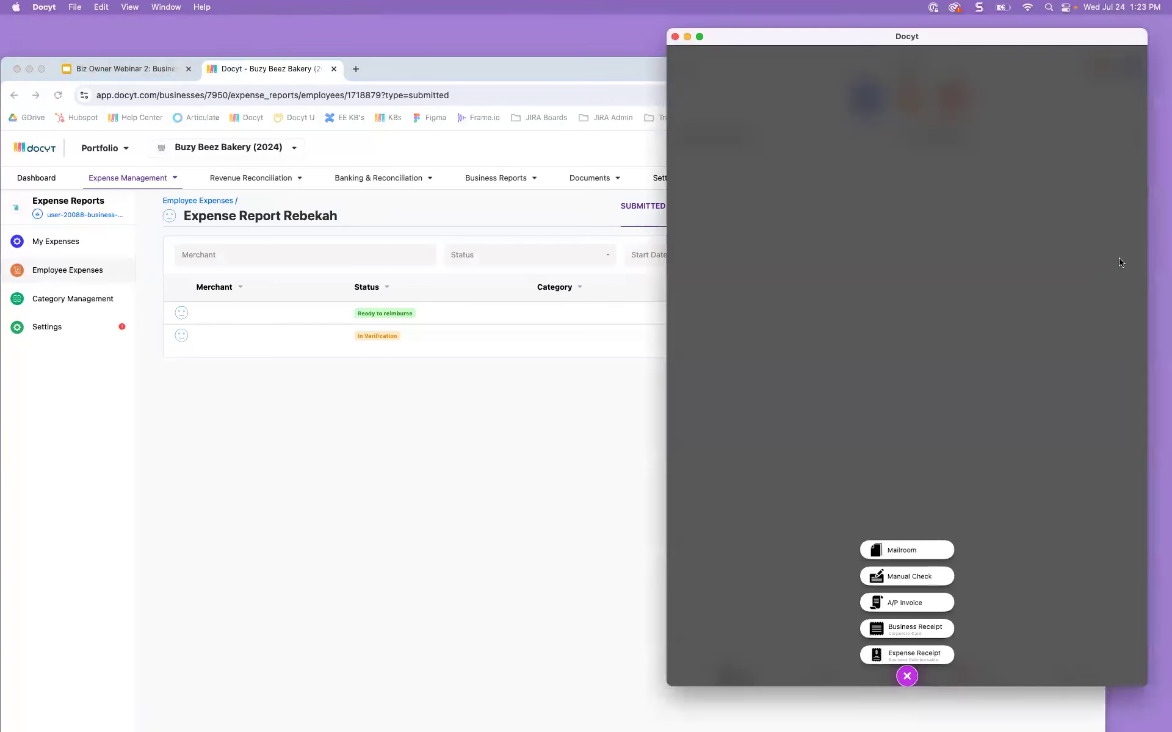
left_click(911, 679)
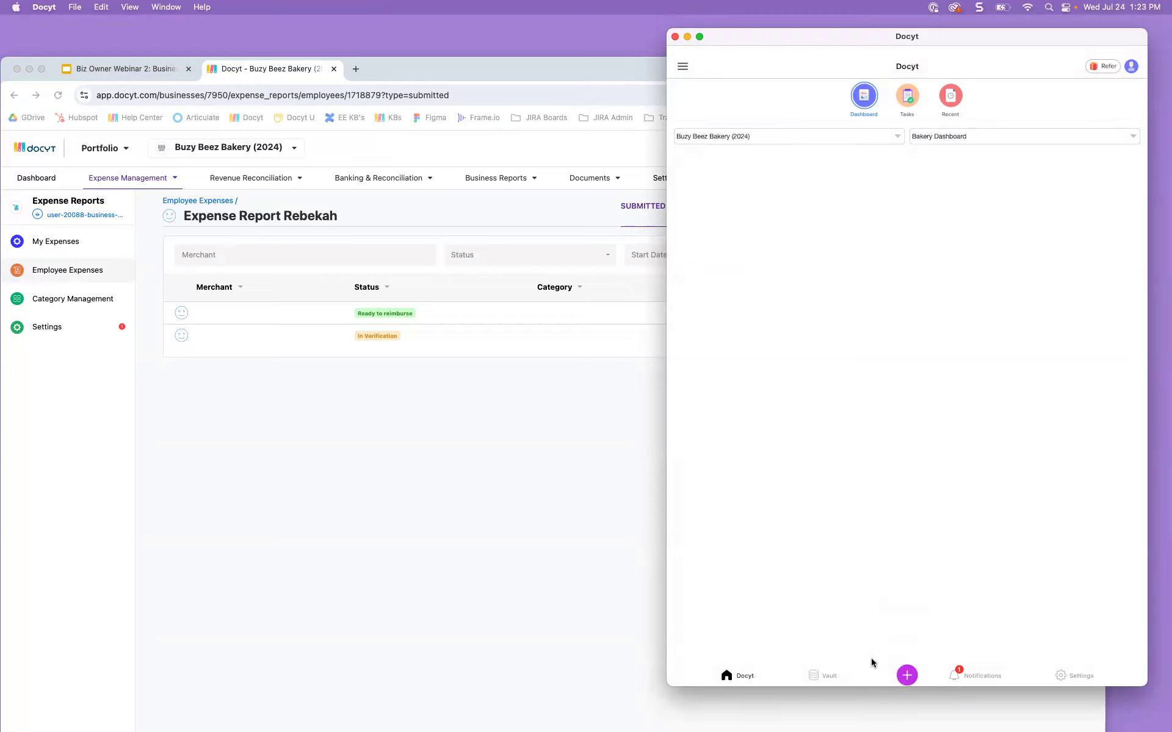
left_click(908, 676)
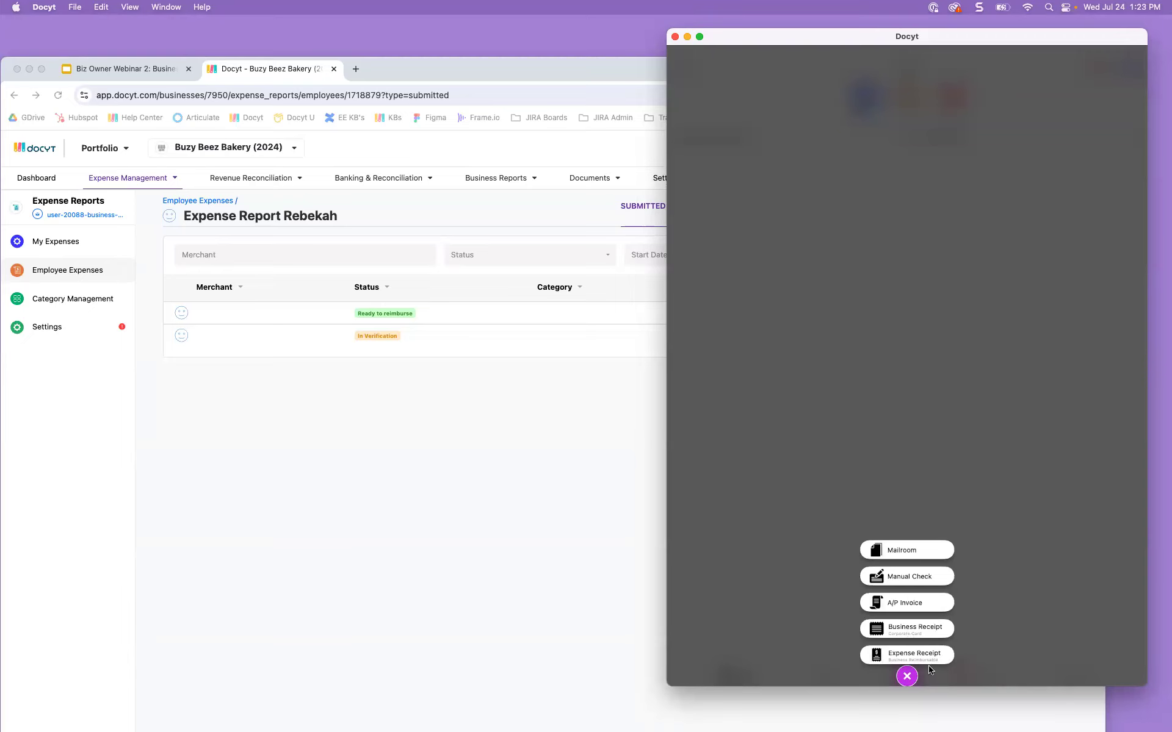
left_click(908, 677)
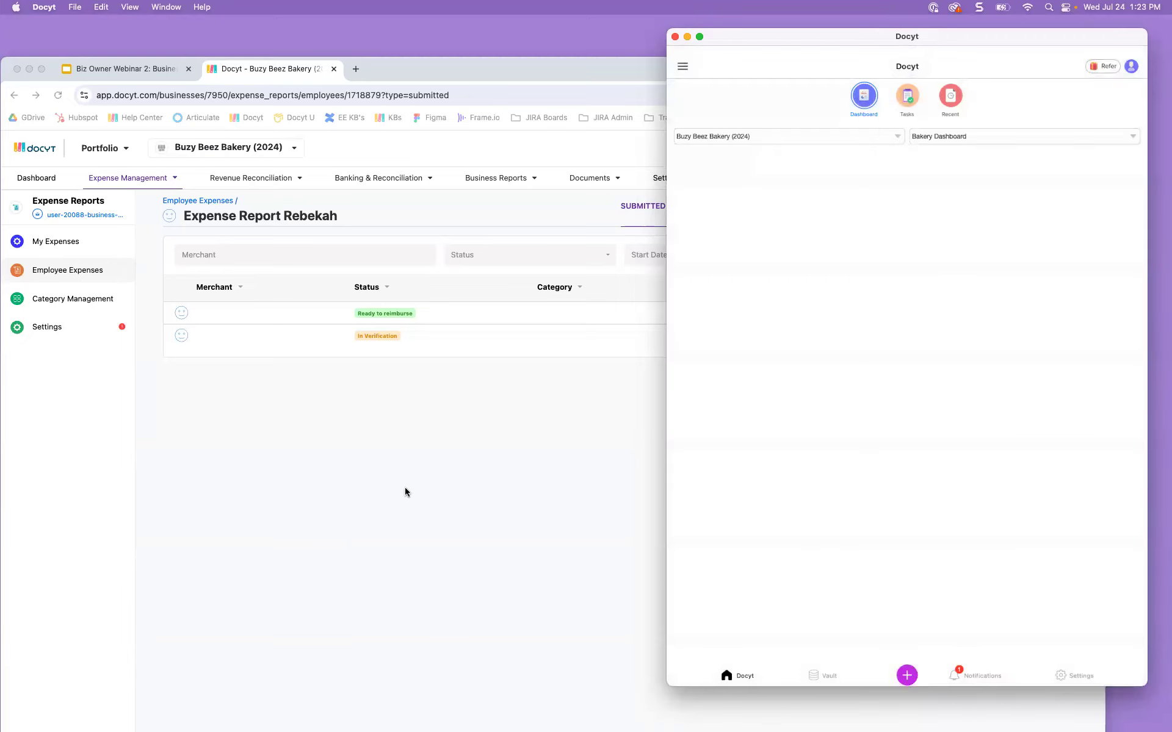
left_click(98, 94)
Step: Present the webinar slide deck full-screen and advance to the Q&A slide
left_click(98, 69)
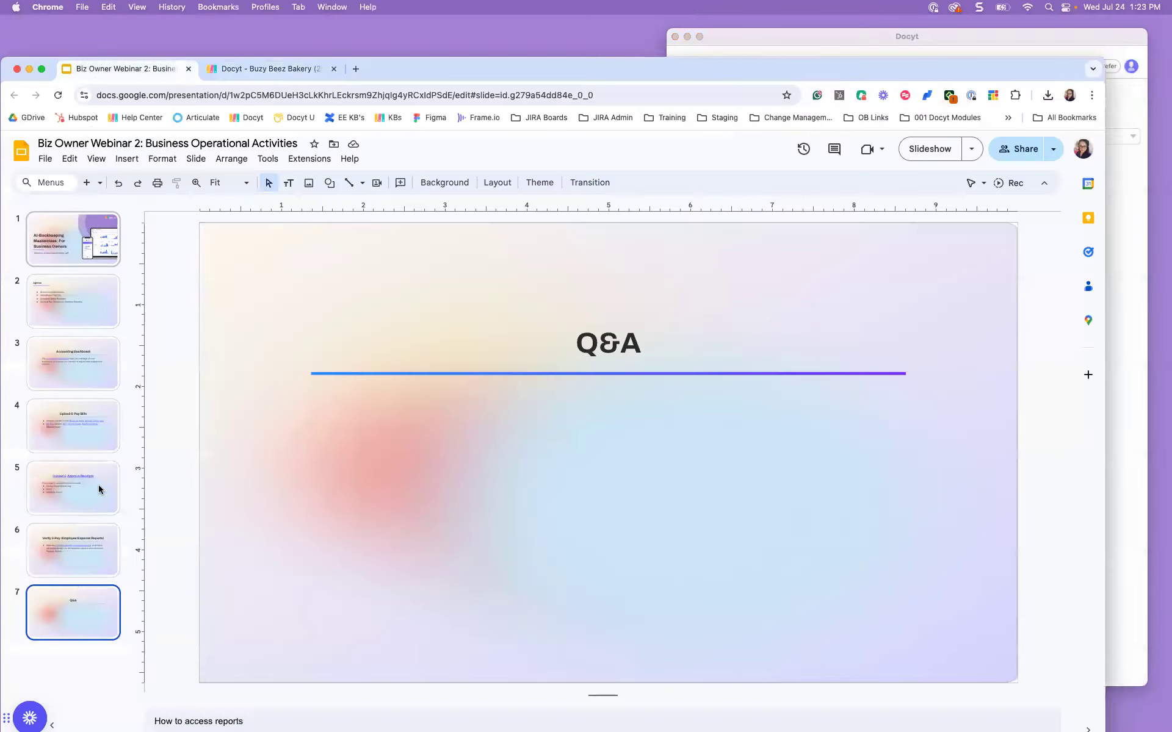
left_click(932, 151)
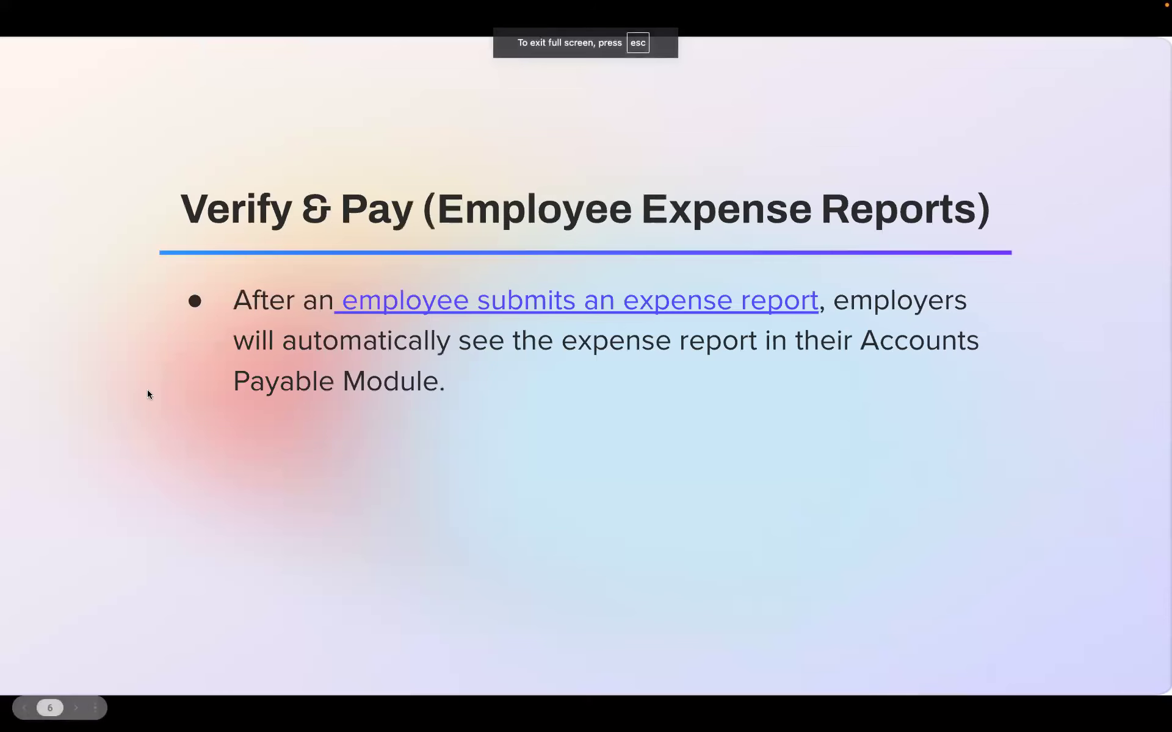
left_click(246, 384)
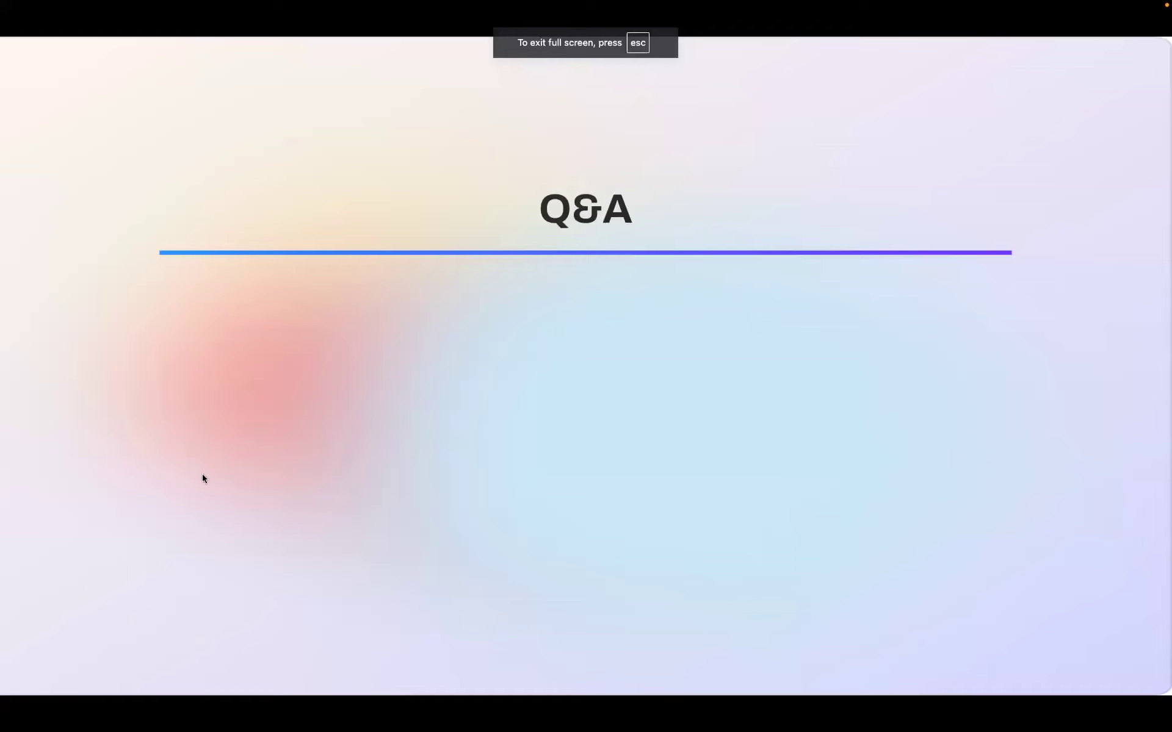